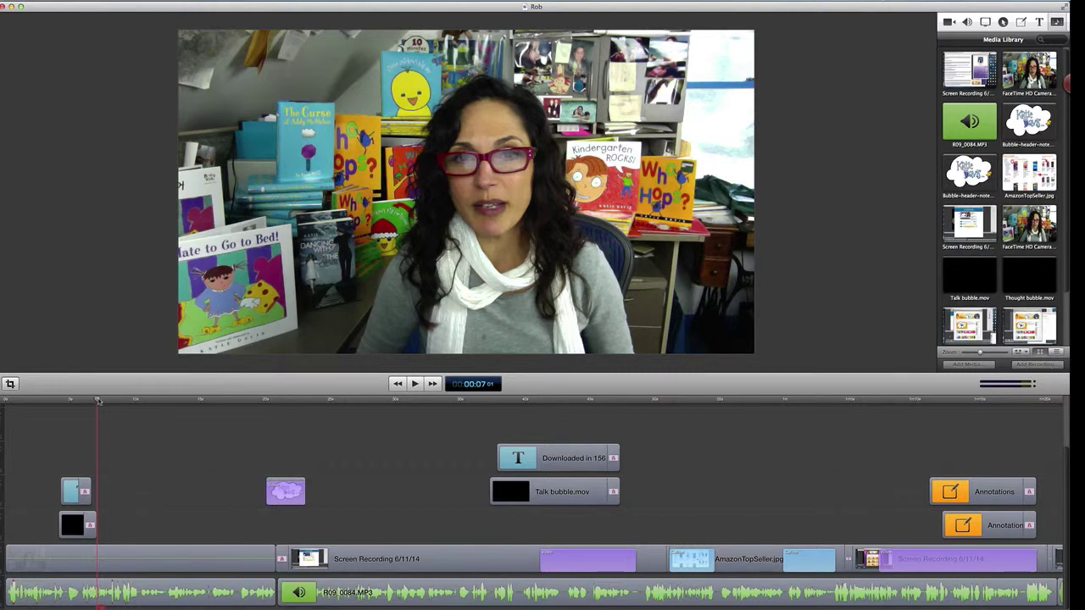
# Play the video from about the 3-second mark to preview the thought bubble animation.
pyautogui.moveTo(99, 402); pyautogui.dragTo(45, 413)
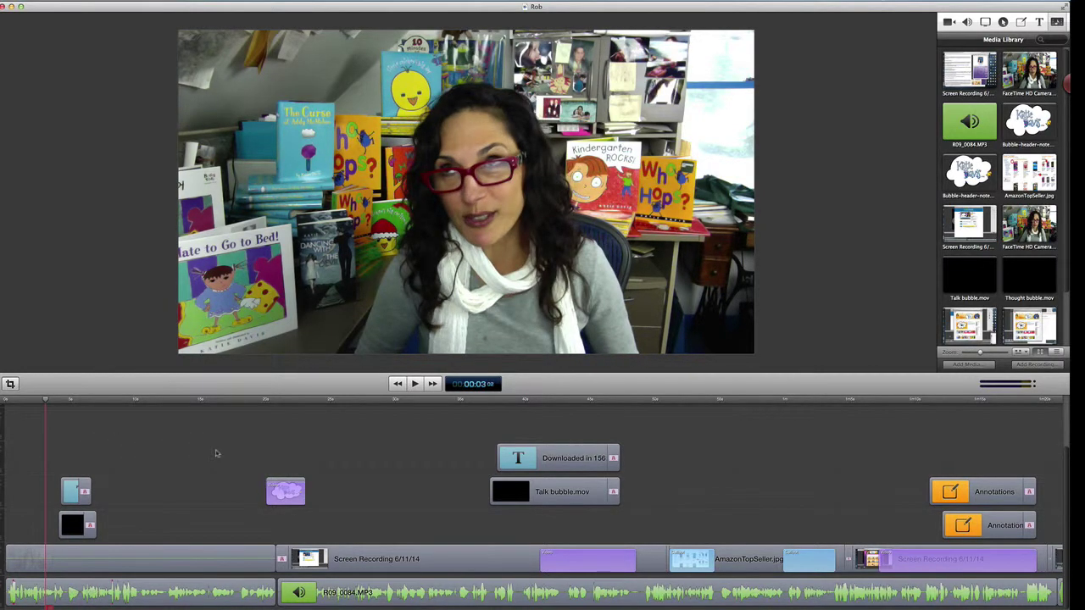
pyautogui.click(415, 384)
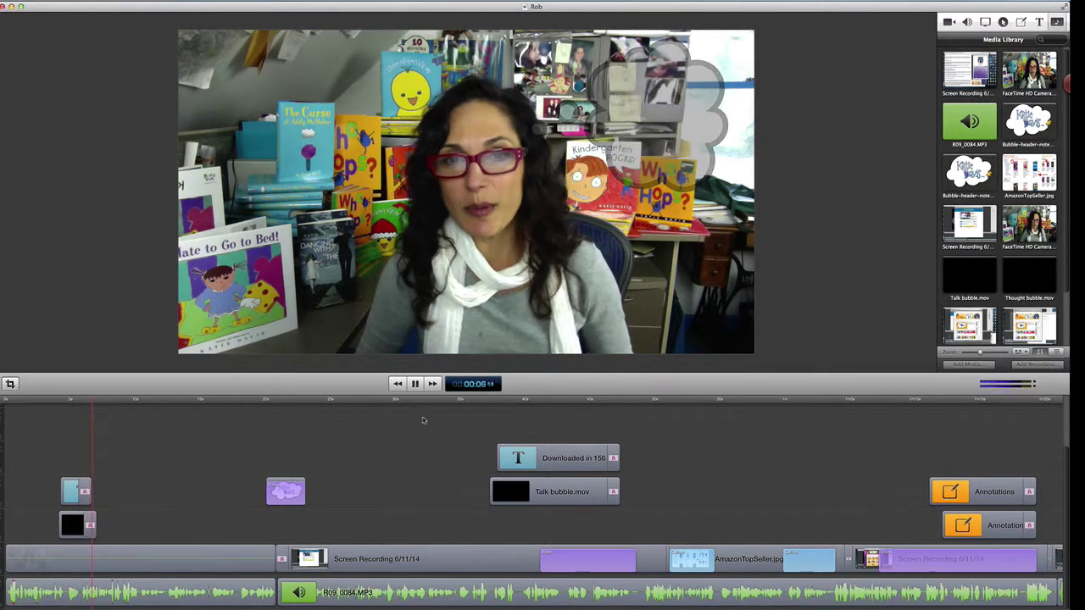
pyautogui.click(414, 384)
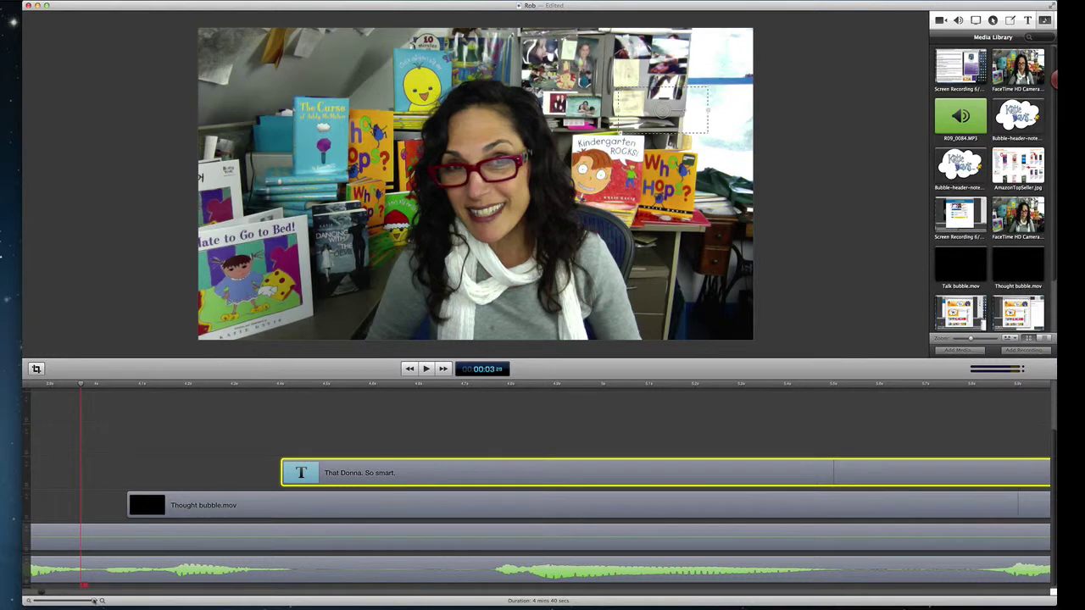
# Examine the start of the Thought bubble.mov clip on the timeline and locate its source clip in the media library.
pyautogui.moveTo(94, 600); pyautogui.dragTo(100, 602)
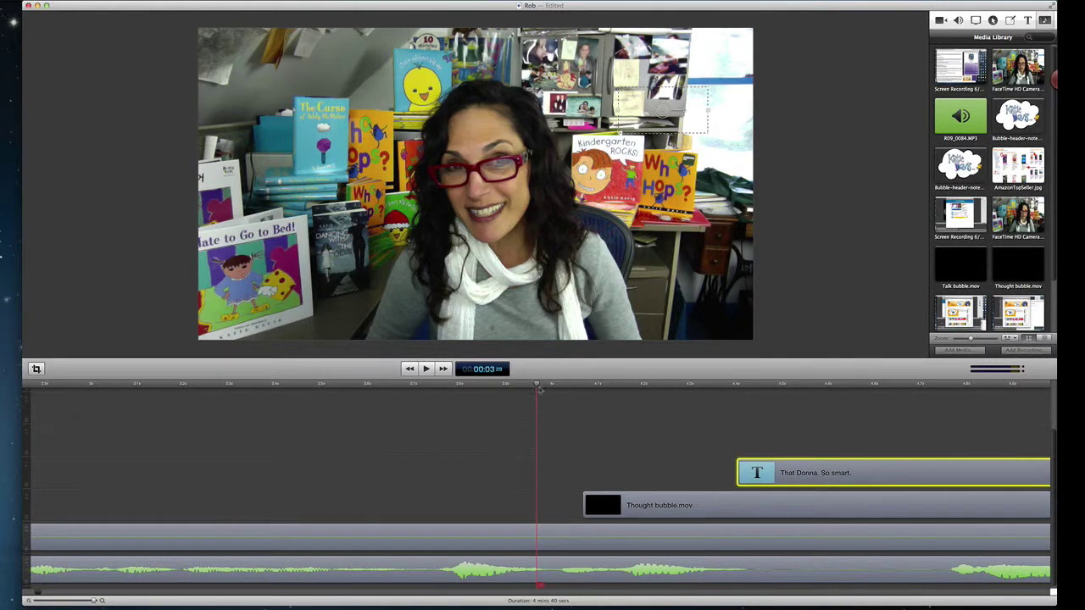
pyautogui.moveTo(536, 387); pyautogui.dragTo(583, 387)
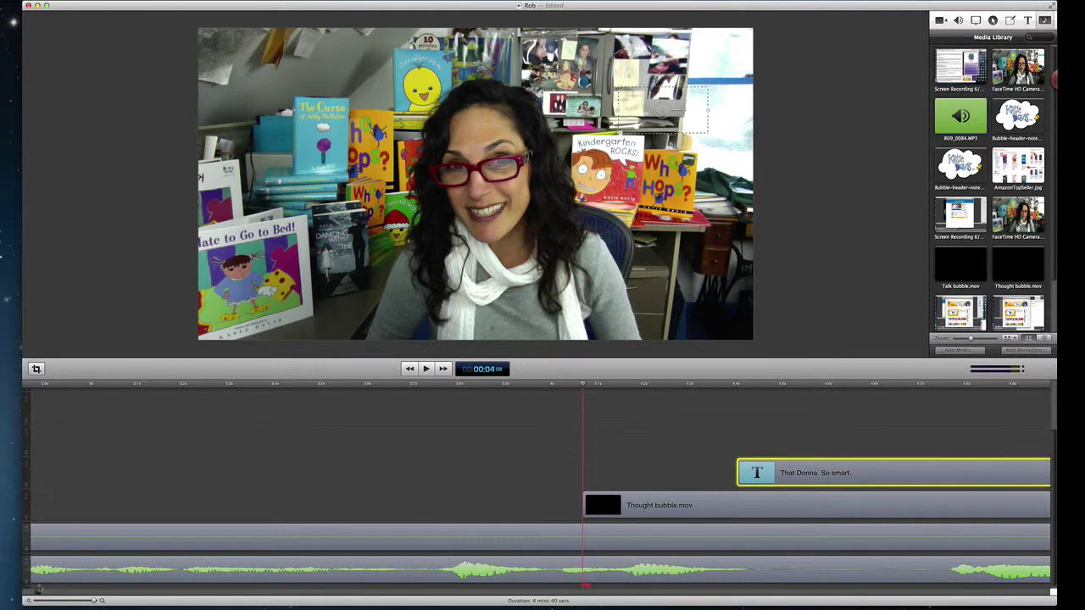
pyautogui.hscroll(10, 38, 593)
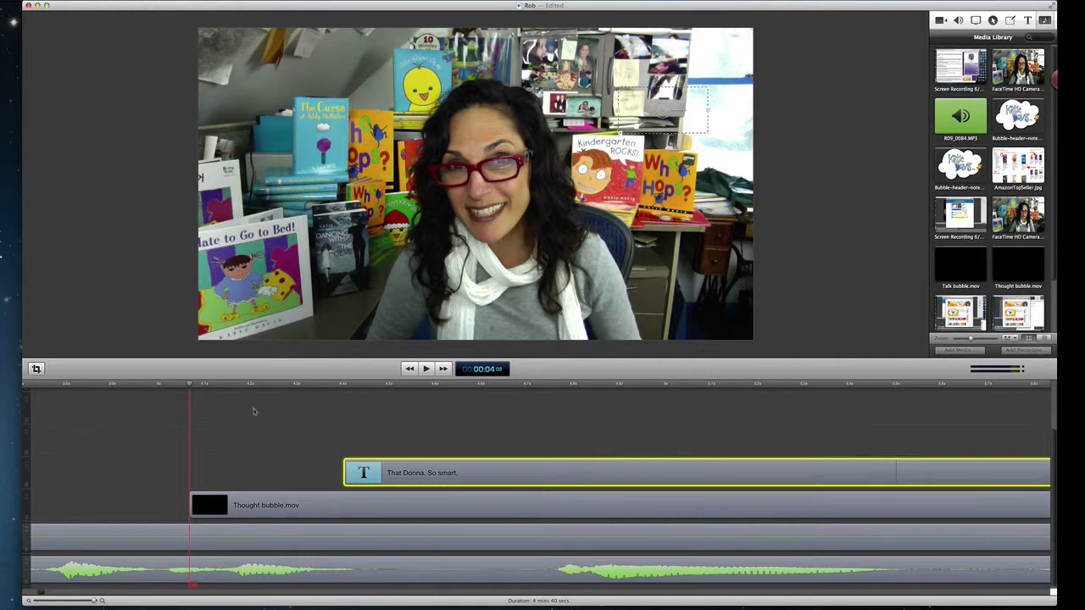
pyautogui.click(248, 505)
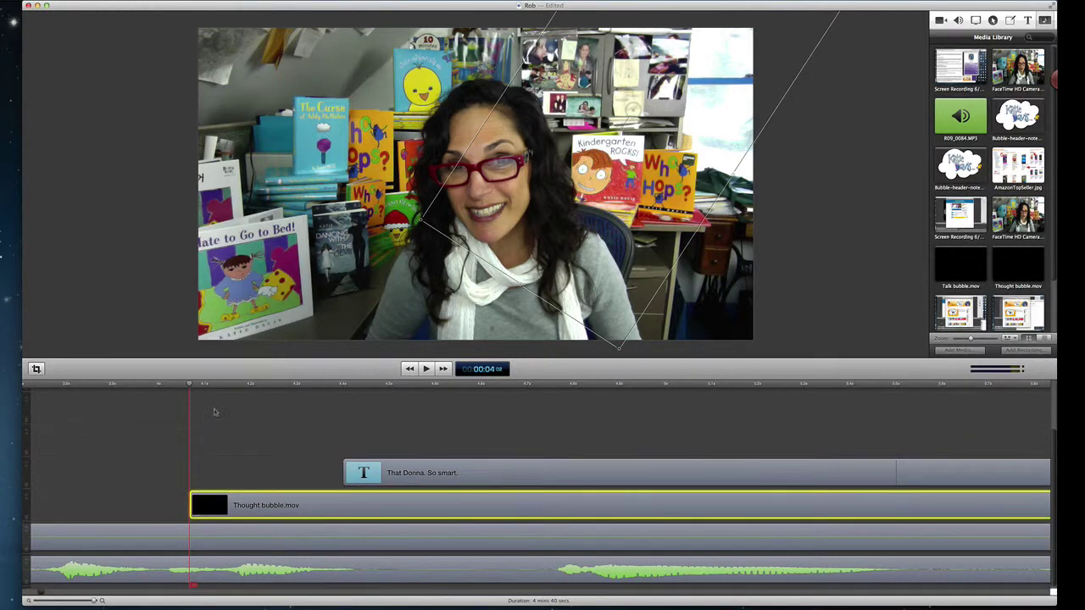
pyautogui.click(971, 264)
pyautogui.click(1008, 272)
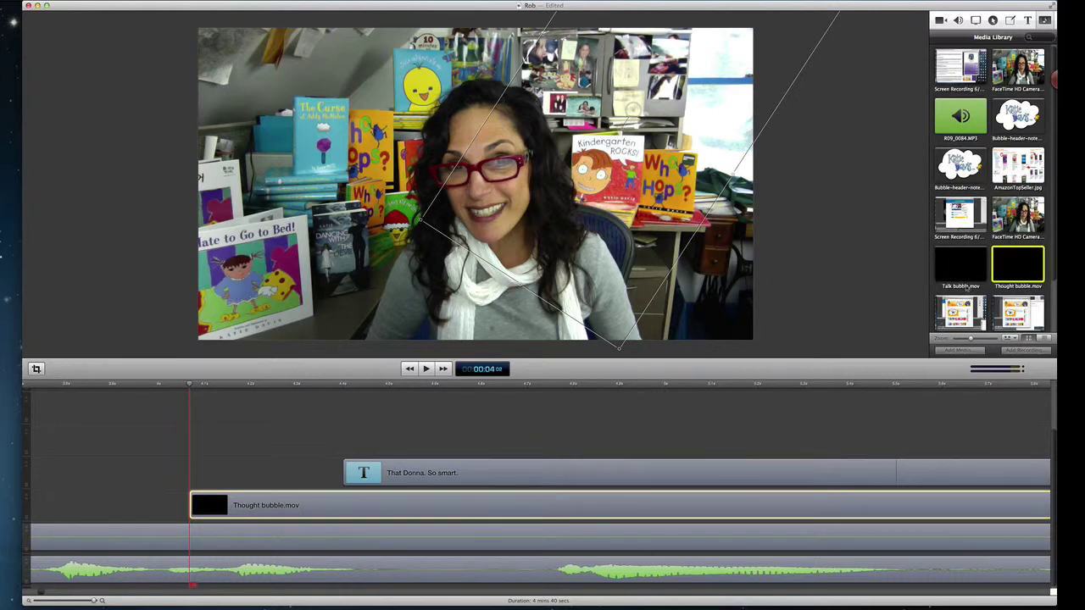
pyautogui.click(247, 403)
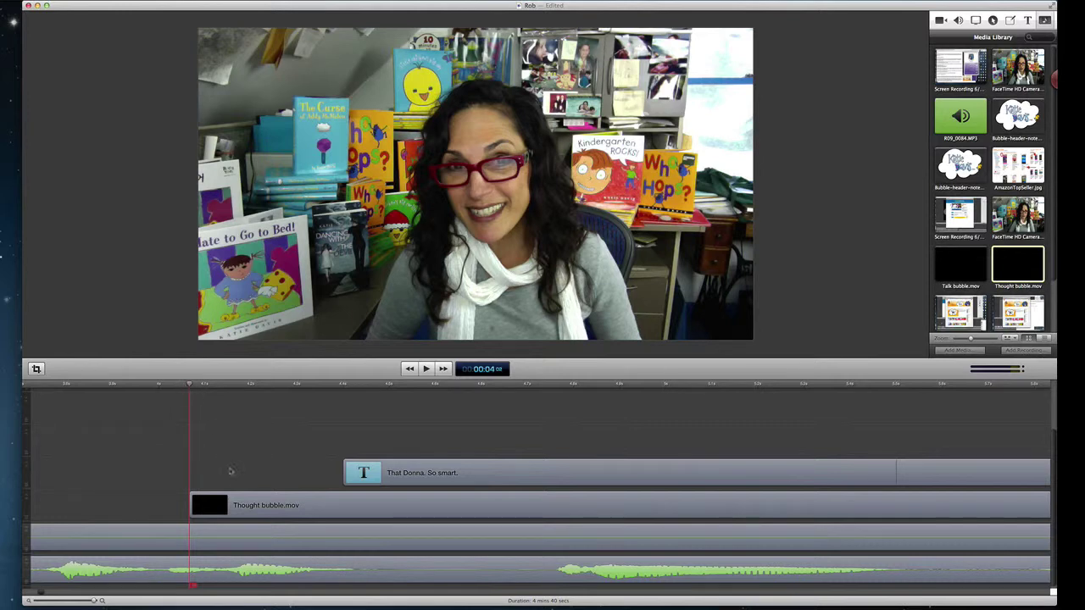
pyautogui.click(237, 496)
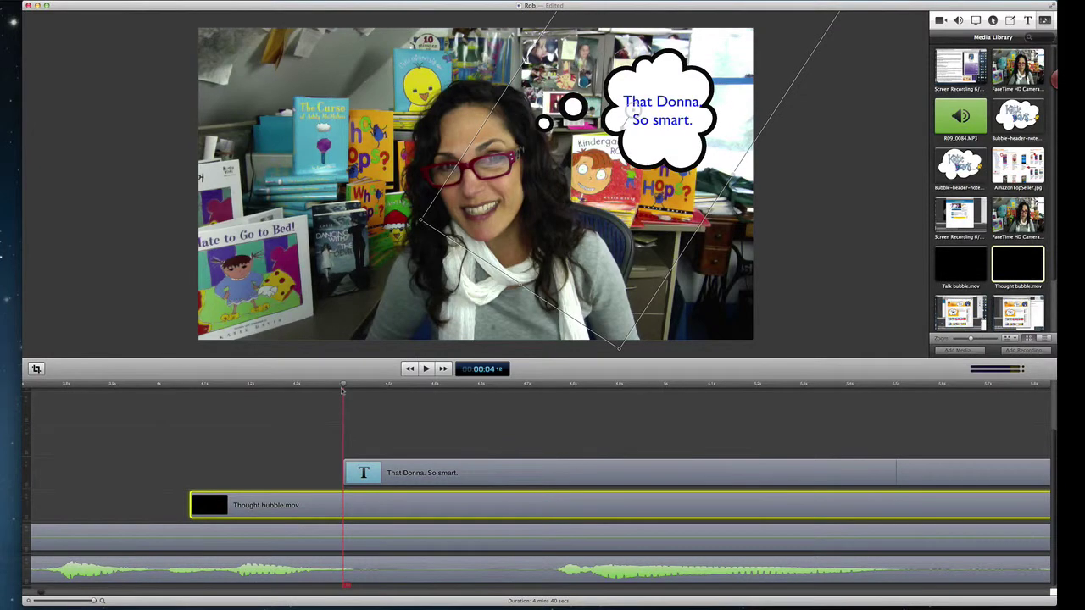
# Check the frames around the thought bubble title's start and play the section from just before the bubble begins.
pyautogui.moveTo(350, 480)
pyautogui.mouseDown()
pyautogui.moveTo(322, 469)
pyautogui.moveTo(352, 471)
pyautogui.mouseUp()
pyautogui.click(327, 389)
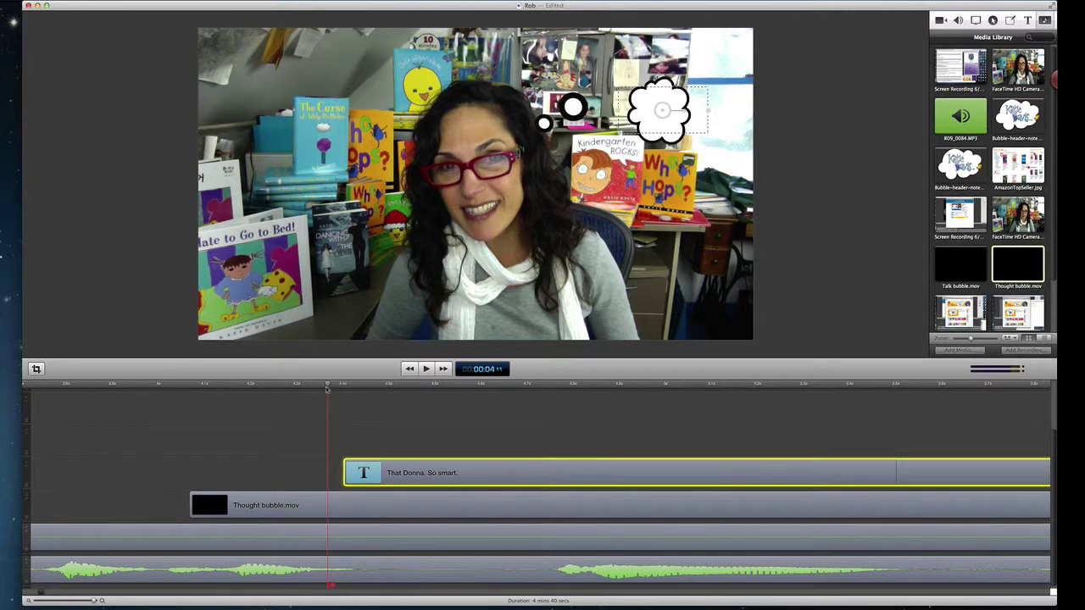
pyautogui.moveTo(327, 388); pyautogui.dragTo(344, 393)
pyautogui.click(174, 391)
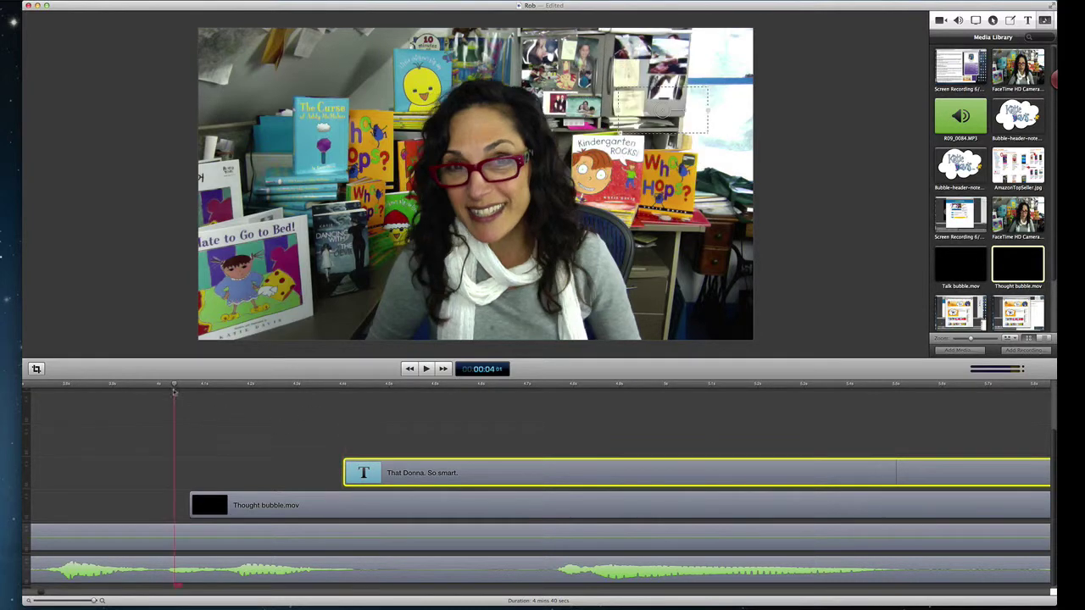
pyautogui.press('space')
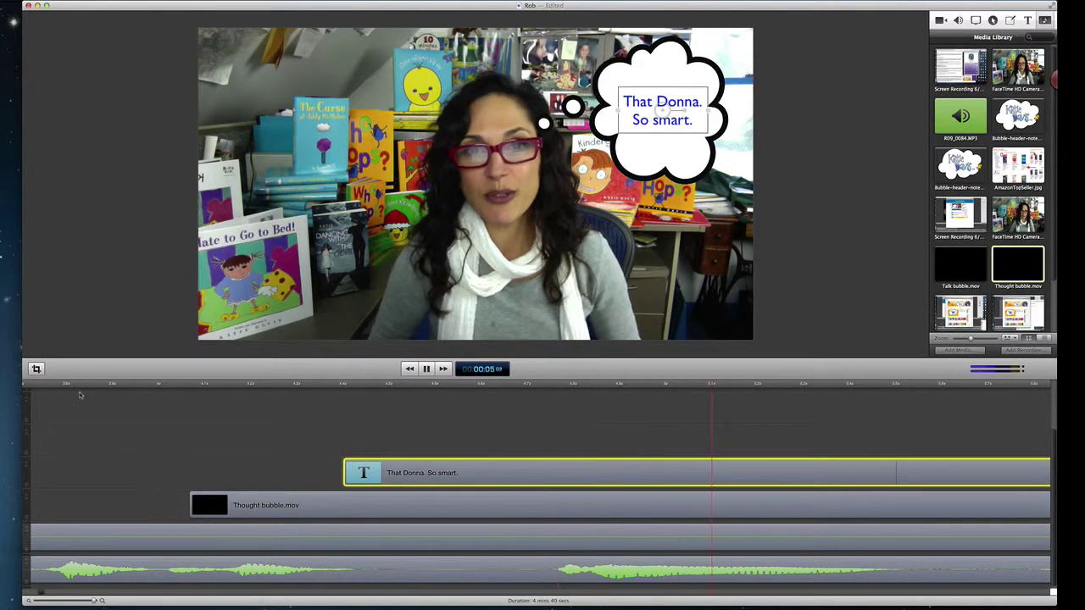
pyautogui.press('space')
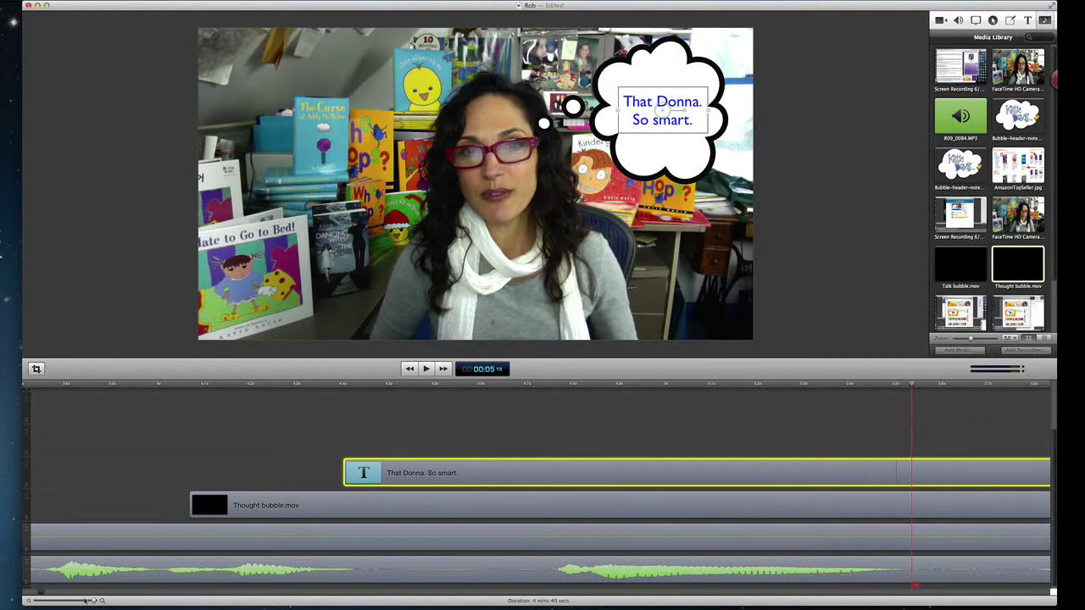
# Align the thought bubble title's fade-out start with the bubble's, and trim the end of Thought bubble.mov to the title's end.
pyautogui.moveTo(87, 600); pyautogui.dragTo(83, 601)
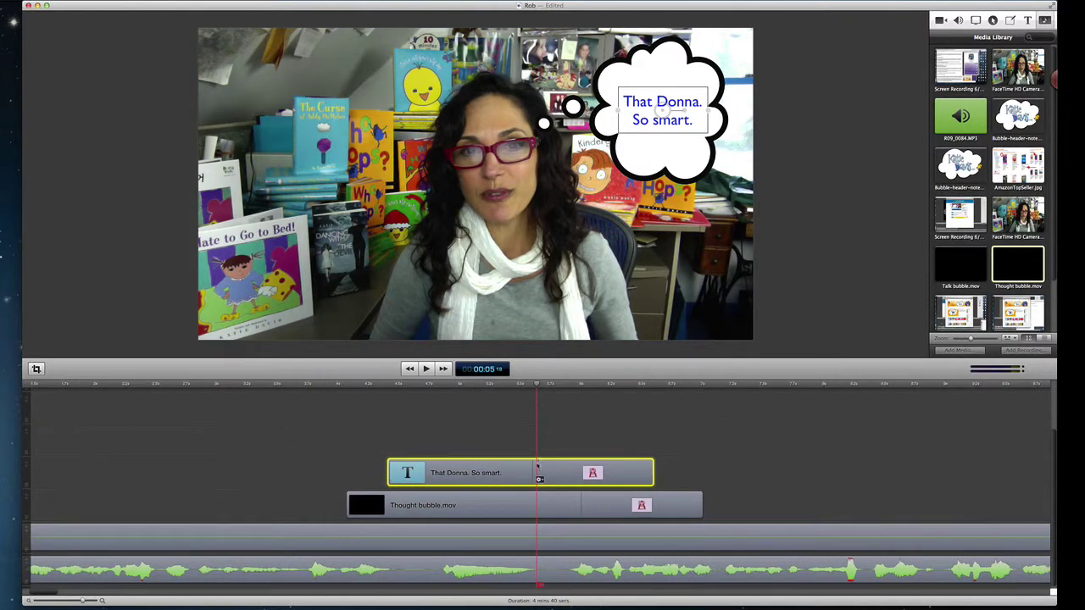
pyautogui.moveTo(592, 472); pyautogui.dragTo(617, 472)
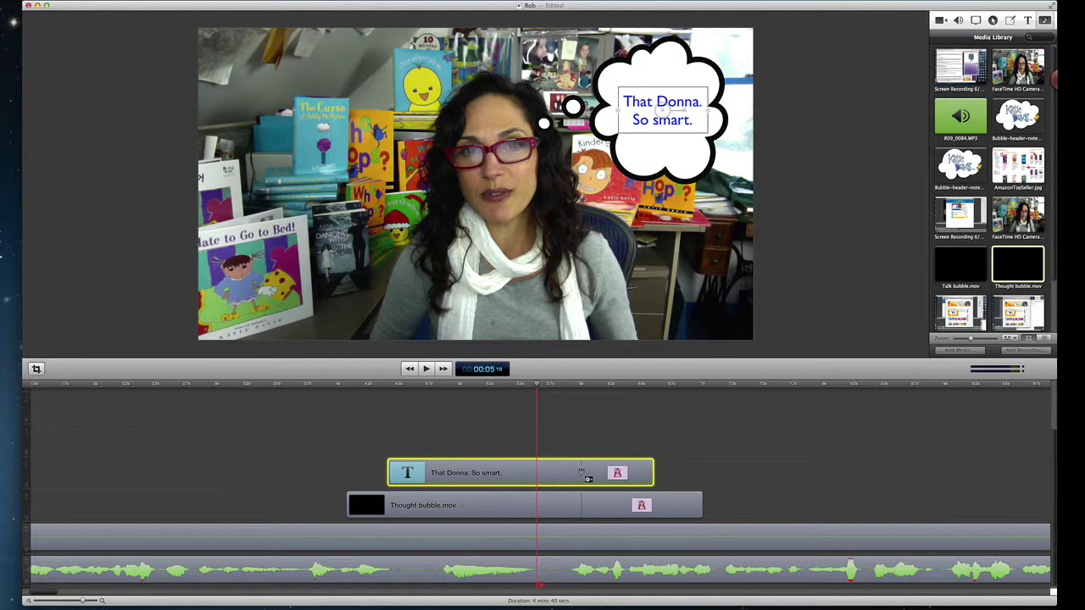
pyautogui.press('space')
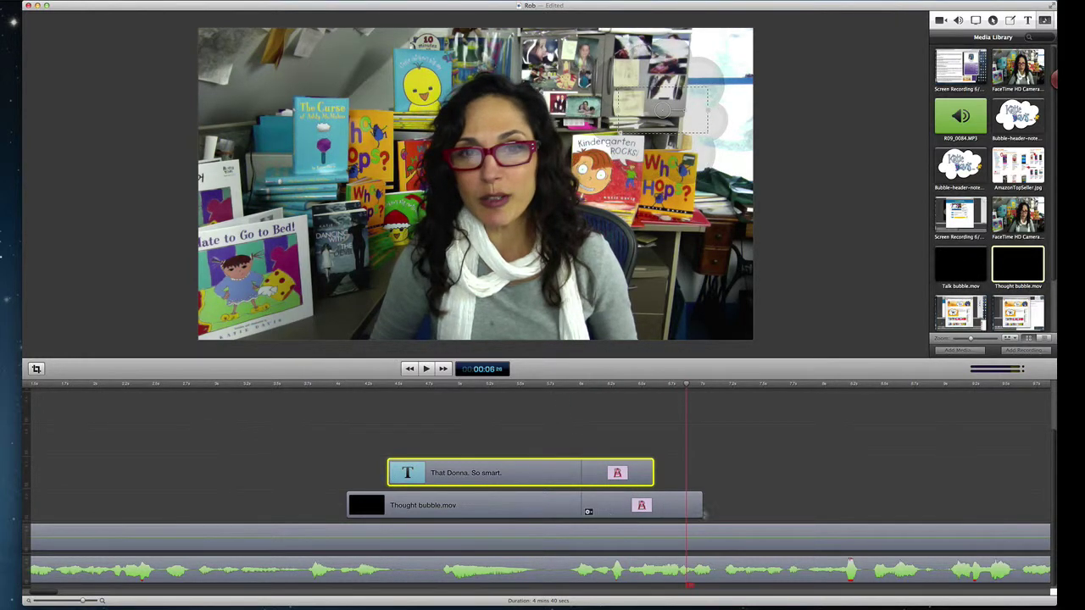
pyautogui.moveTo(702, 505)
pyautogui.mouseDown()
pyautogui.moveTo(601, 505)
pyautogui.moveTo(617, 505)
pyautogui.mouseUp()
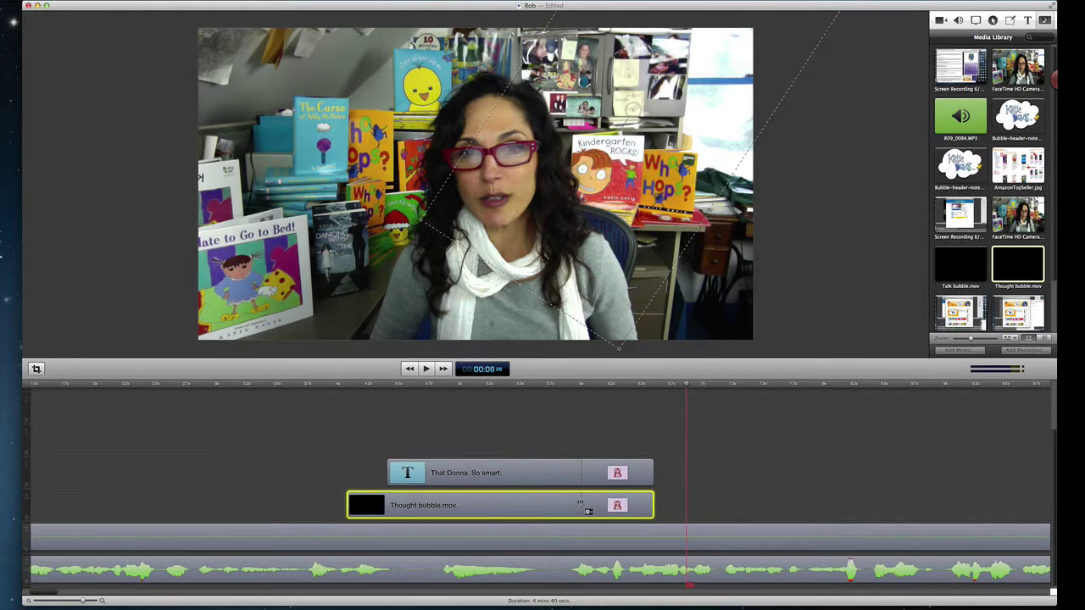
# Play from the middle of the thought bubble title to check that the text and bubble fade out together.
pyautogui.click(523, 382)
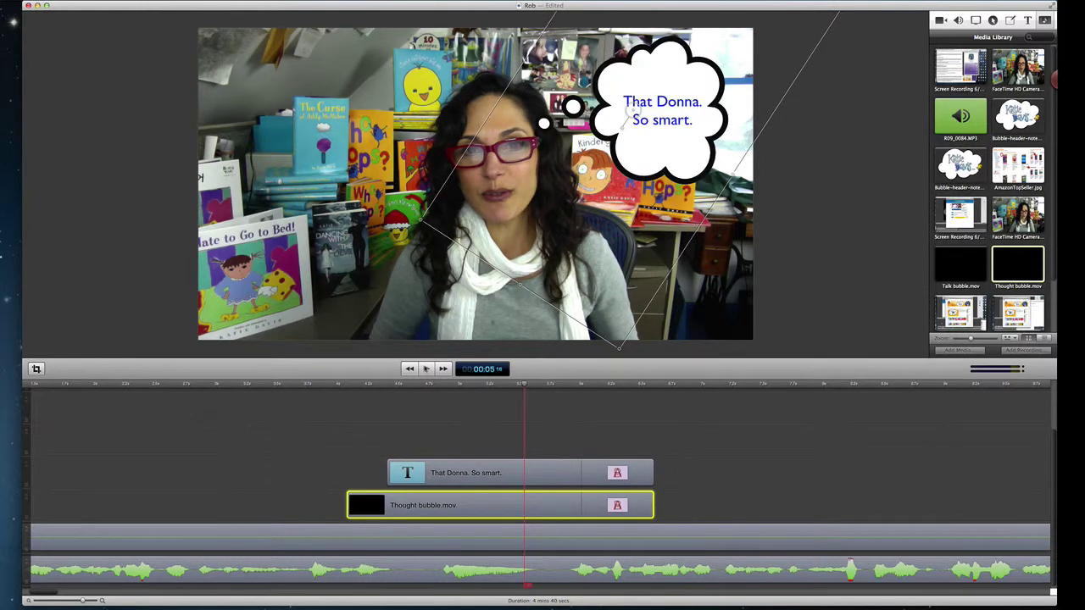
pyautogui.click(425, 369)
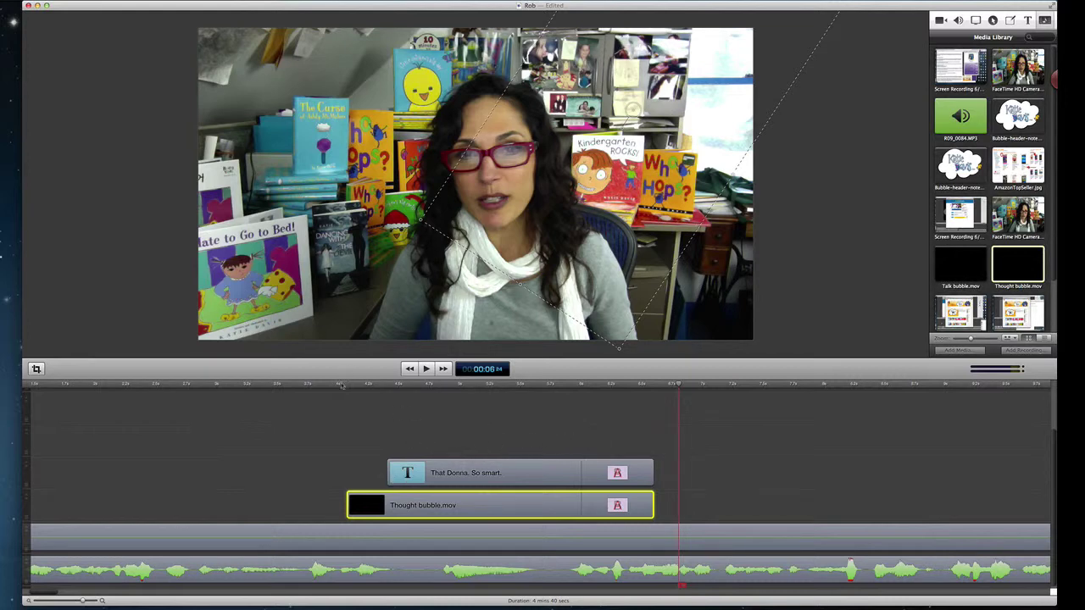
pyautogui.moveTo(383, 498)
# Preview the Talk bubble.mov section from about 37 seconds, and replay it to check when its title appears.
pyautogui.click(64, 601)
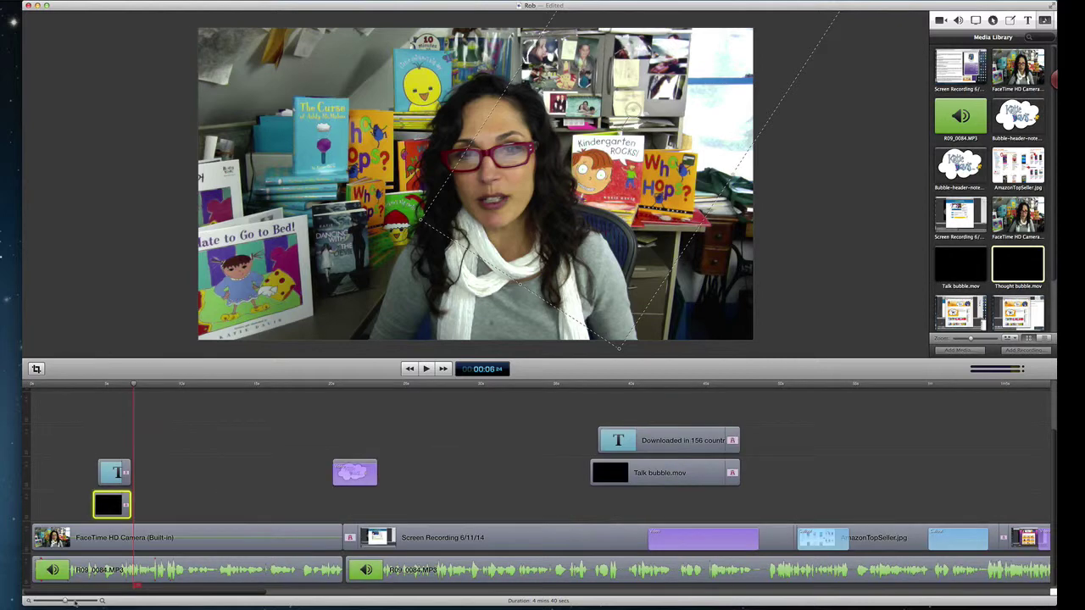
pyautogui.click(332, 386)
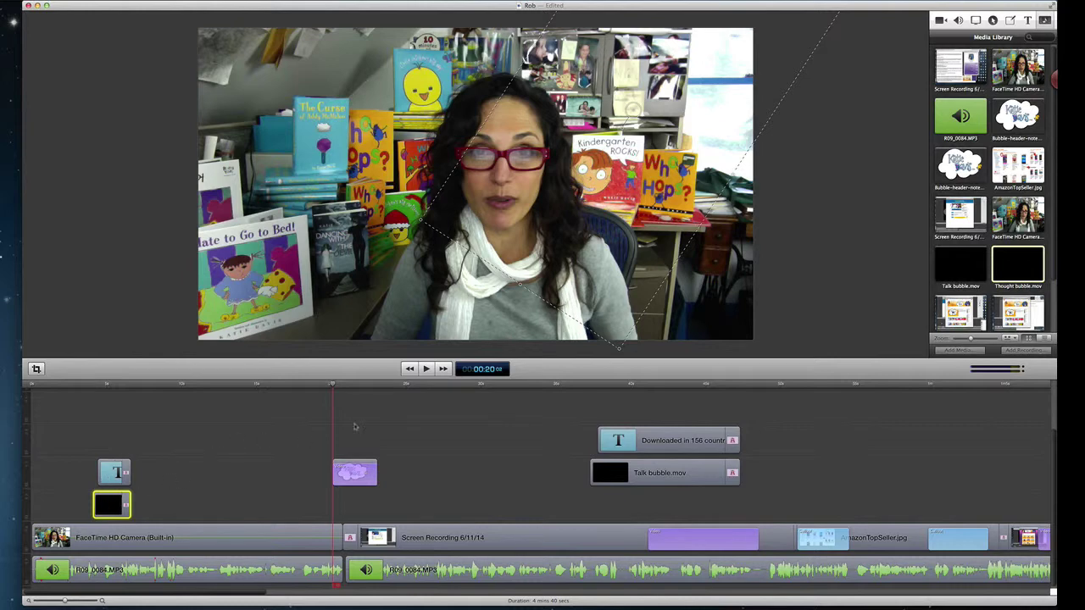
pyautogui.click(593, 386)
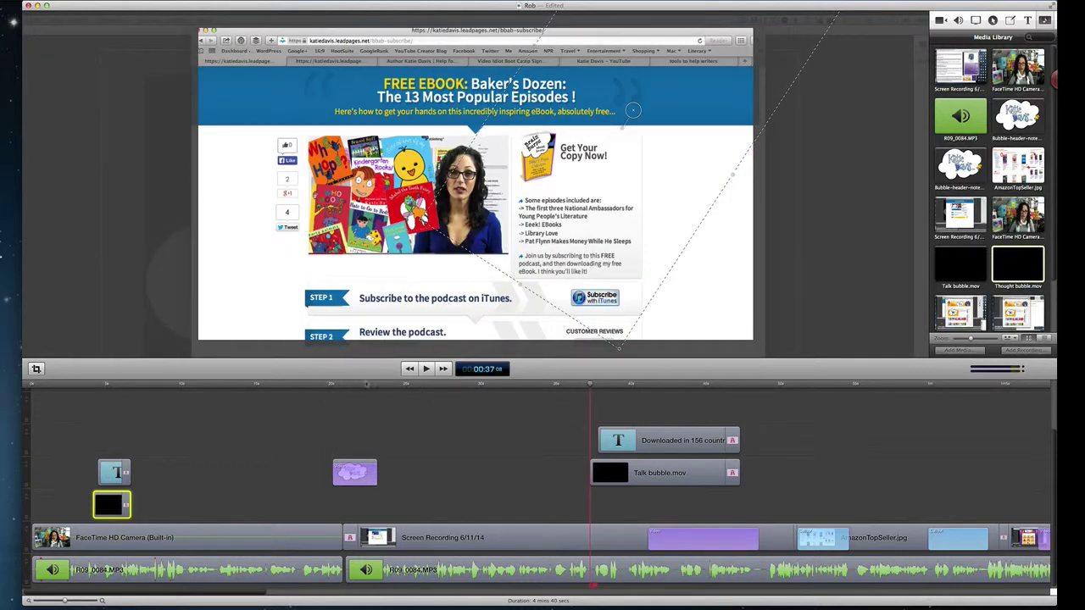
pyautogui.press('space')
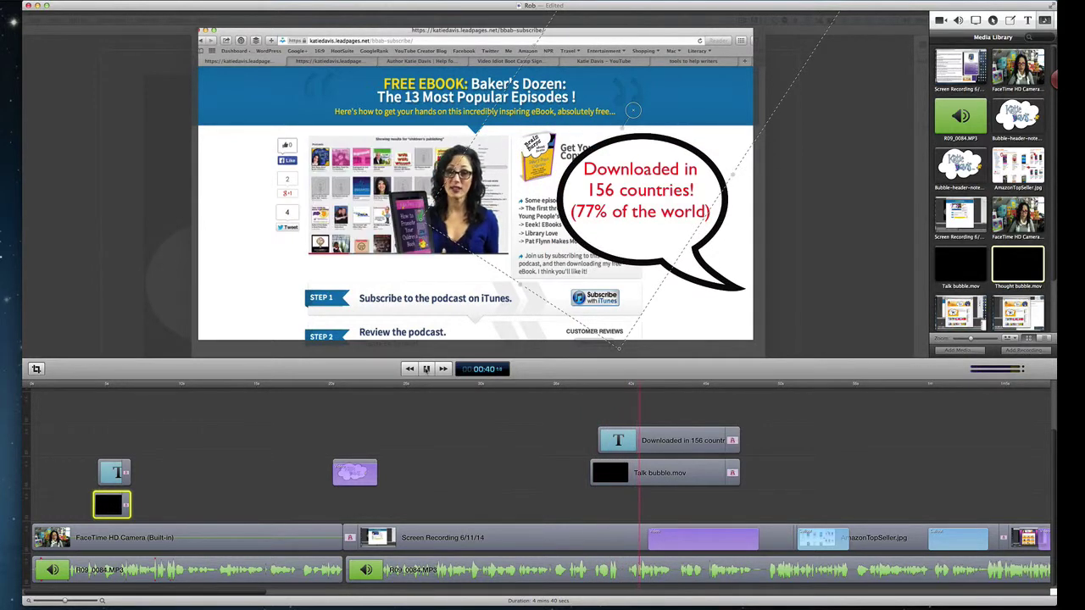
pyautogui.click(427, 370)
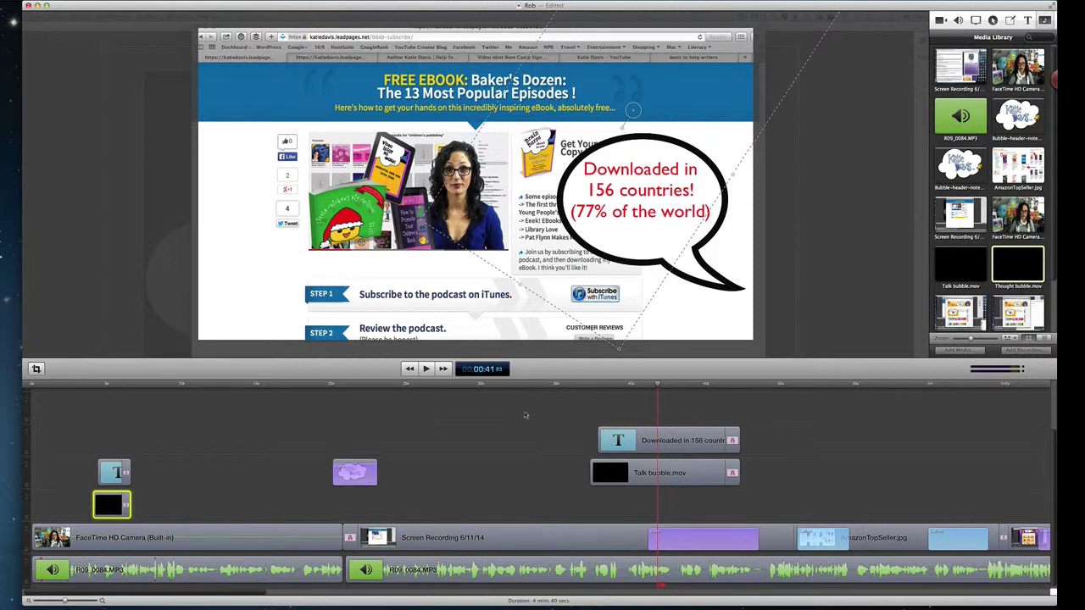
pyautogui.click(525, 415)
pyautogui.click(585, 386)
pyautogui.press('space')
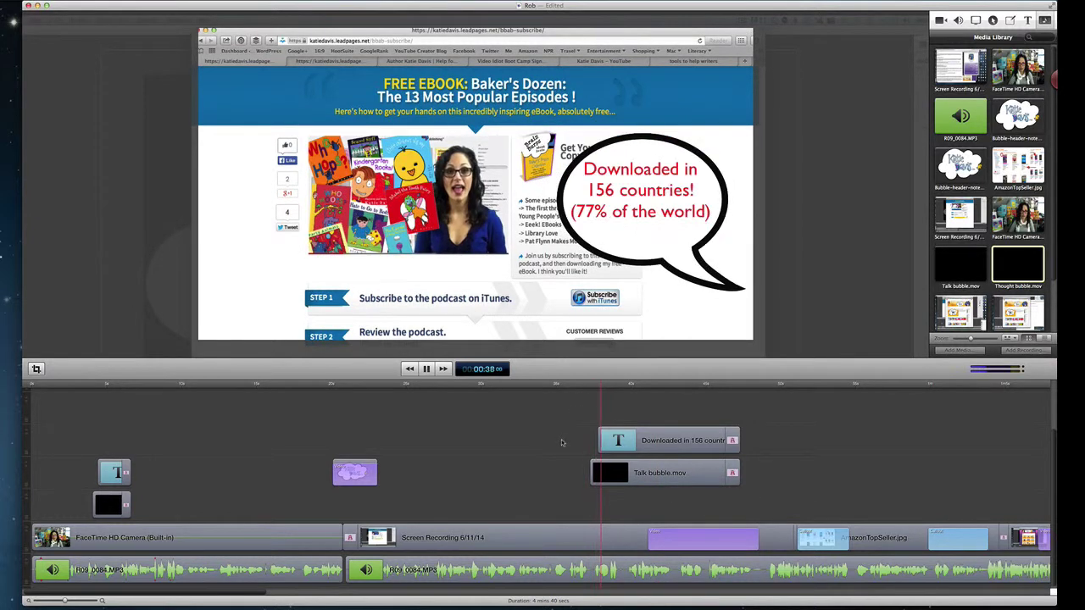
pyautogui.press('space')
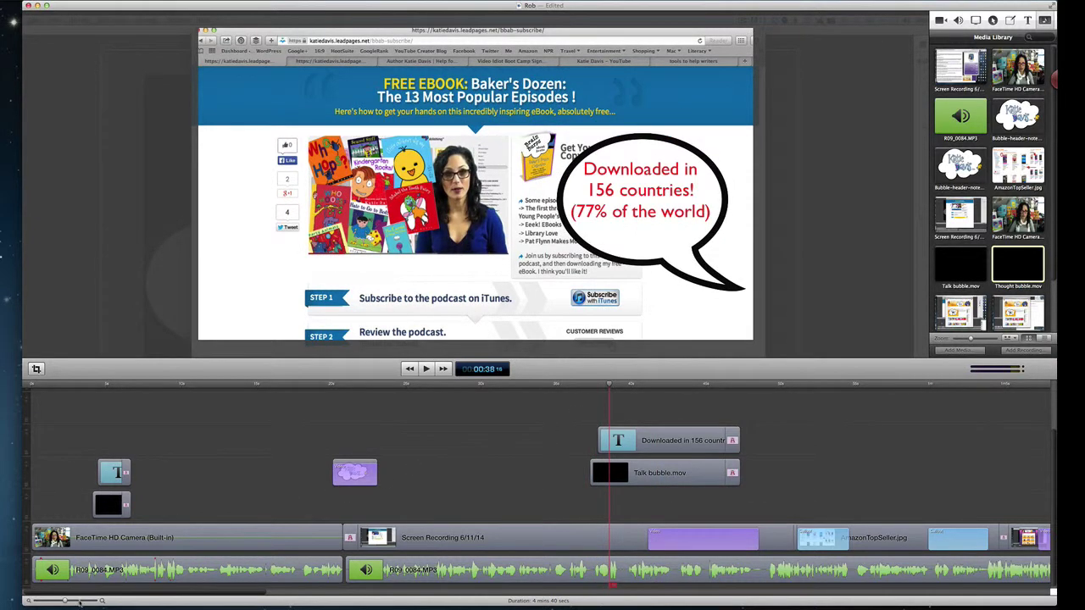
# Start the "Downloaded in 156 countries! (77% of the world)" title at about 37.5 seconds and reposition its text inside the talk bubble.
pyautogui.moveTo(79, 602); pyautogui.dragTo(81, 602)
pyautogui.moveTo(433, 386)
pyautogui.mouseDown()
pyautogui.moveTo(458, 388)
pyautogui.moveTo(435, 388)
pyautogui.mouseUp()
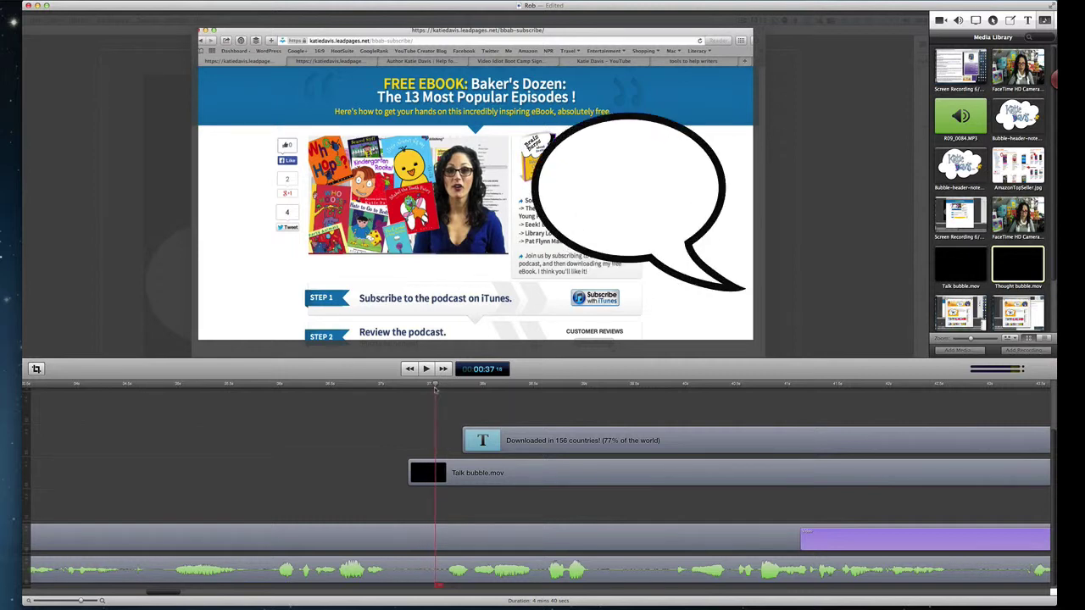
pyautogui.moveTo(467, 439); pyautogui.dragTo(439, 439)
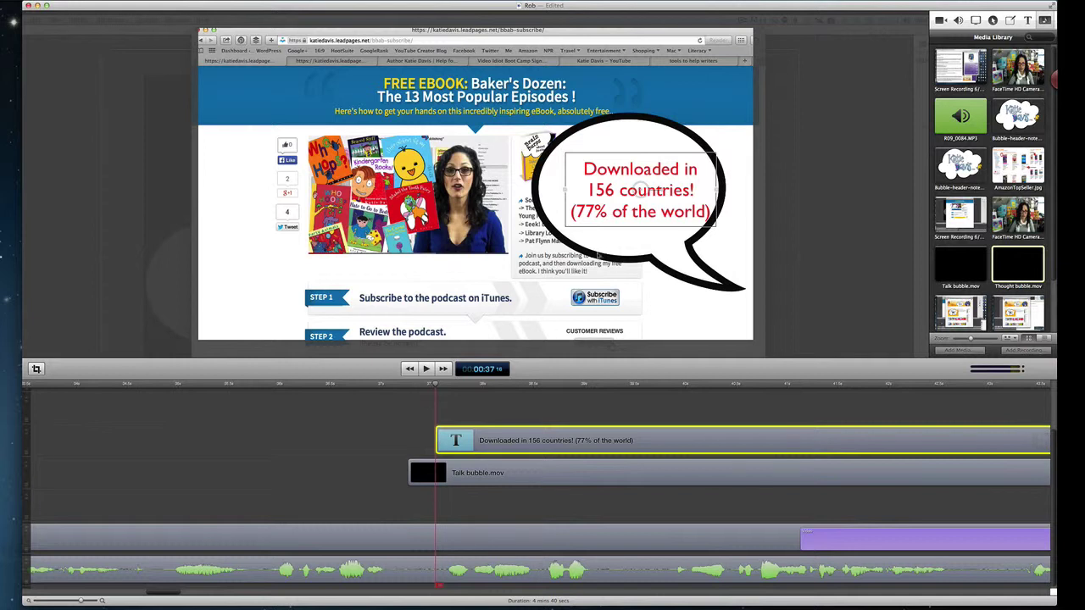
pyautogui.press('space')
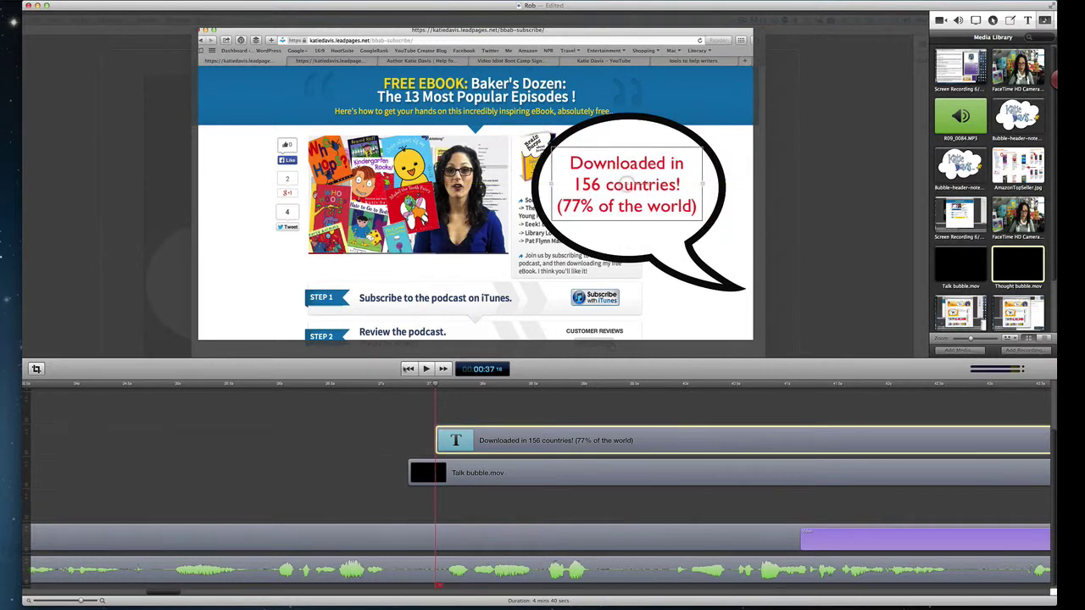
# Add Cartoon-Bubbles.wav from the media library at the talk bubble title's start, and play the result from just before the bubble.
pyautogui.click(63, 601)
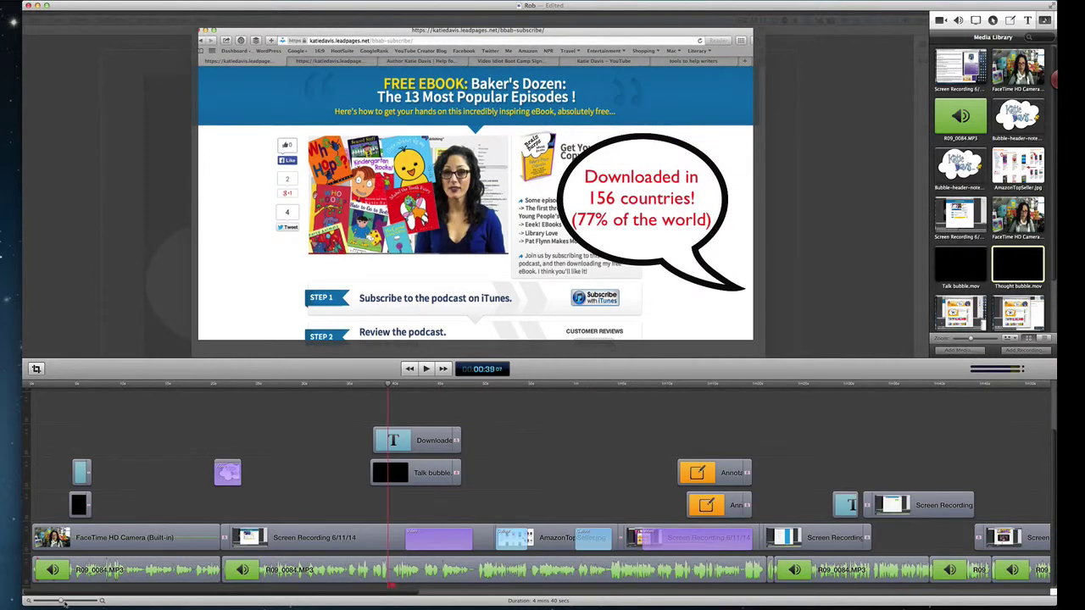
pyautogui.click(376, 386)
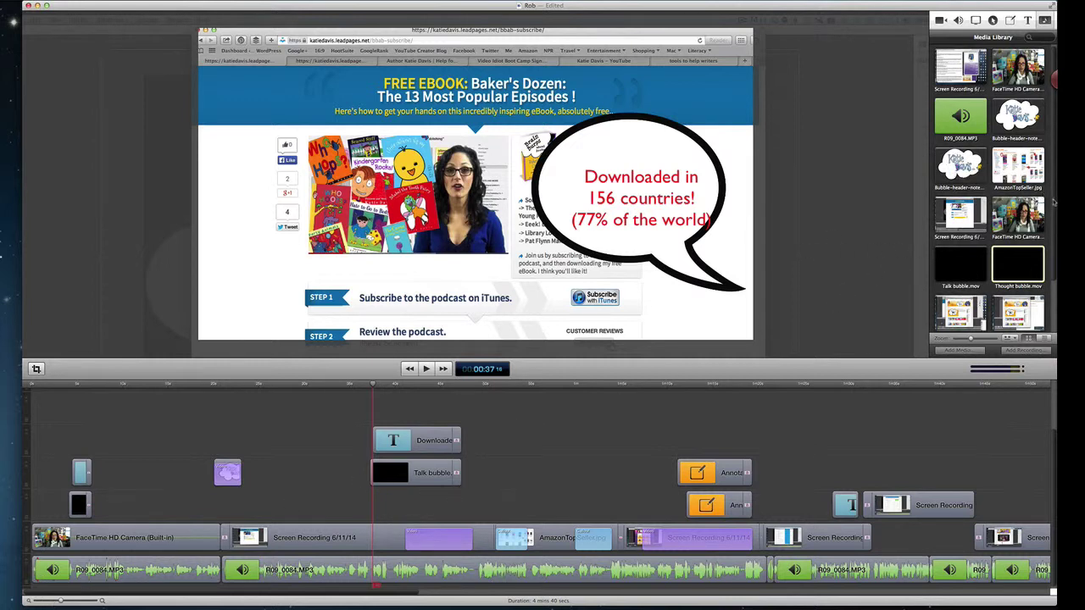
pyautogui.scroll(-3, 1056, 202)
pyautogui.scroll(3, 1056, 177)
pyautogui.scroll(3, 463, 413)
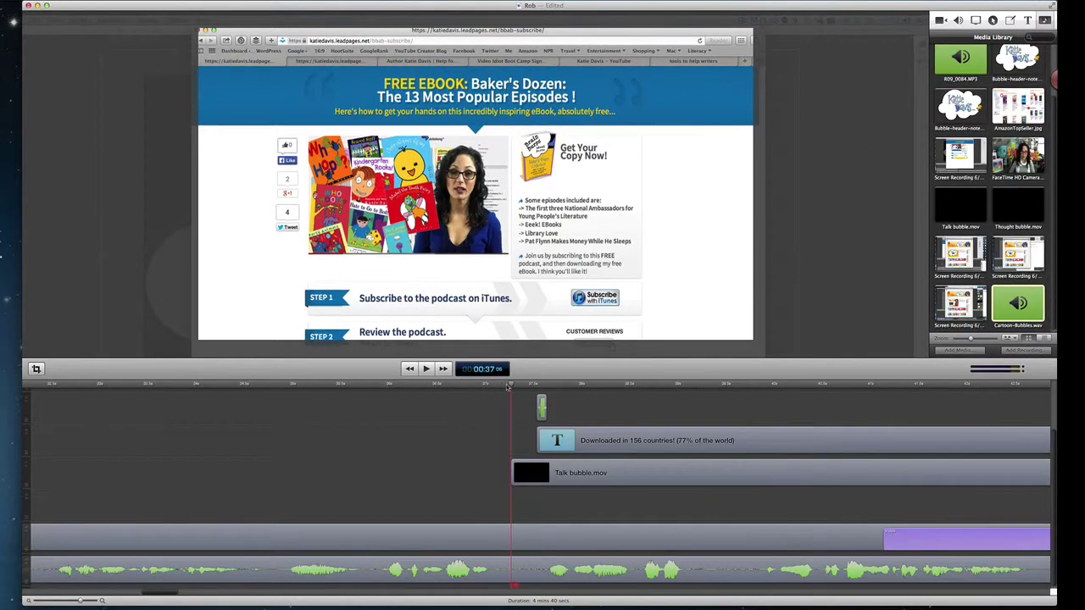
pyautogui.moveTo(508, 386); pyautogui.dragTo(488, 386)
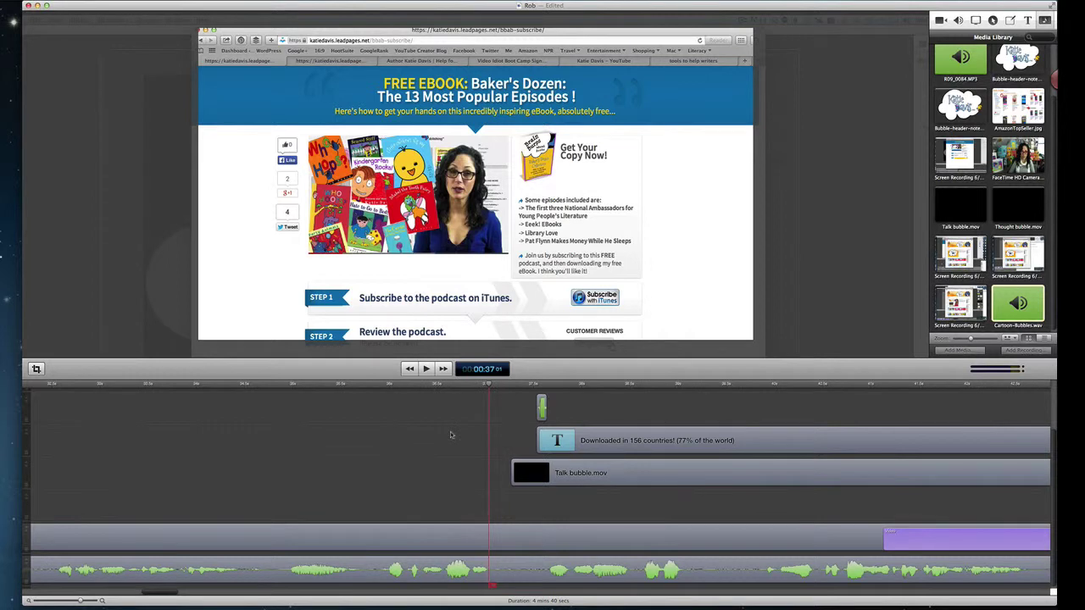
pyautogui.press('space')
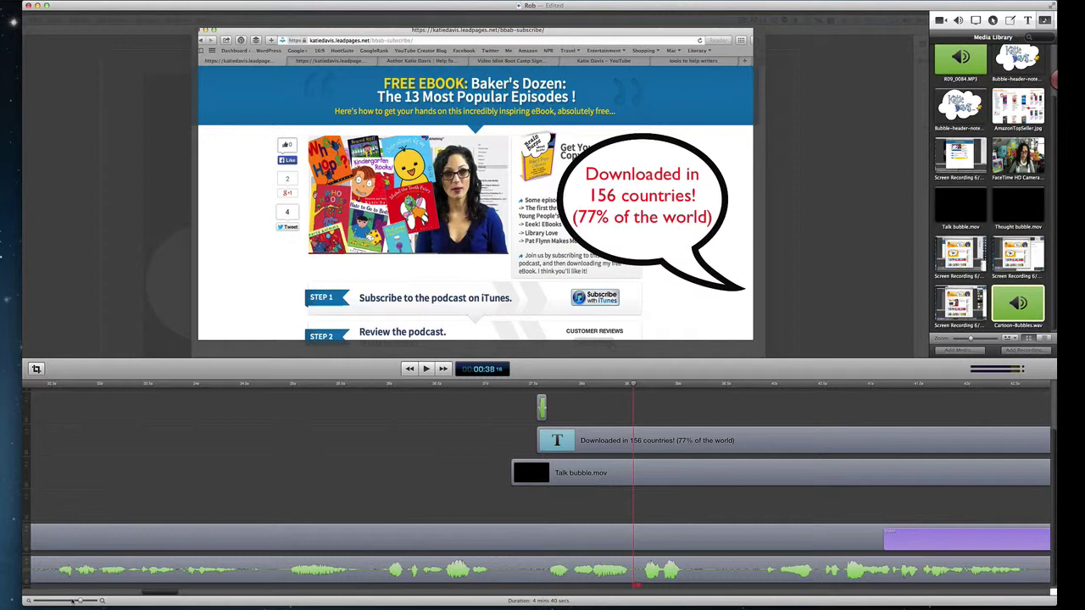
pyautogui.moveTo(74, 599); pyautogui.dragTo(62, 600)
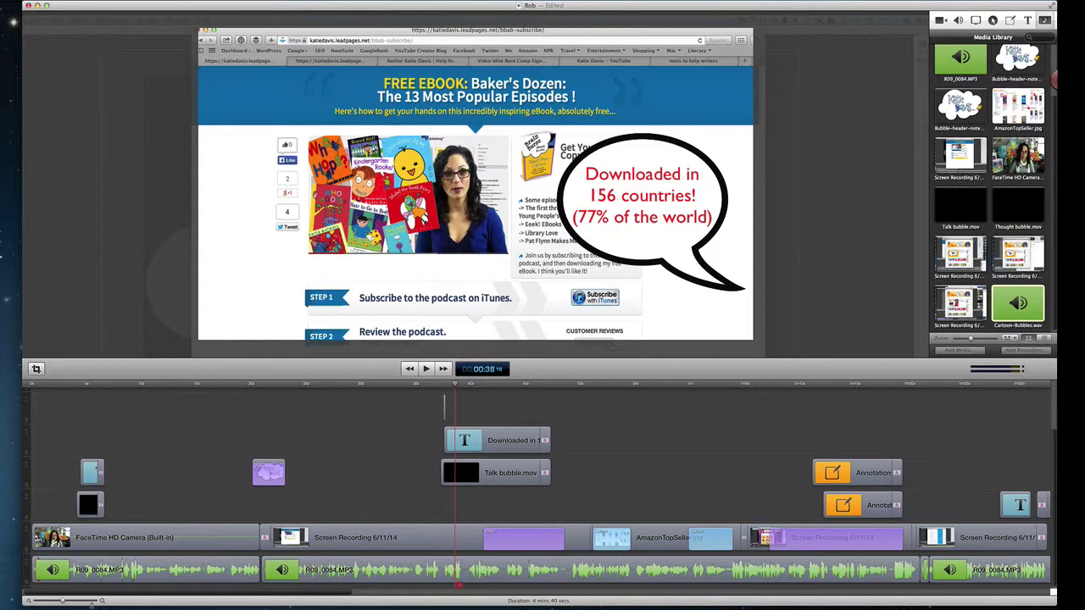
pyautogui.click(252, 383)
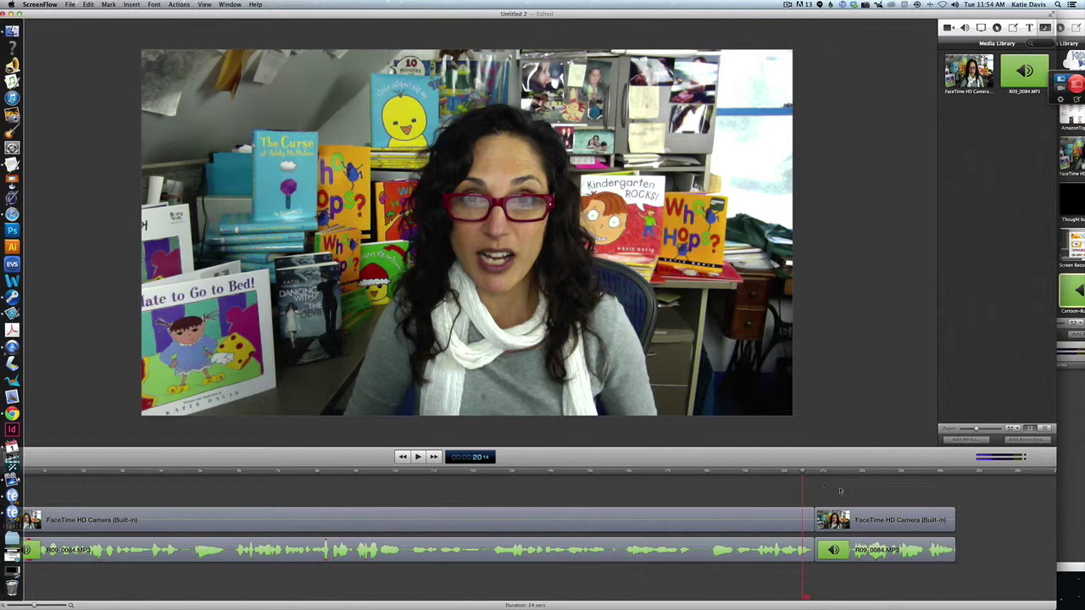
# Play the section from 18 seconds across the cut between the two FaceTime HD Camera clips, and replay it from about 19 seconds.
pyautogui.click(707, 472)
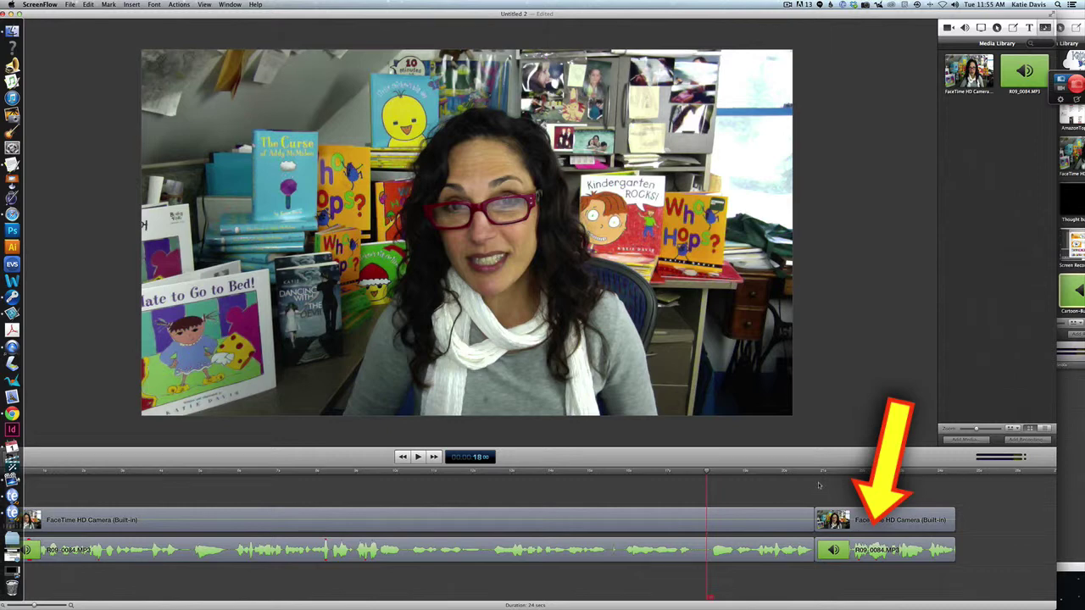
pyautogui.press('space')
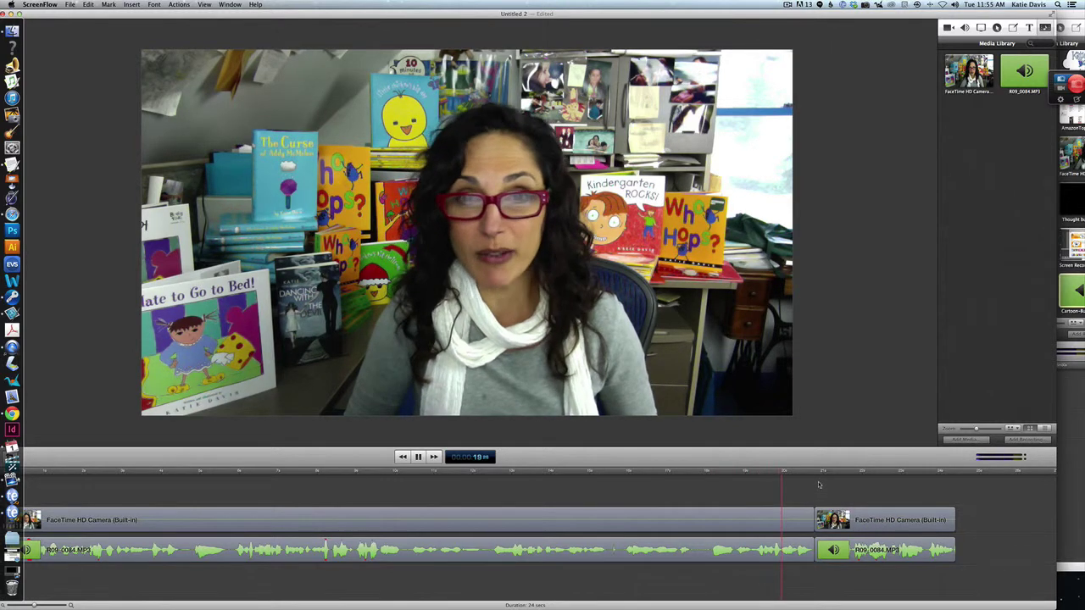
pyautogui.press('space')
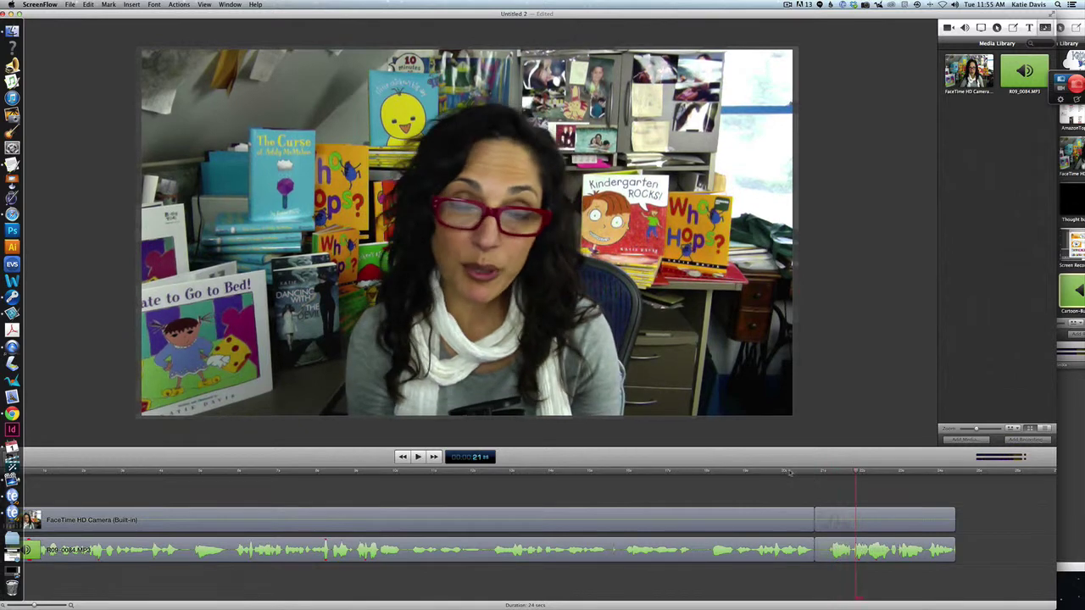
pyautogui.click(757, 472)
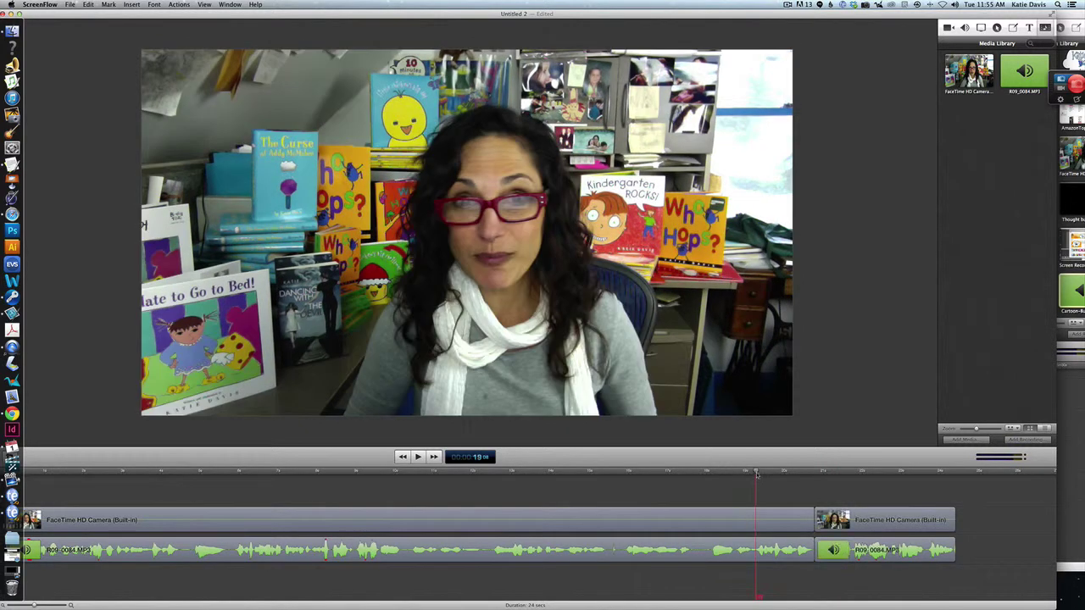
pyautogui.press('space')
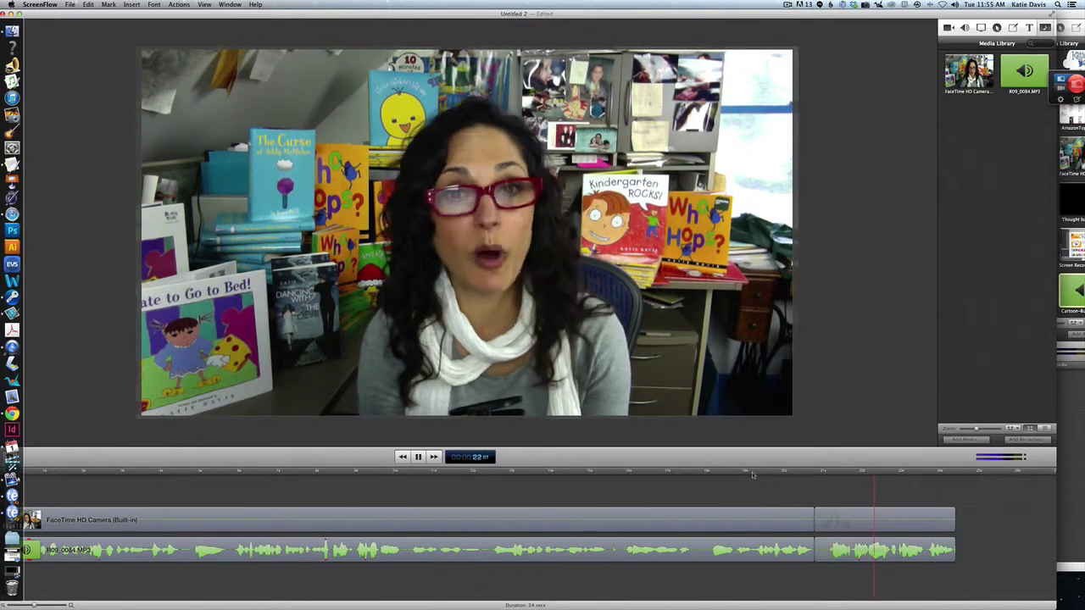
pyautogui.press('space')
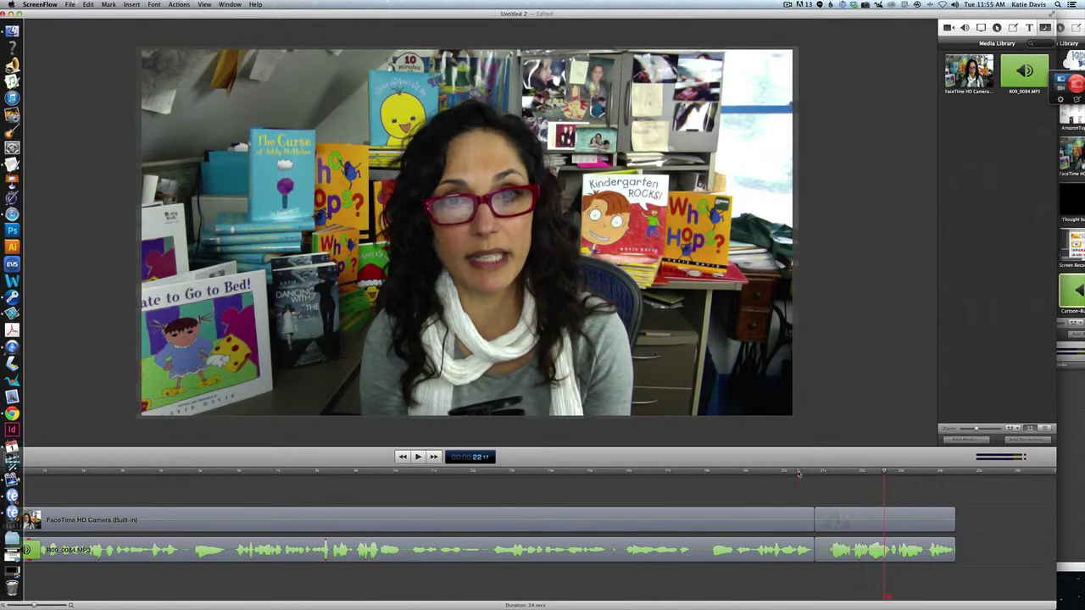
# Inspect the frames around the cut between the two camera clips, ending with the playhead at about 20 seconds, just before the cut.
pyautogui.click(816, 473)
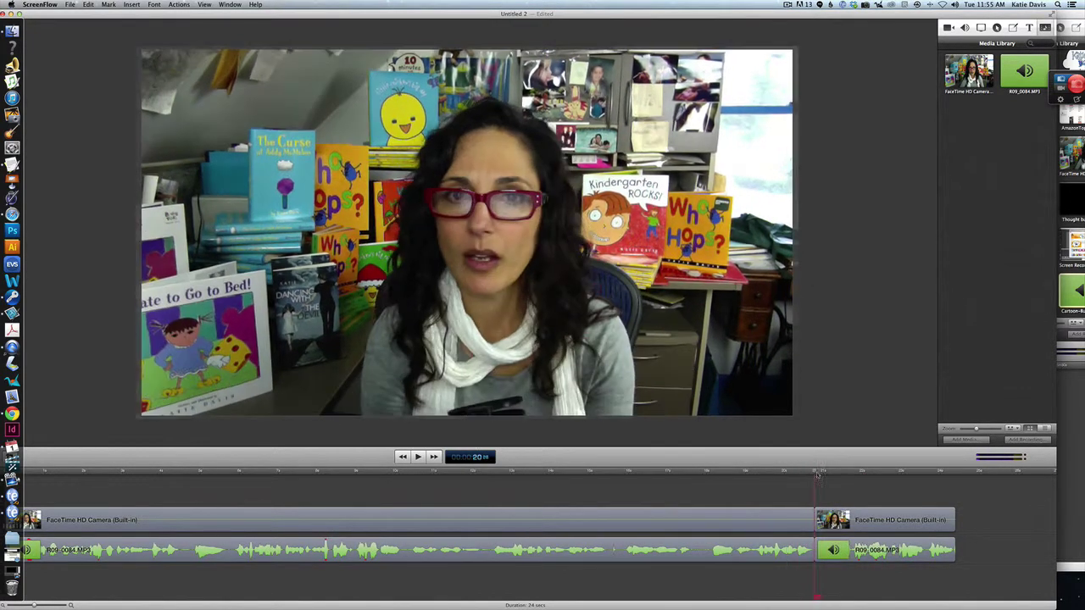
pyautogui.click(820, 476)
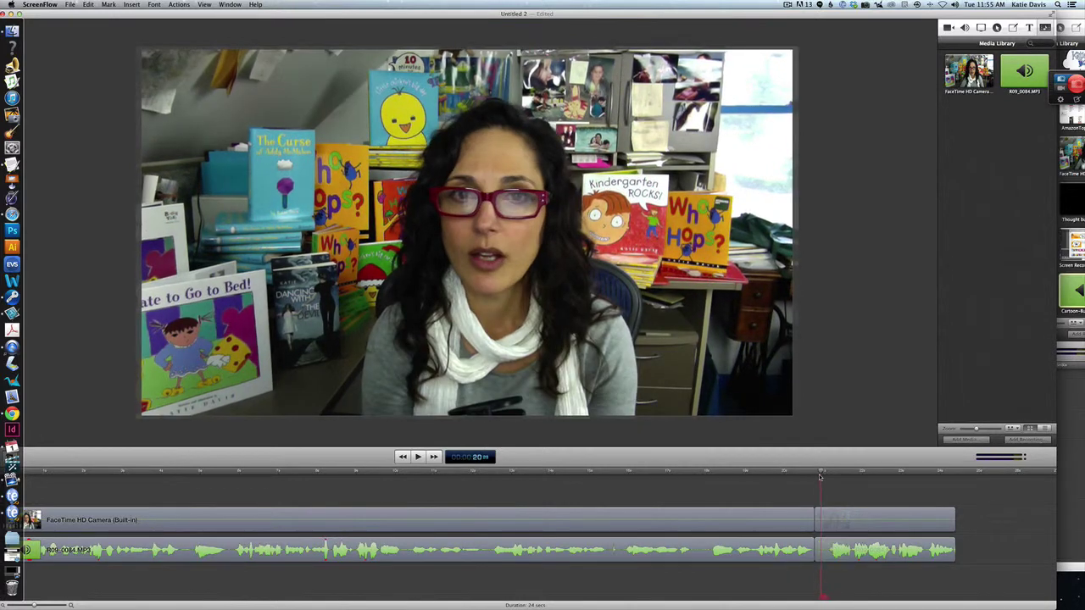
pyautogui.click(793, 475)
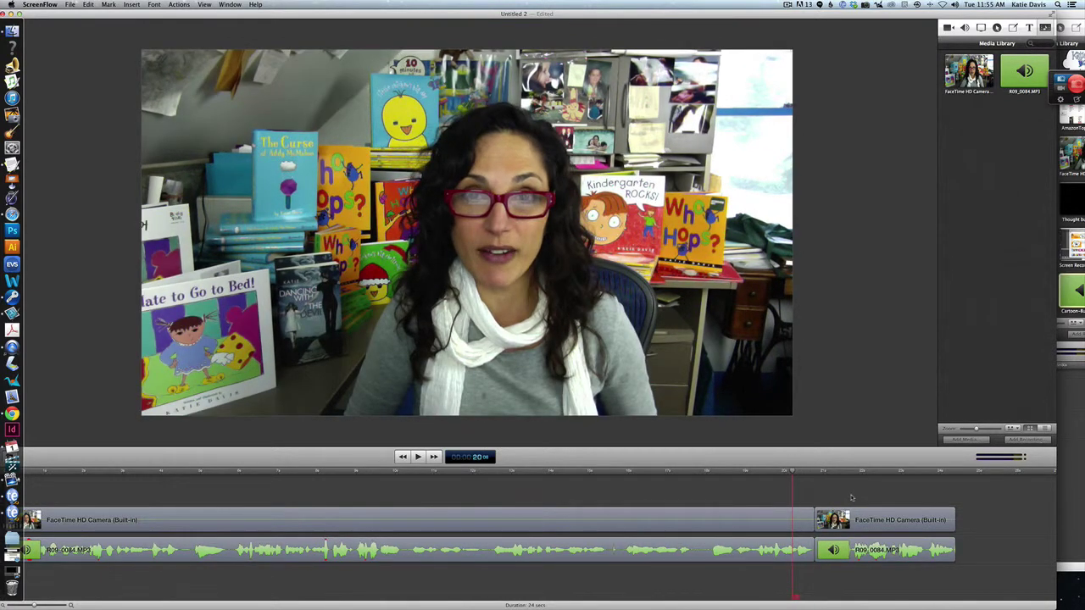
# Start adding media and browse to the pro-transitions-pak folder inside the Flowtility folder in Applications.
pyautogui.click(963, 440)
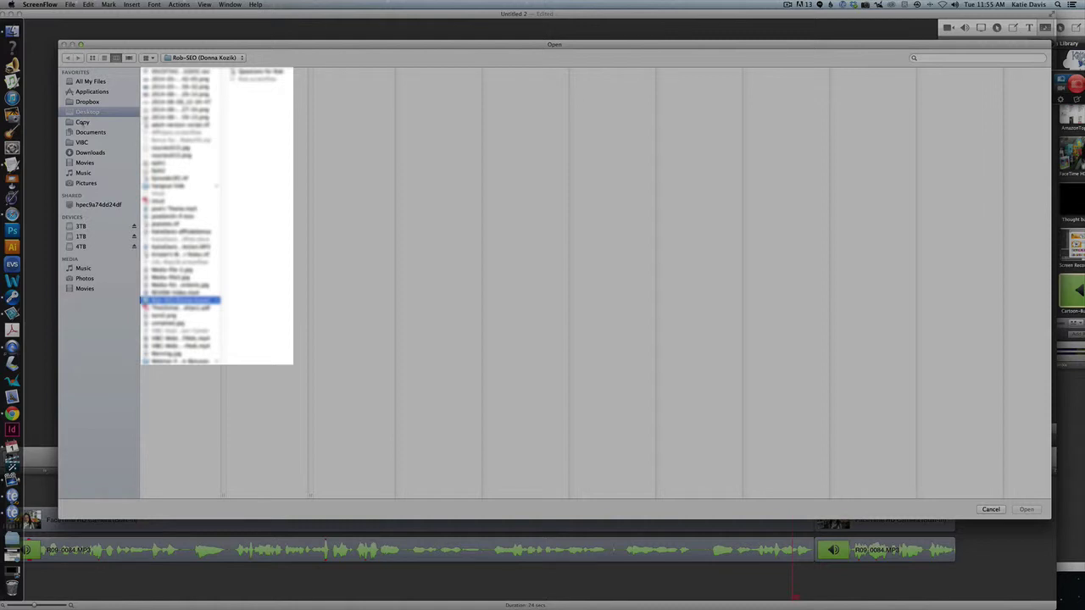
pyautogui.click(91, 92)
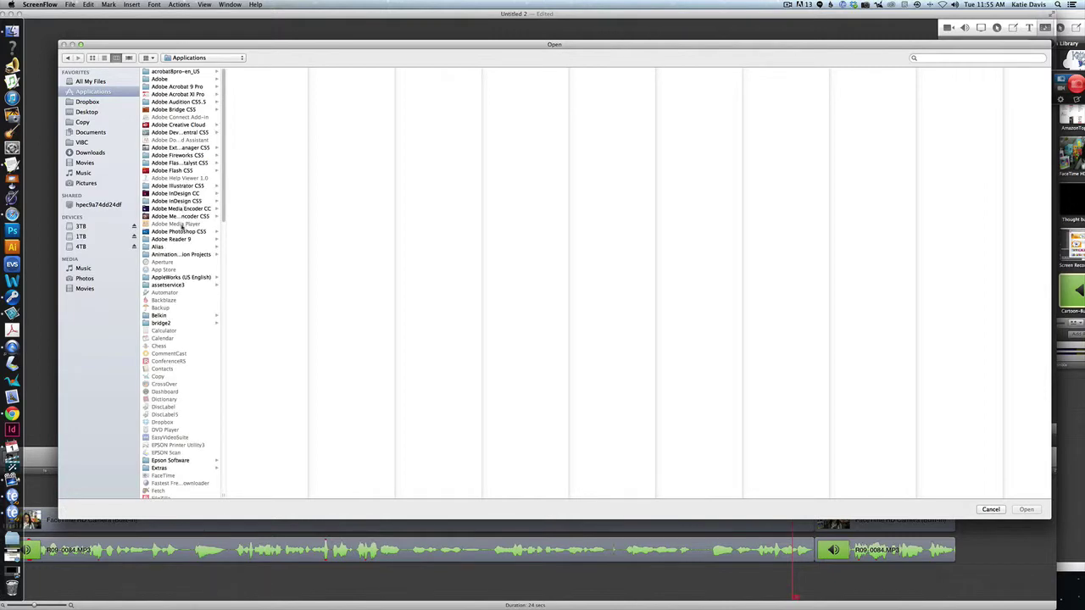
pyautogui.write('flip')
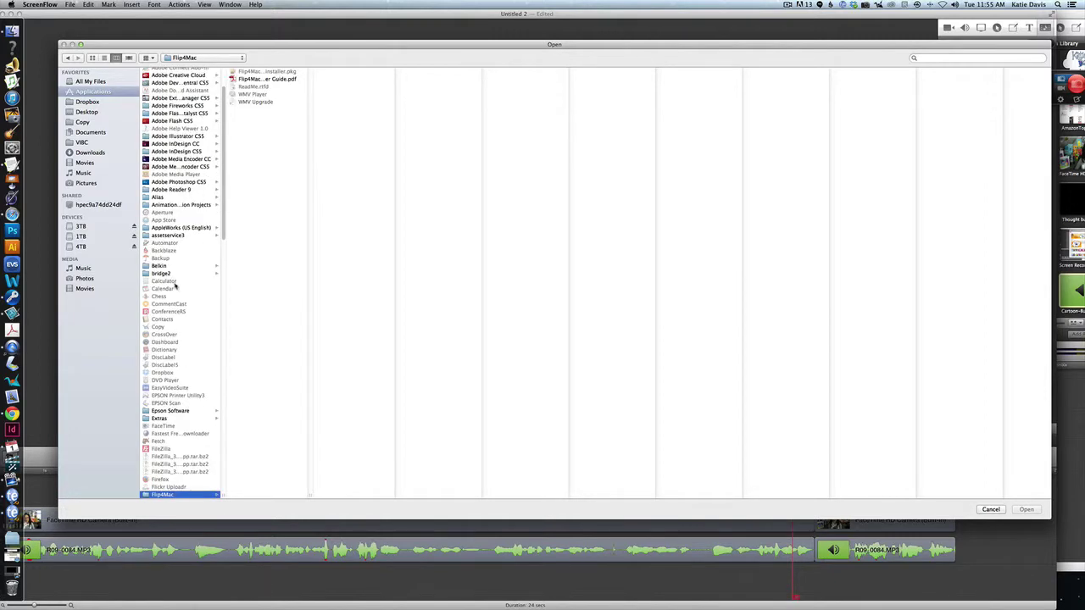
pyautogui.press('Down')
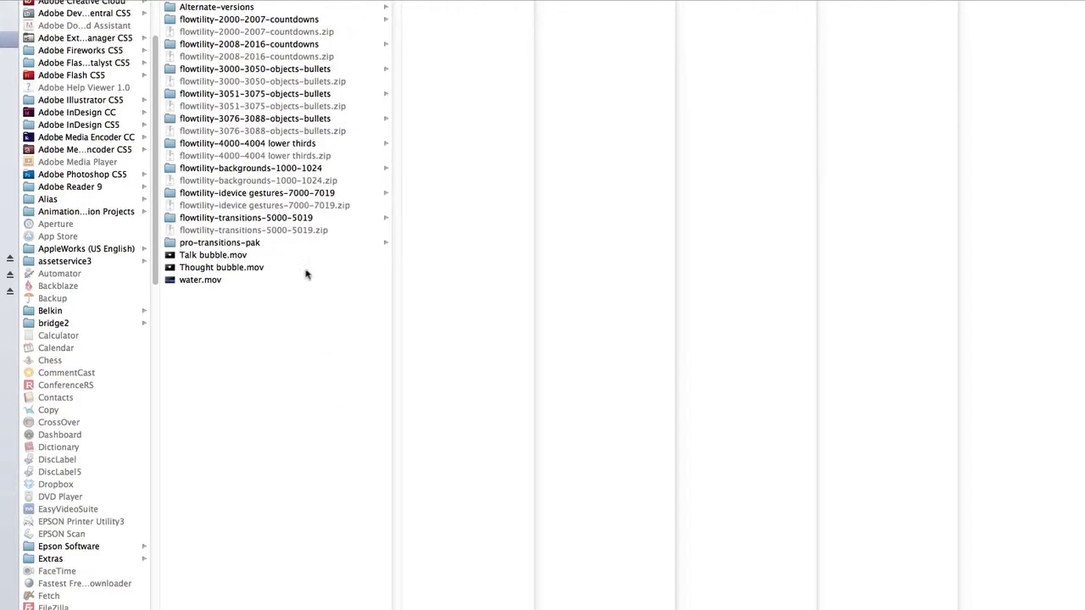
pyautogui.click(225, 245)
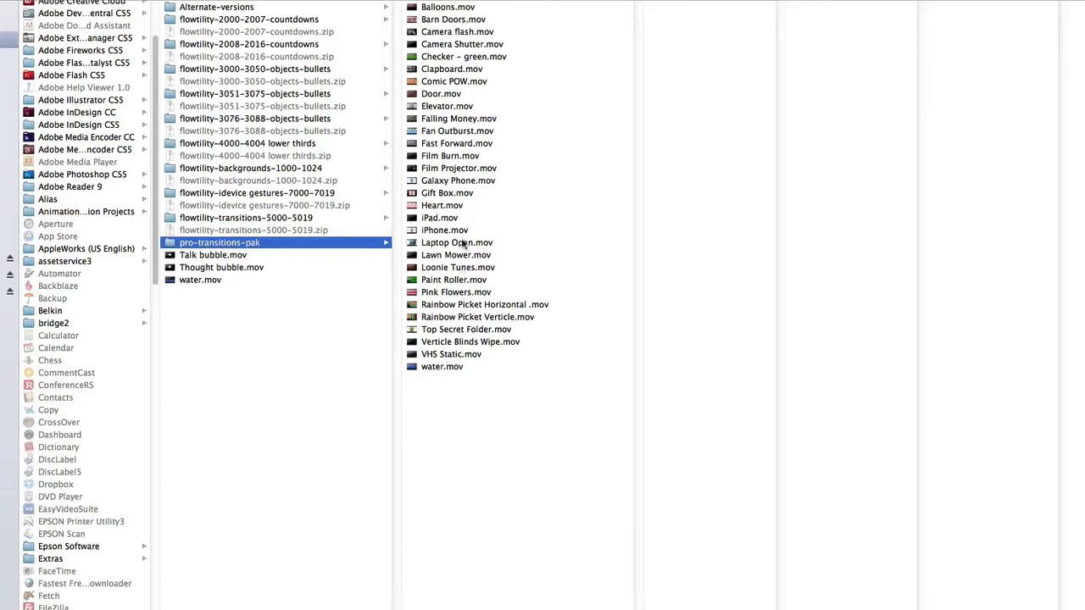
# Preview the Film Projector.mov, Film Burn.mov and Falling Money.mov transitions.
pyautogui.click(297, 172)
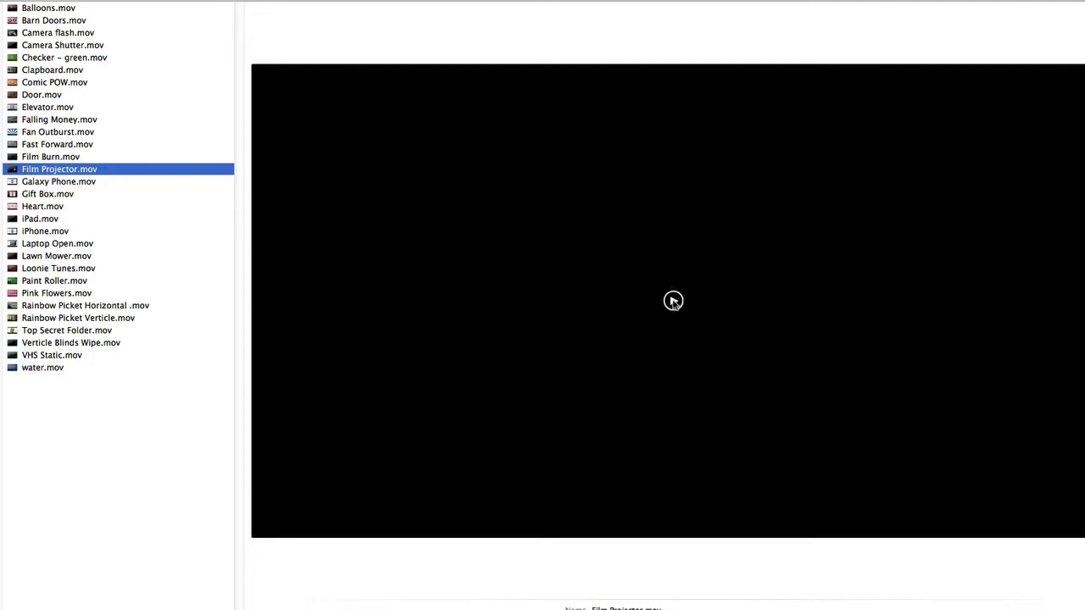
pyautogui.click(673, 301)
pyautogui.click(43, 158)
pyautogui.click(673, 301)
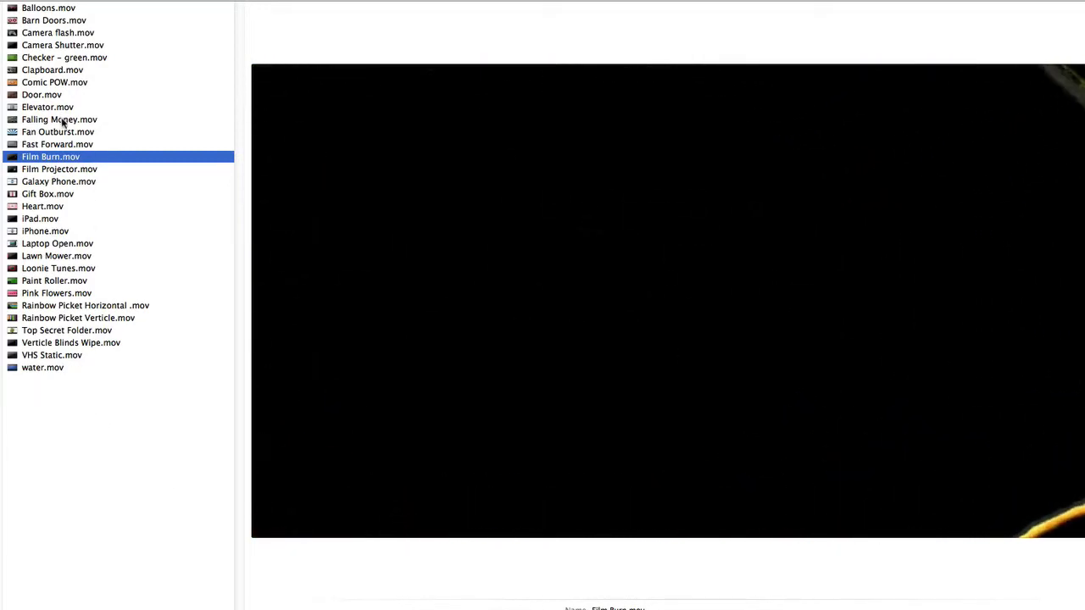
pyautogui.click(80, 119)
pyautogui.click(673, 301)
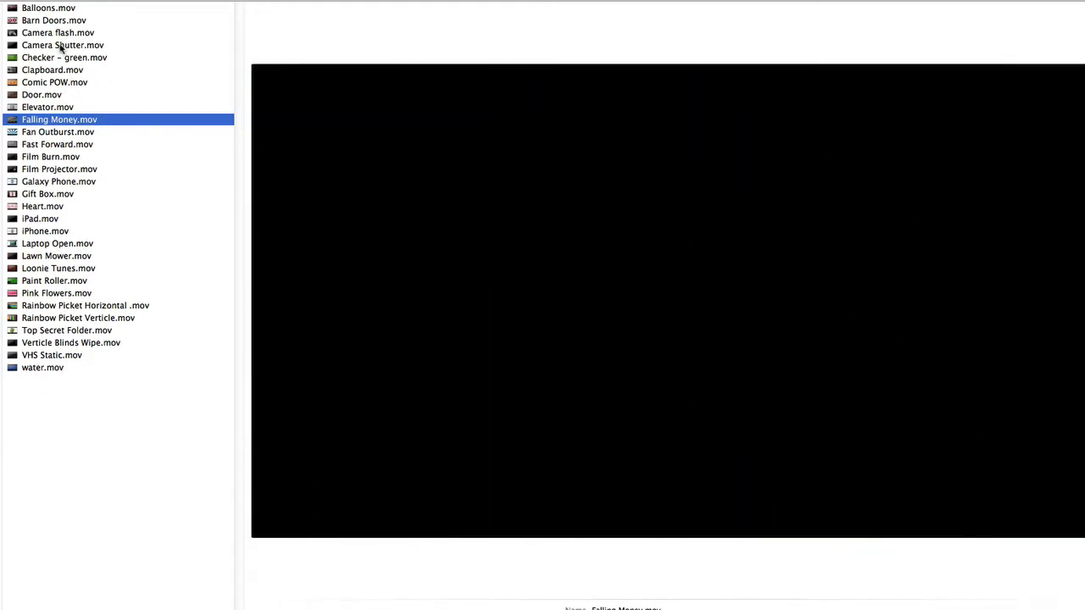
# Preview the Camera Shutter.mov, Balloons.mov, Camera flash.mov and iPhone.mov transitions.
pyautogui.click(61, 44)
pyautogui.click(673, 300)
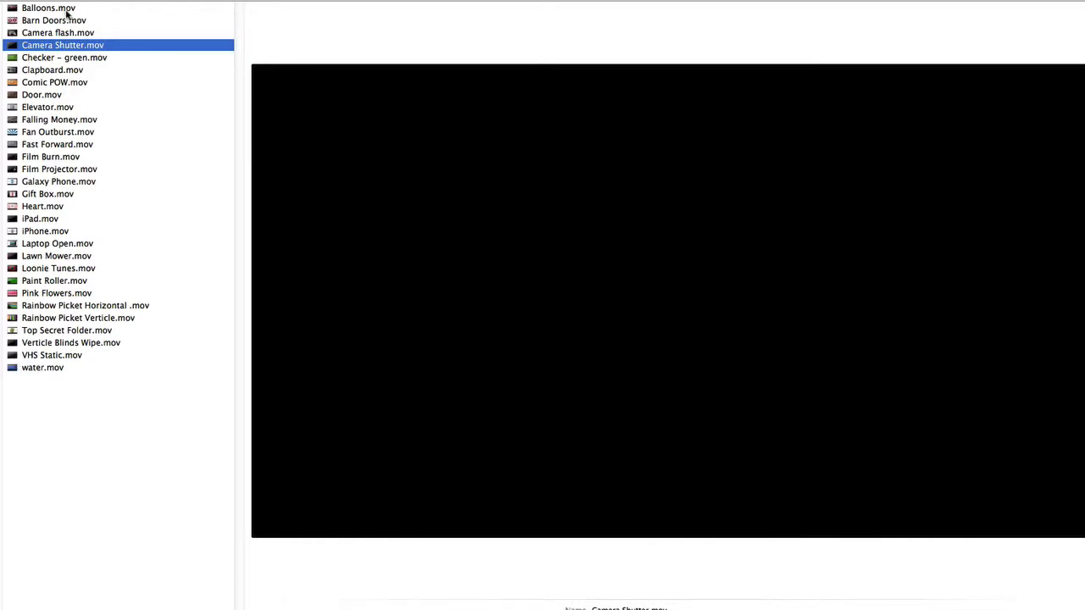
pyautogui.click(67, 9)
pyautogui.click(669, 301)
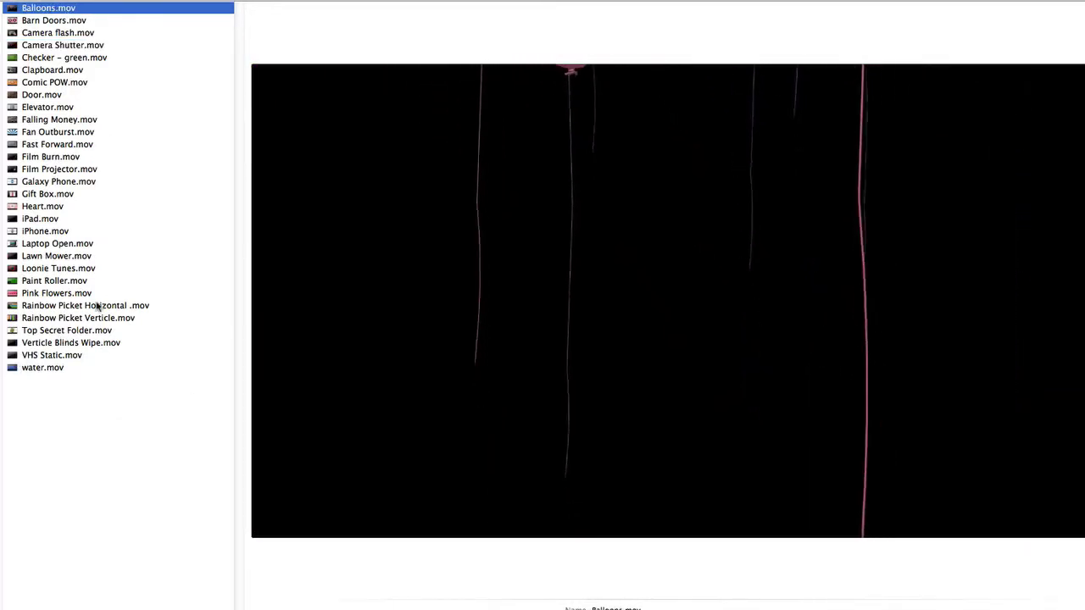
pyautogui.click(66, 33)
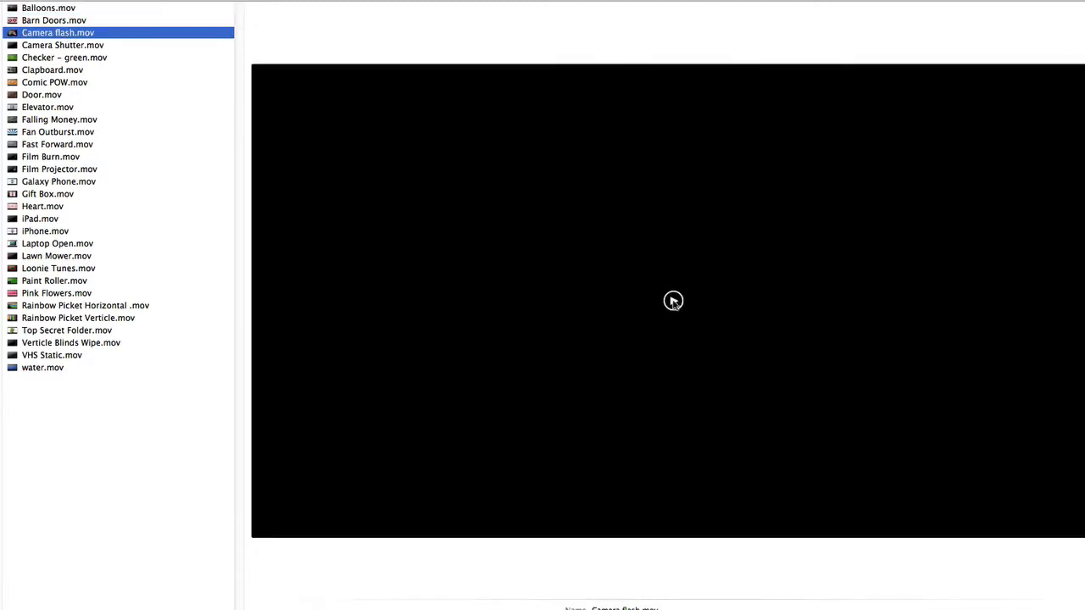
pyautogui.click(673, 301)
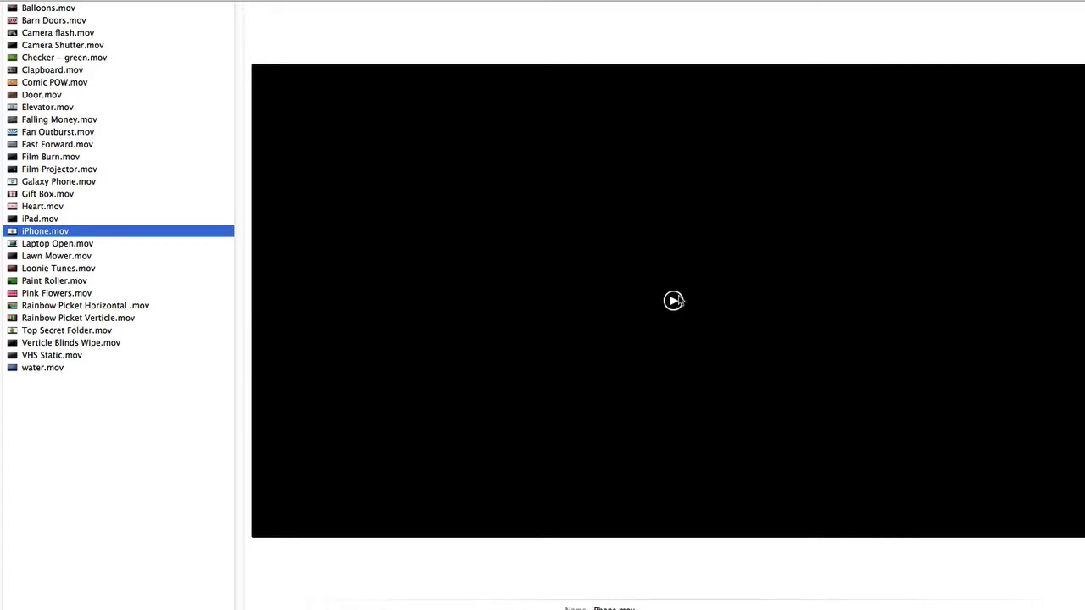
pyautogui.click(675, 301)
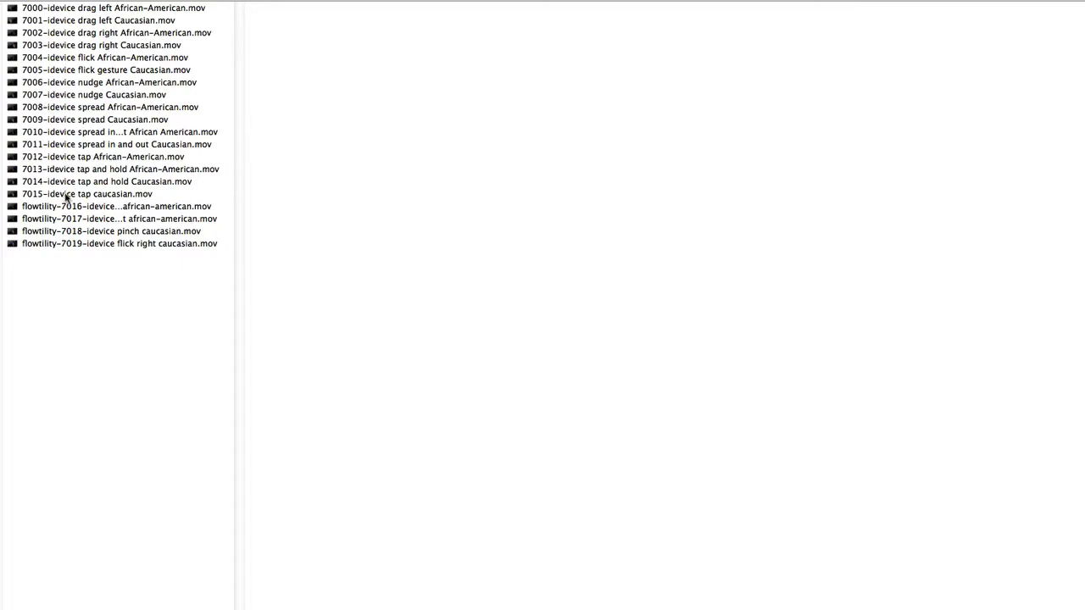
# Preview the 7015-idevice tap caucasian.mov clip and the flowtility-7016 idevice pinch clip in the idevice gestures folder.
pyautogui.click(66, 196)
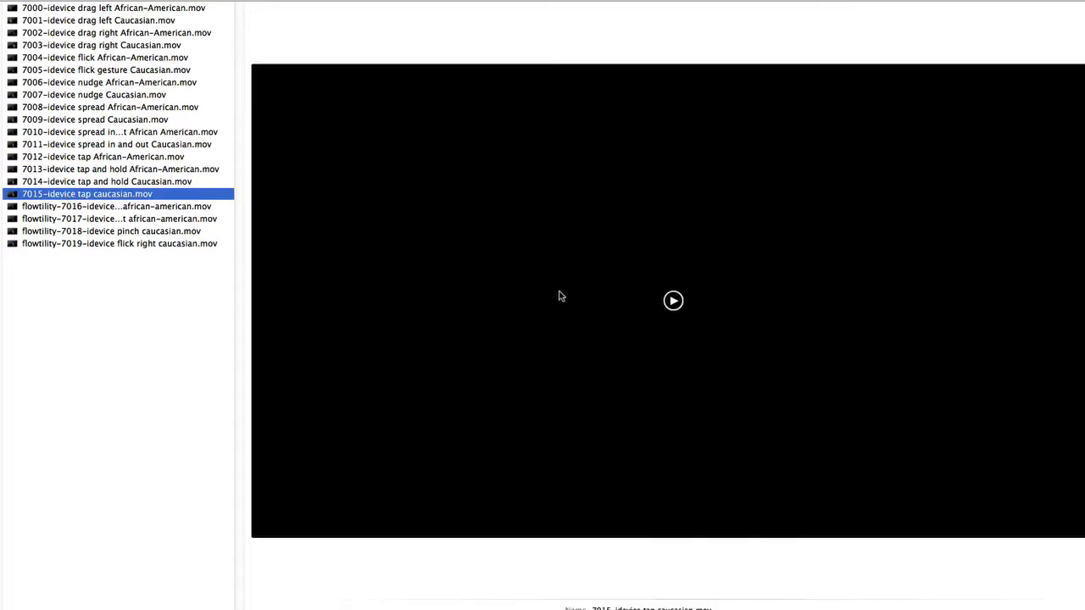
pyautogui.click(675, 301)
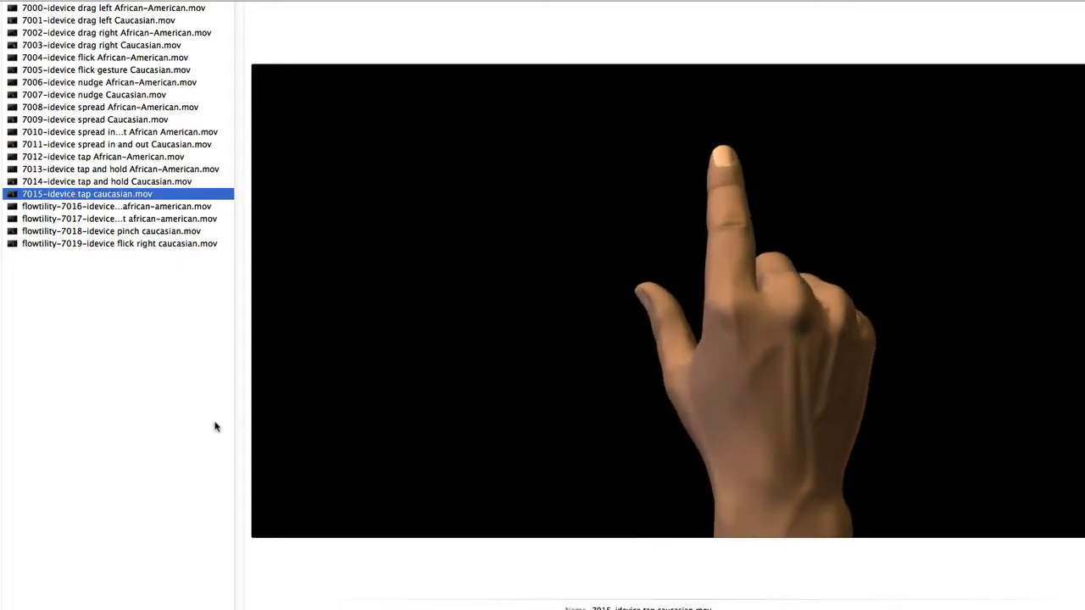
pyautogui.click(136, 208)
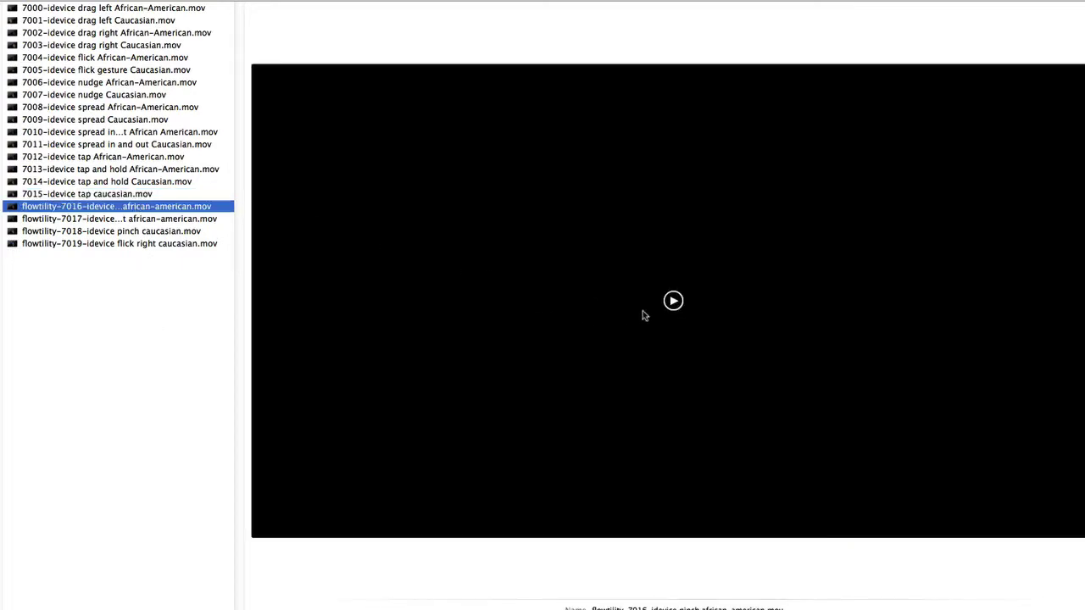
pyautogui.click(673, 300)
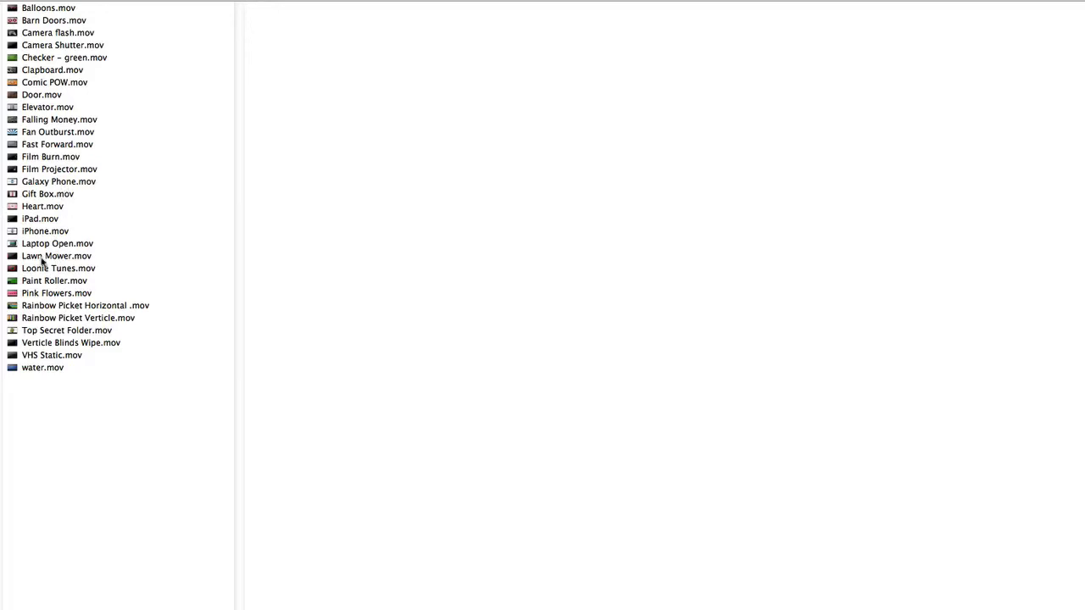
# Preview Rainbow Picket Horizontal .mov, and import Film Projector.mov from pro-transitions-pak into the media library.
pyautogui.click(51, 308)
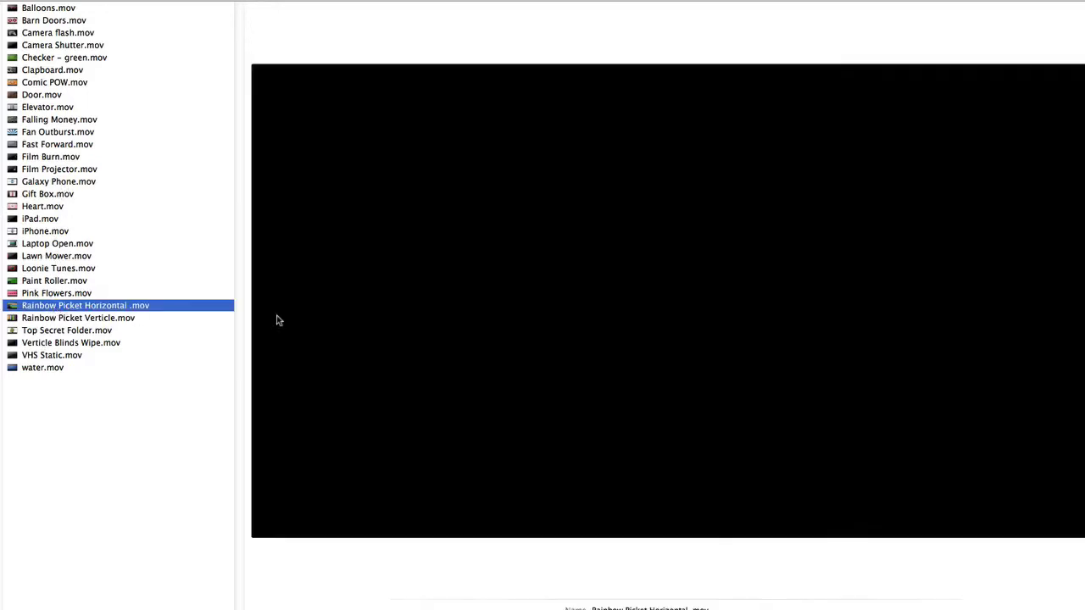
pyautogui.click(672, 303)
pyautogui.click(47, 172)
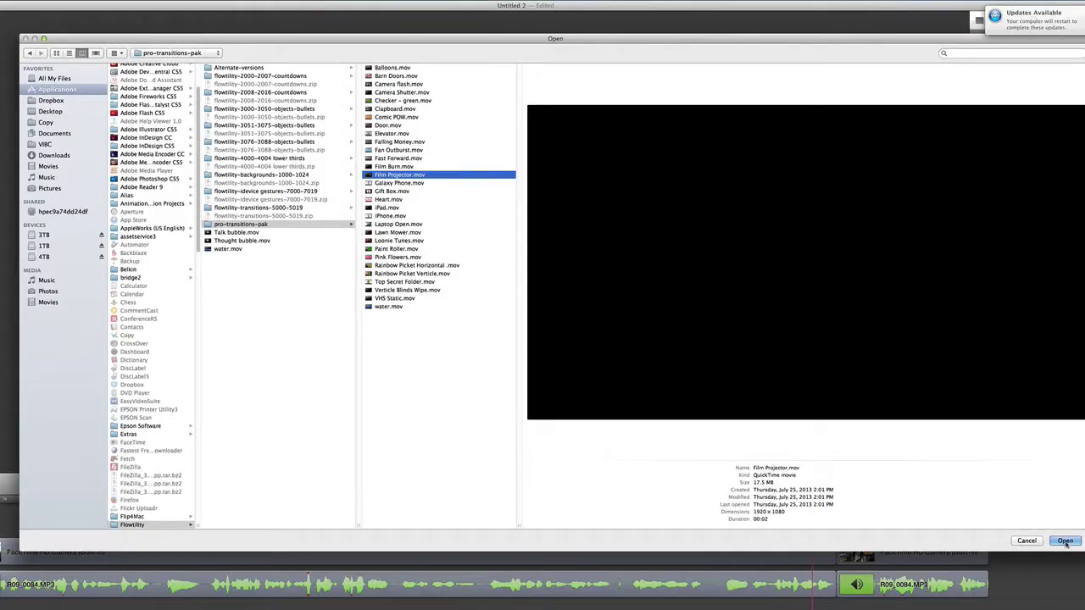
pyautogui.click(1066, 543)
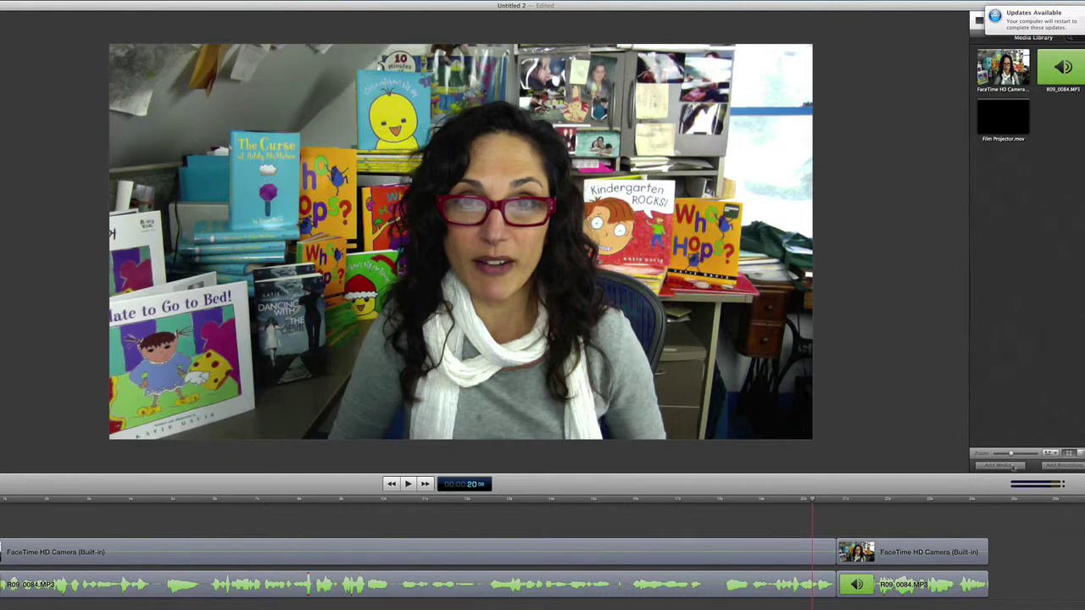
# Search this Mac for files named "projector" and import the Film Projector MP3 sound effect into the media library.
pyautogui.click(1002, 466)
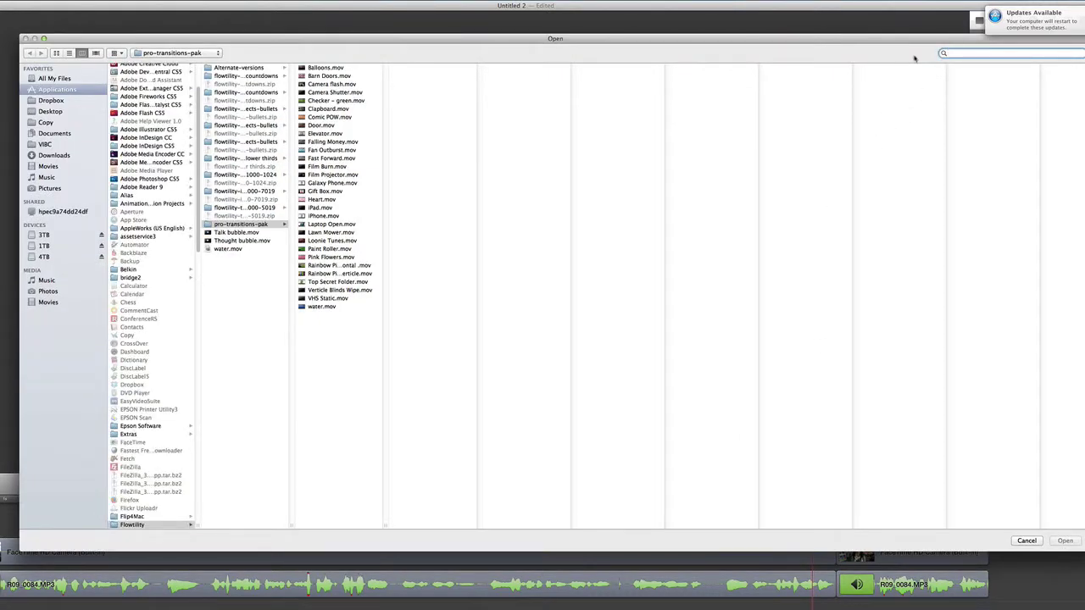
pyautogui.click(967, 54)
pyautogui.write('projecto')
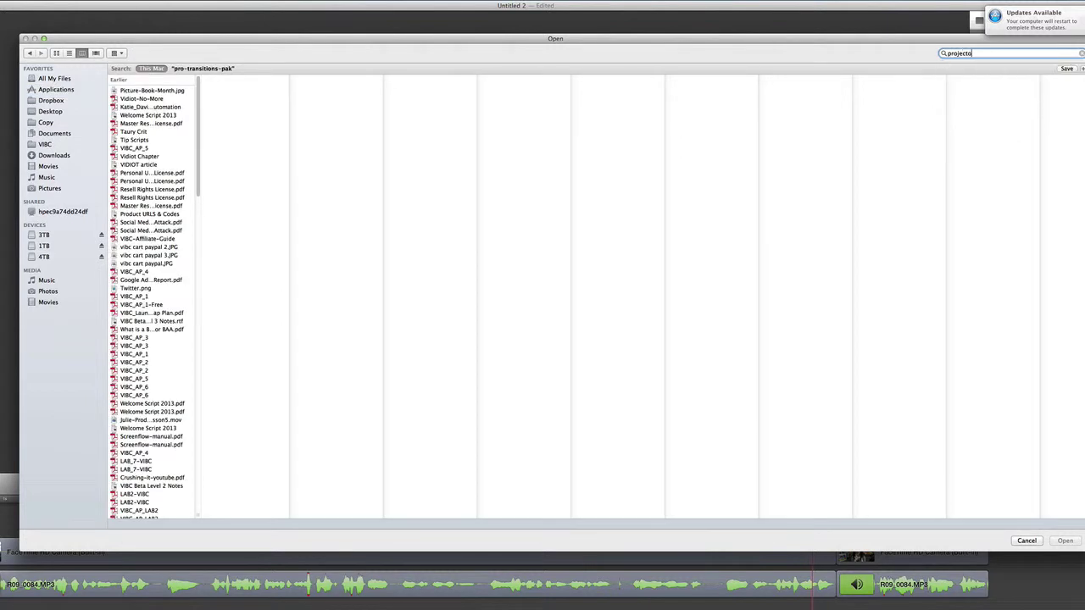
pyautogui.write('r')
pyautogui.click(992, 75)
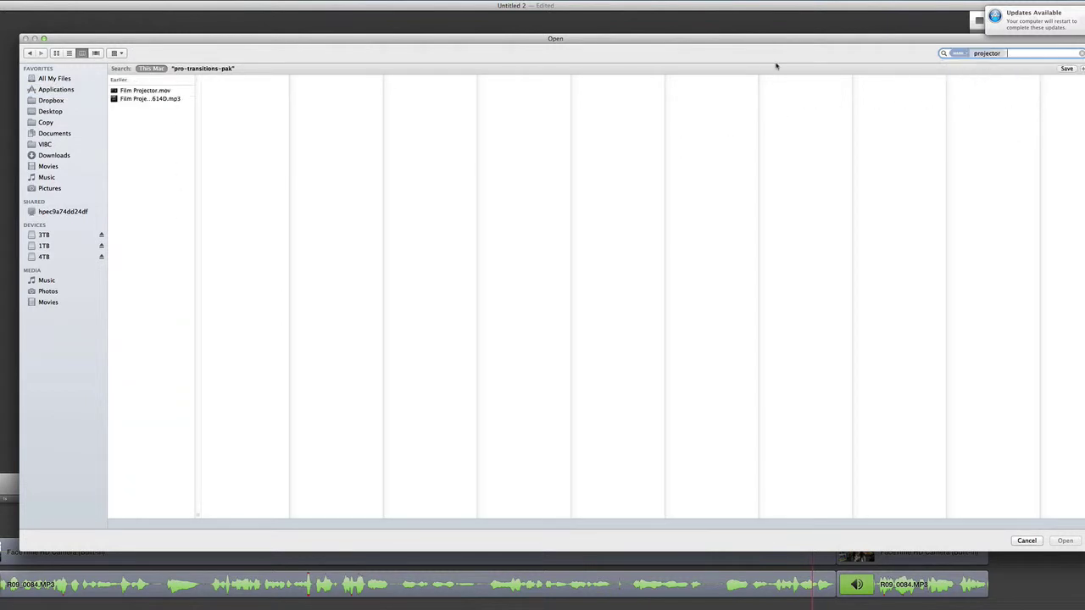
pyautogui.doubleClick(145, 99)
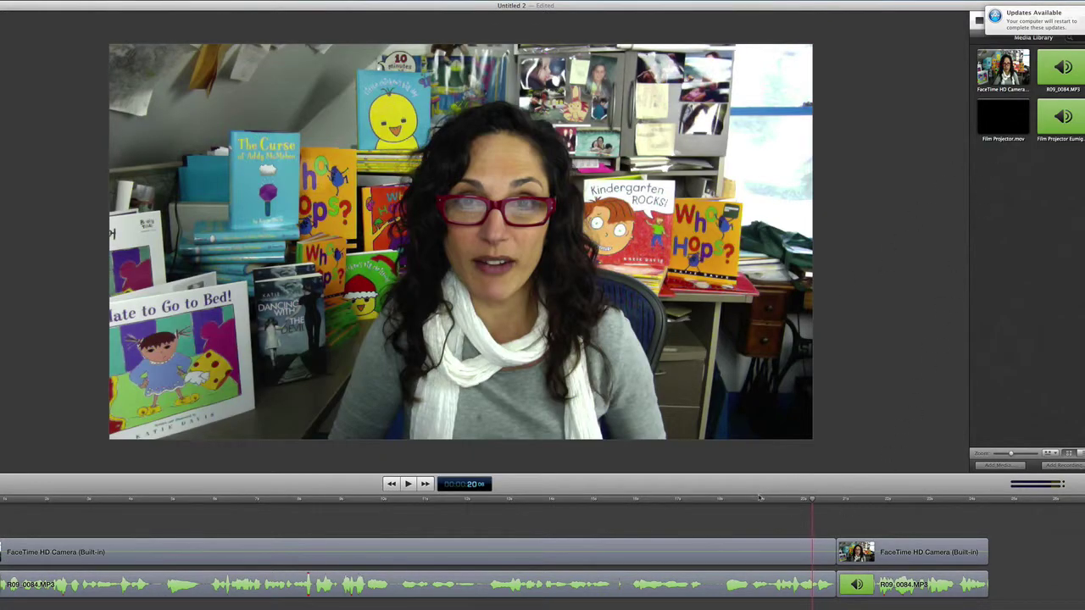
# Place one Film Projector.mov clip above the camera clips so it spans the cut between them, and delete its surplus pieces.
pyautogui.moveTo(759, 494); pyautogui.dragTo(763, 427)
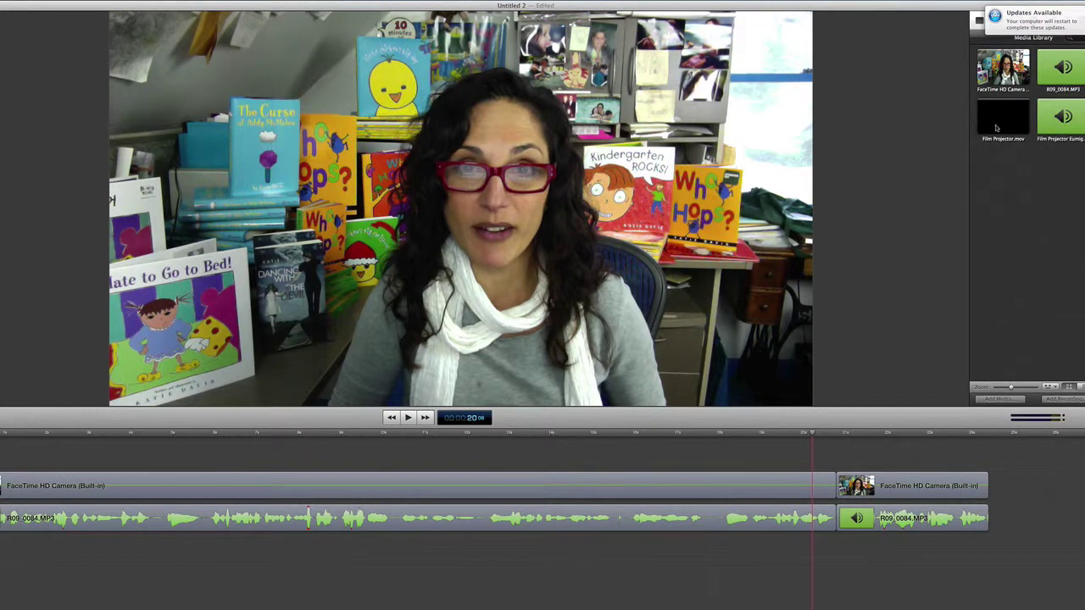
pyautogui.moveTo(997, 121); pyautogui.dragTo(873, 435)
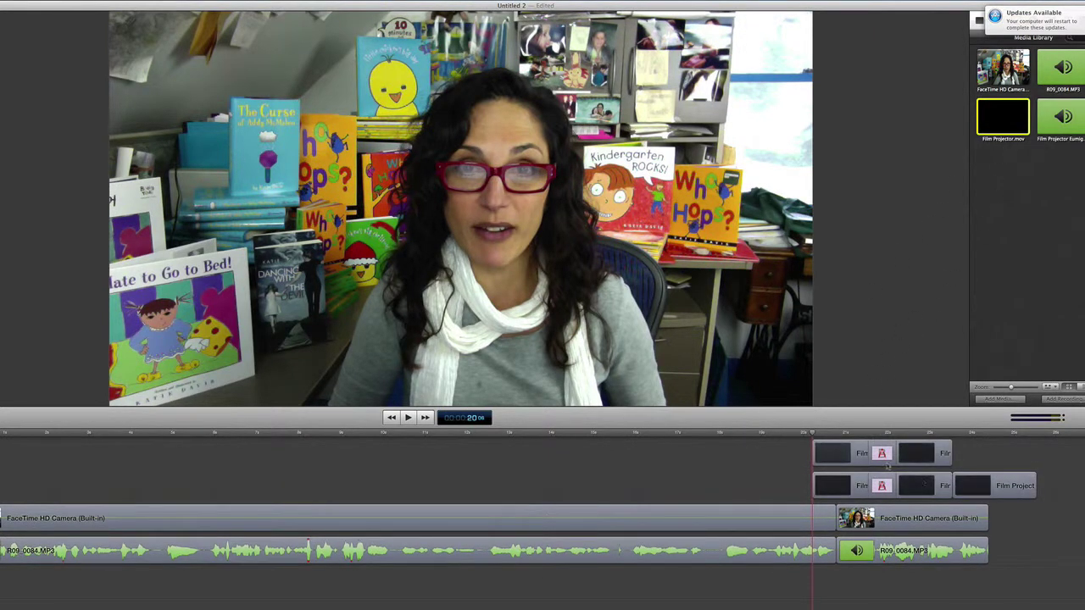
pyautogui.click(1035, 485)
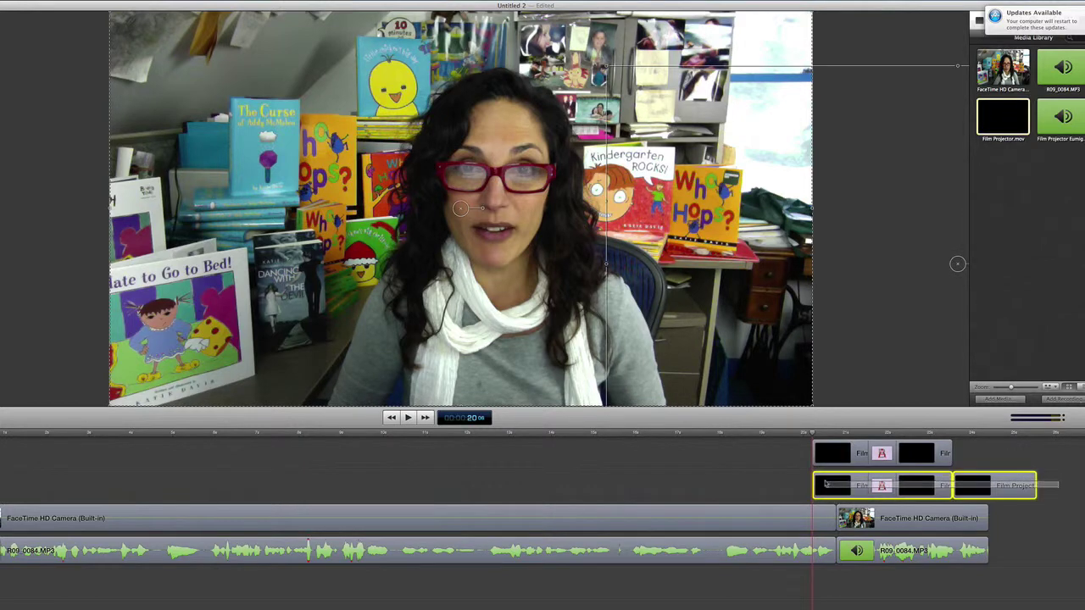
pyautogui.press('Delete')
pyautogui.moveTo(852, 449); pyautogui.dragTo(791, 494)
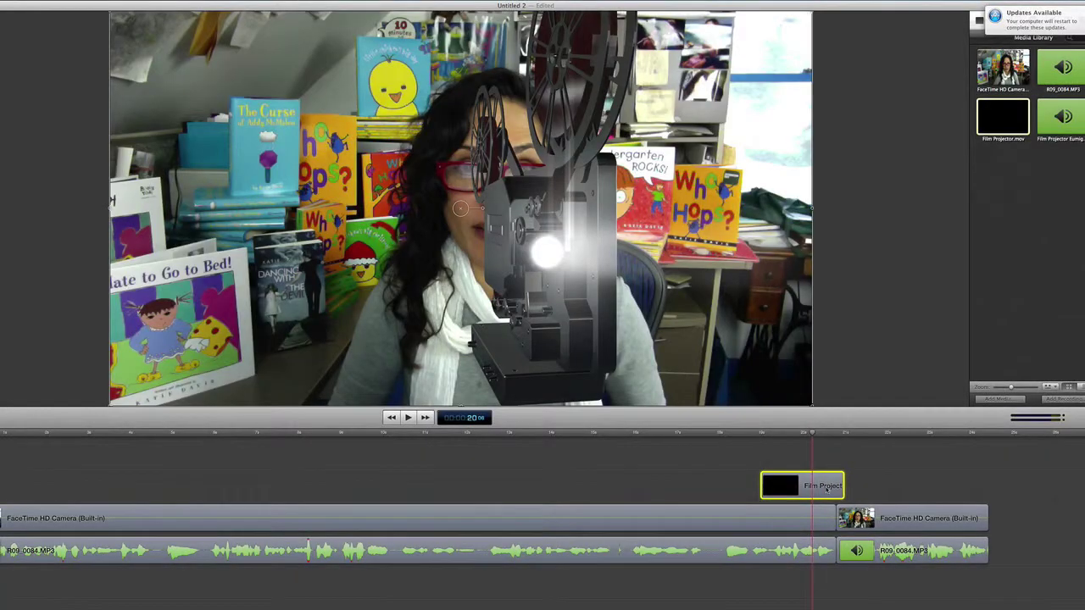
pyautogui.moveTo(814, 484); pyautogui.dragTo(850, 485)
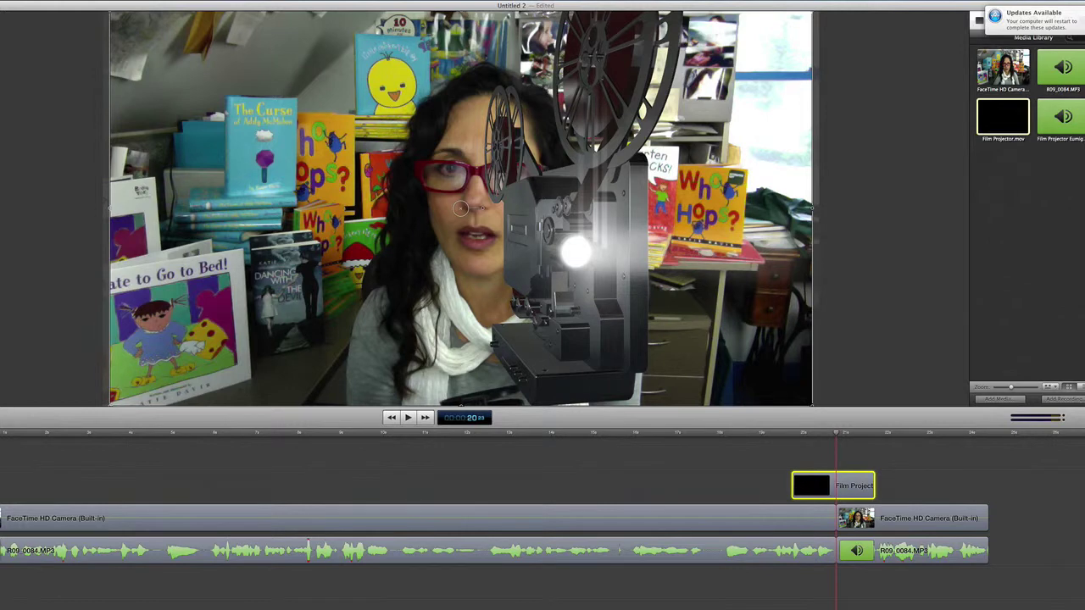
# Split off and remove the silent start of the second camera clip and its audio, and close the gap to the first clip.
pyautogui.press('super+equal')
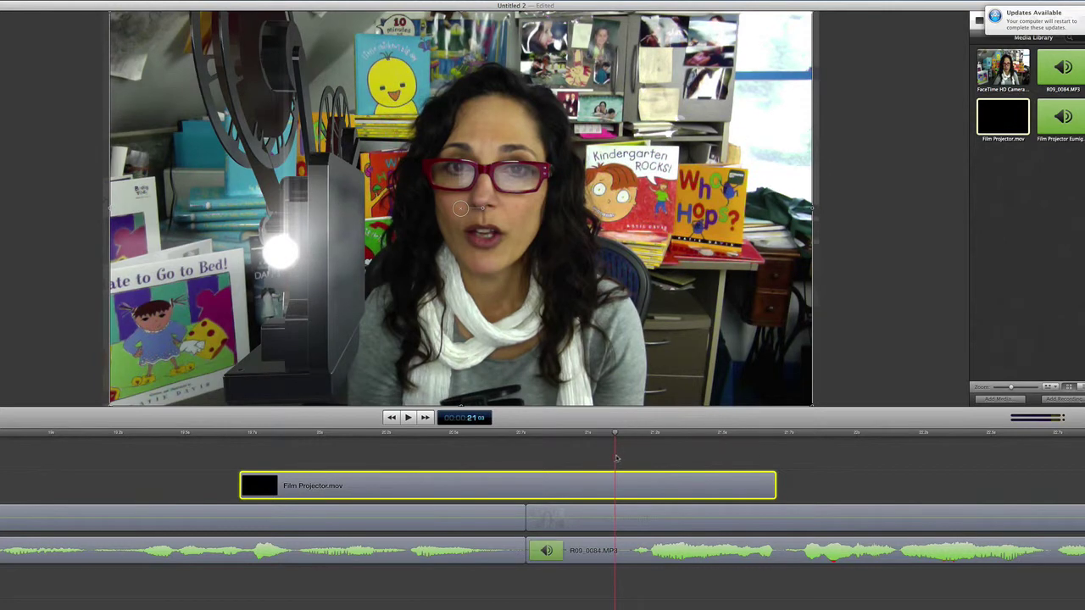
pyautogui.click(850, 524)
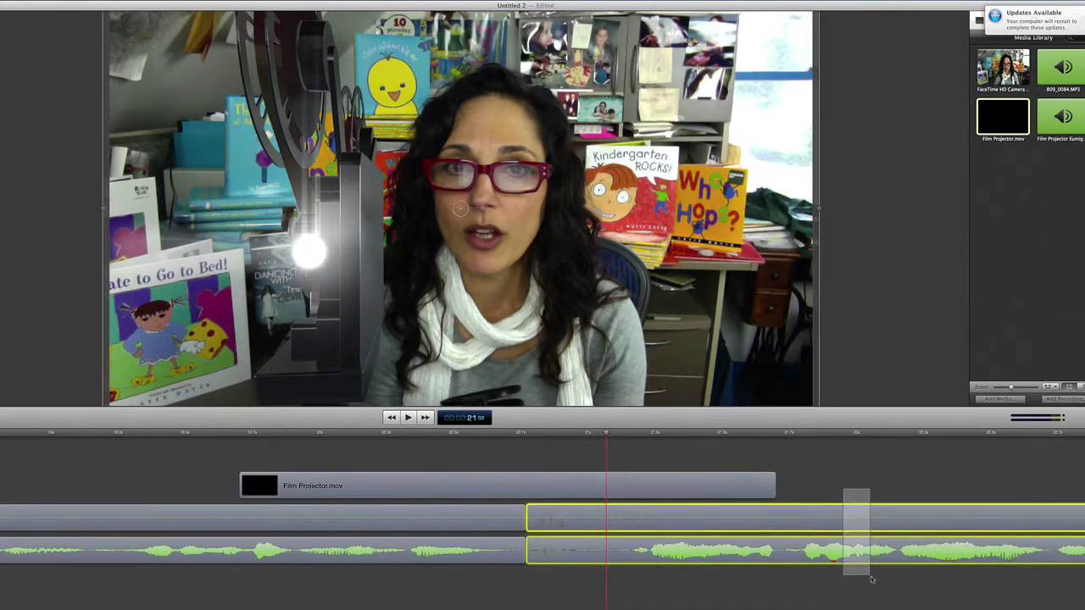
pyautogui.hotkey('alt', '/')
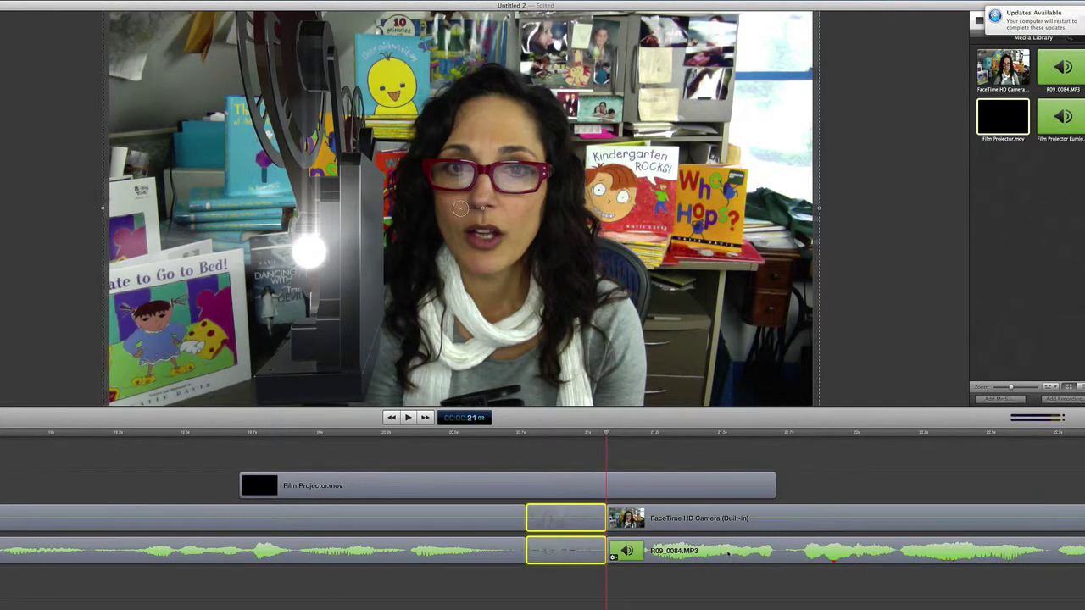
pyautogui.press('super+z')
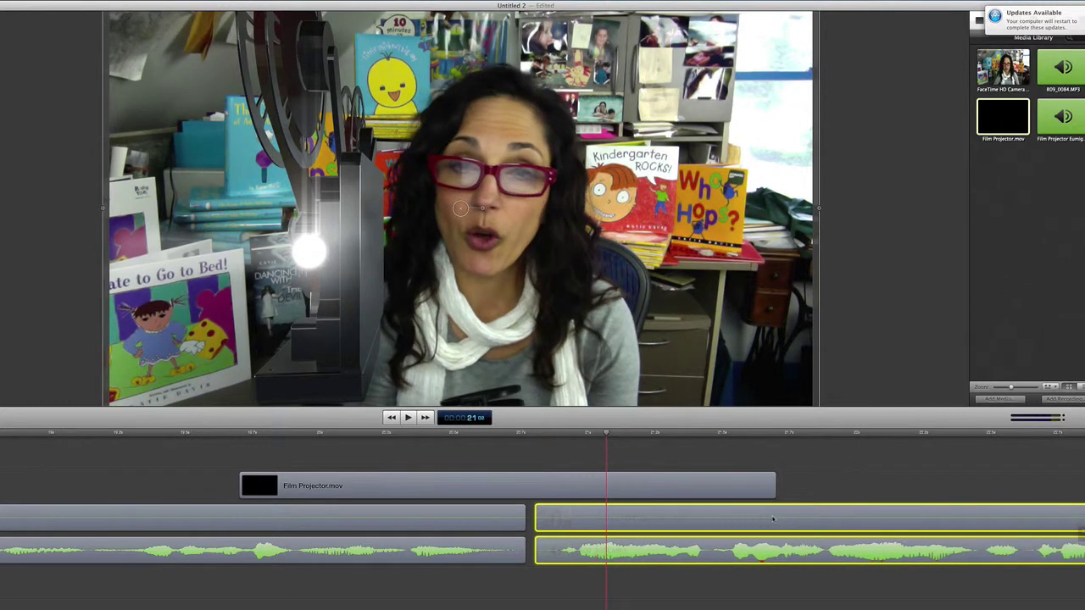
# Shift Film Projector.mov slightly earlier so its full-white frame falls exactly on the cut.
pyautogui.click(520, 434)
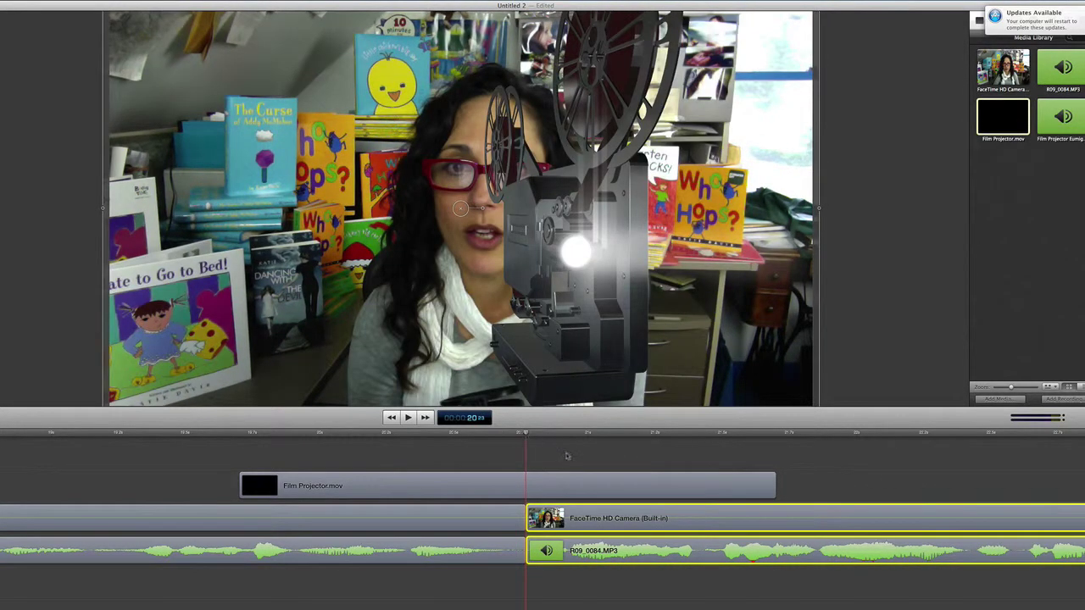
pyautogui.click(570, 480)
pyautogui.moveTo(601, 485); pyautogui.dragTo(564, 490)
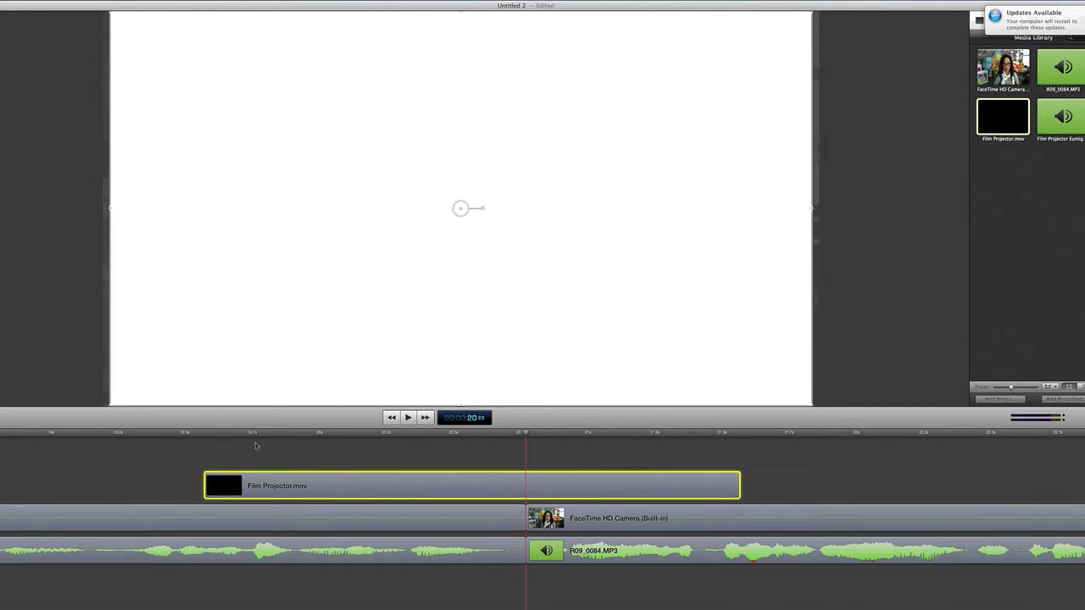
# Play back the projector transition across the cut, first from just before it and again from about 14 seconds.
pyautogui.click(114, 433)
pyautogui.press('space')
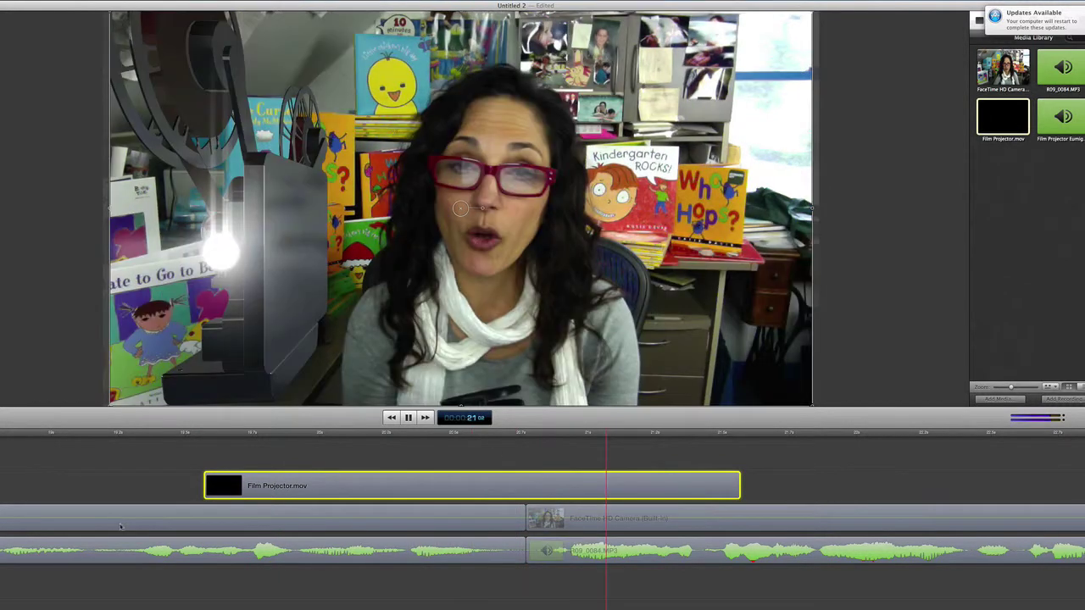
pyautogui.press('space')
pyautogui.click(51, 434)
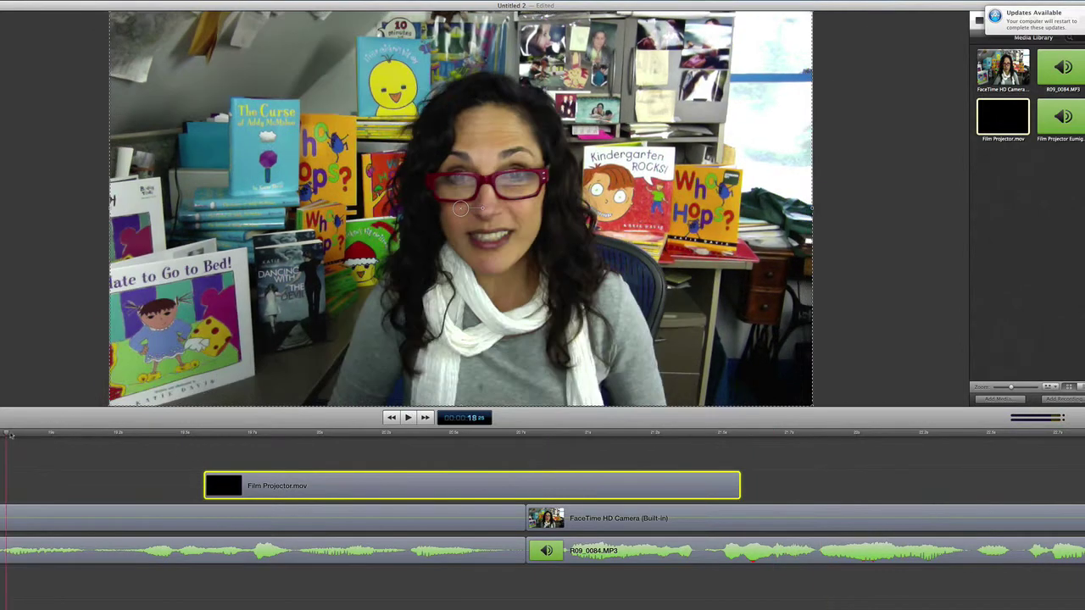
pyautogui.press('space')
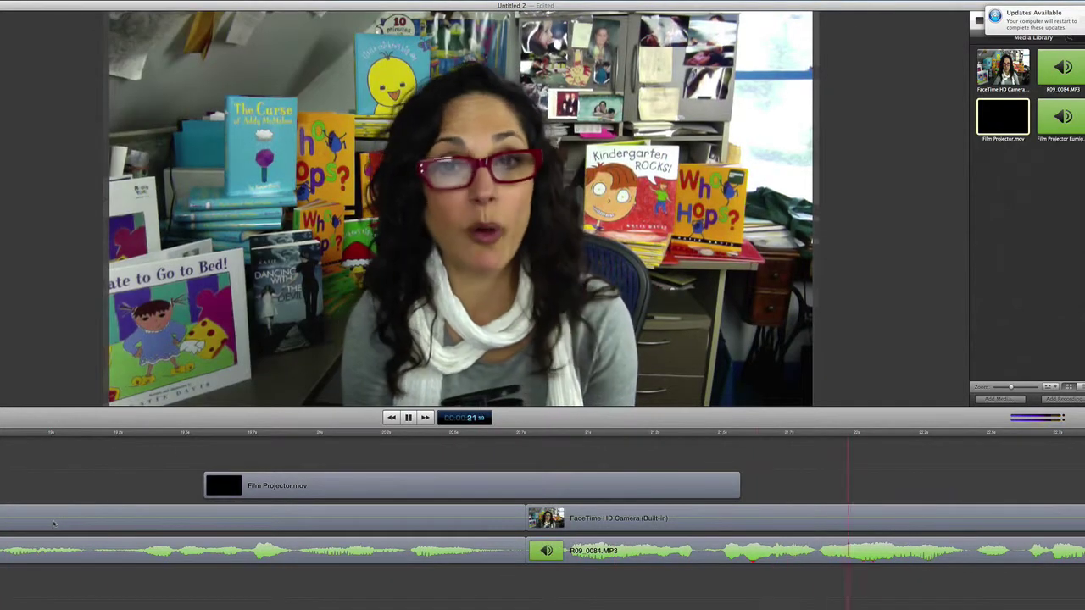
pyautogui.press('space')
pyautogui.press('super+minus')
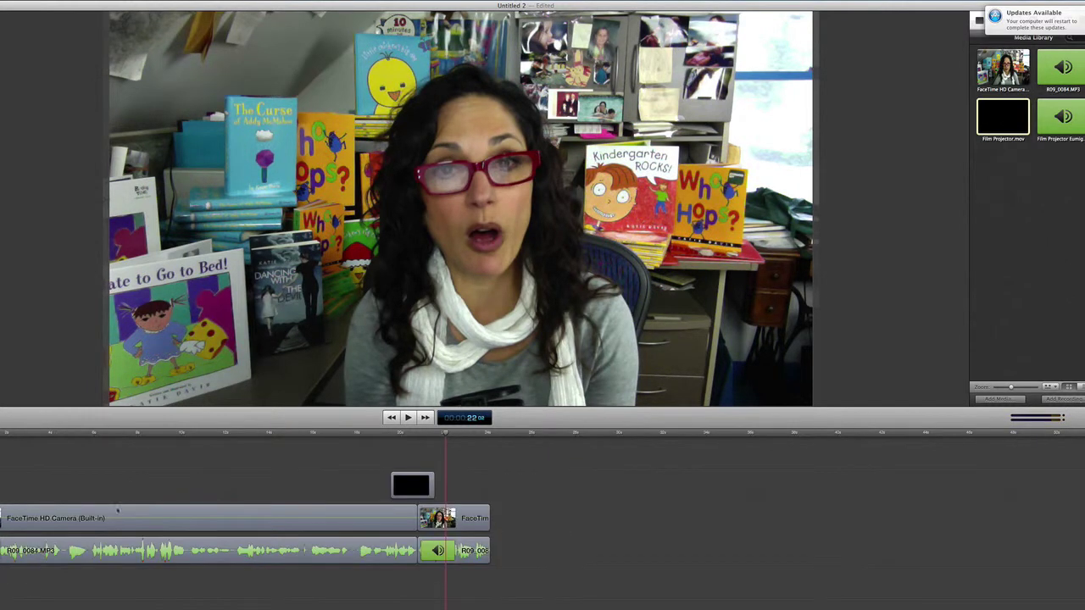
pyautogui.click(125, 478)
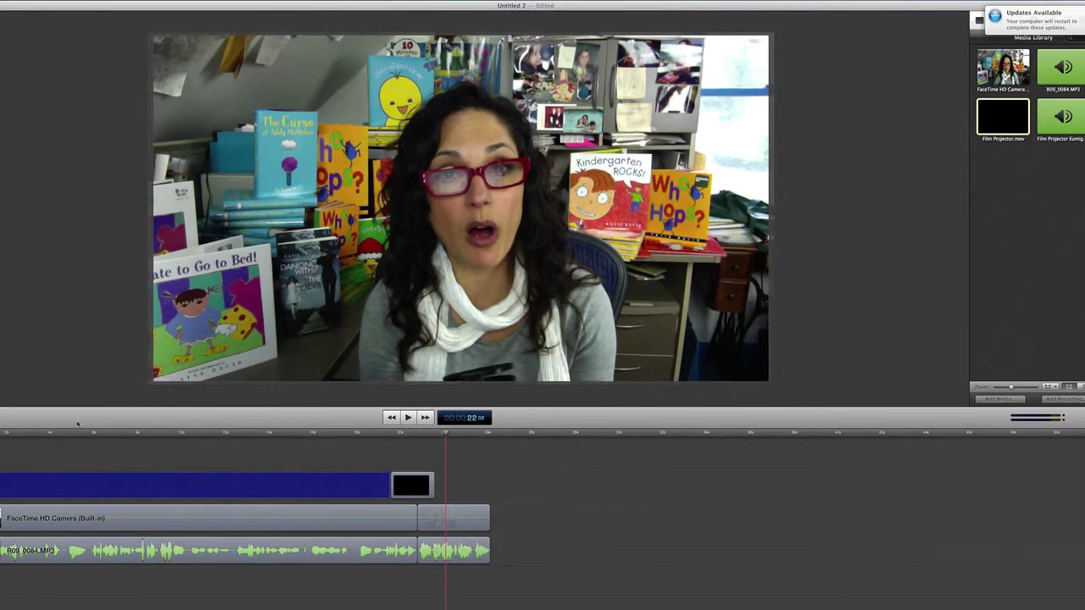
pyautogui.click(338, 434)
pyautogui.click(290, 550)
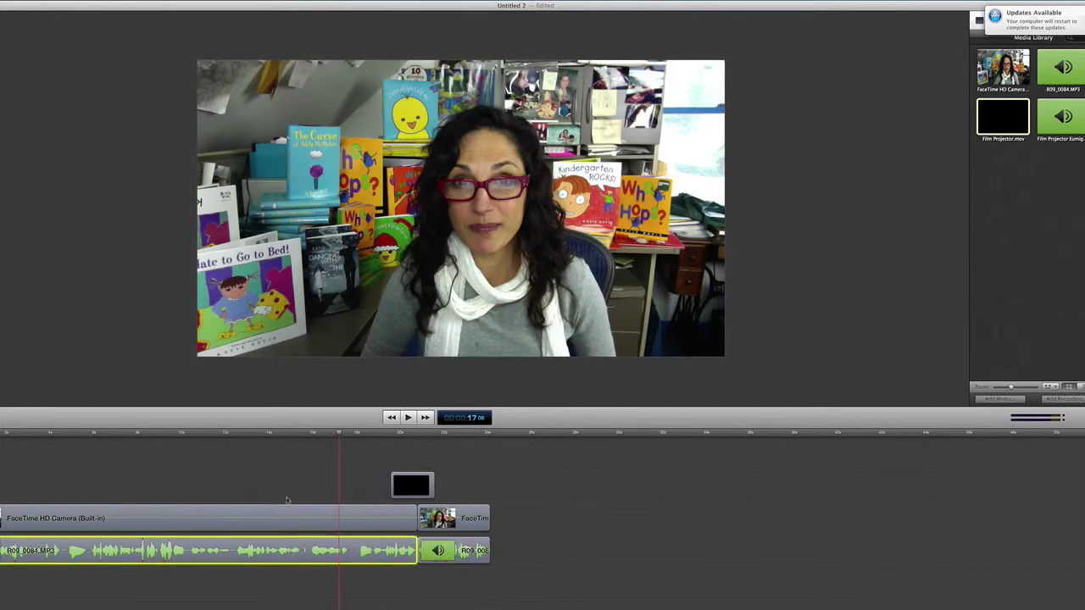
pyautogui.click(285, 434)
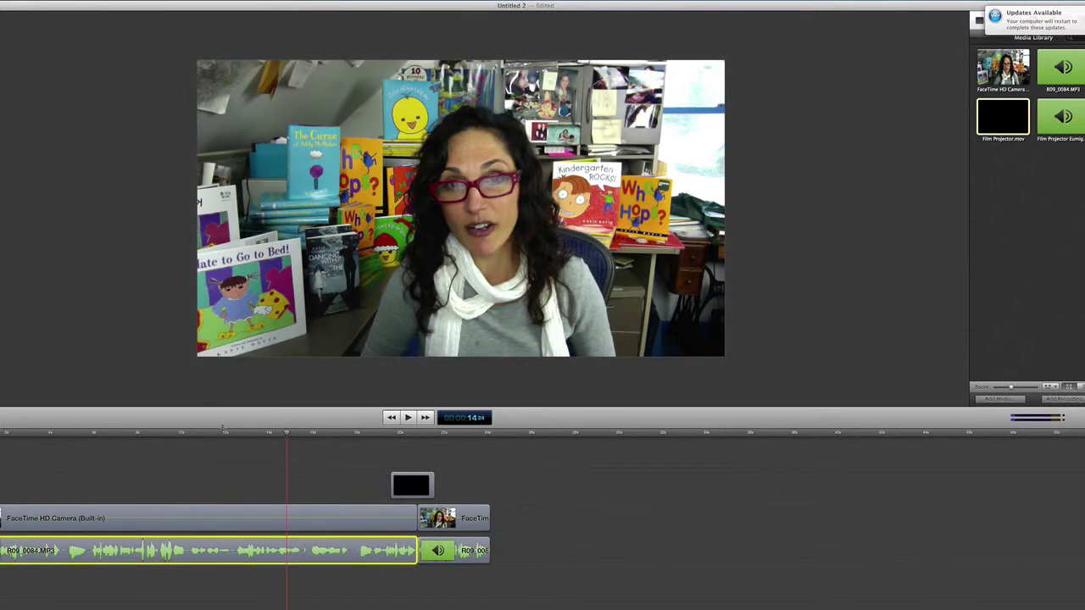
pyautogui.press('space')
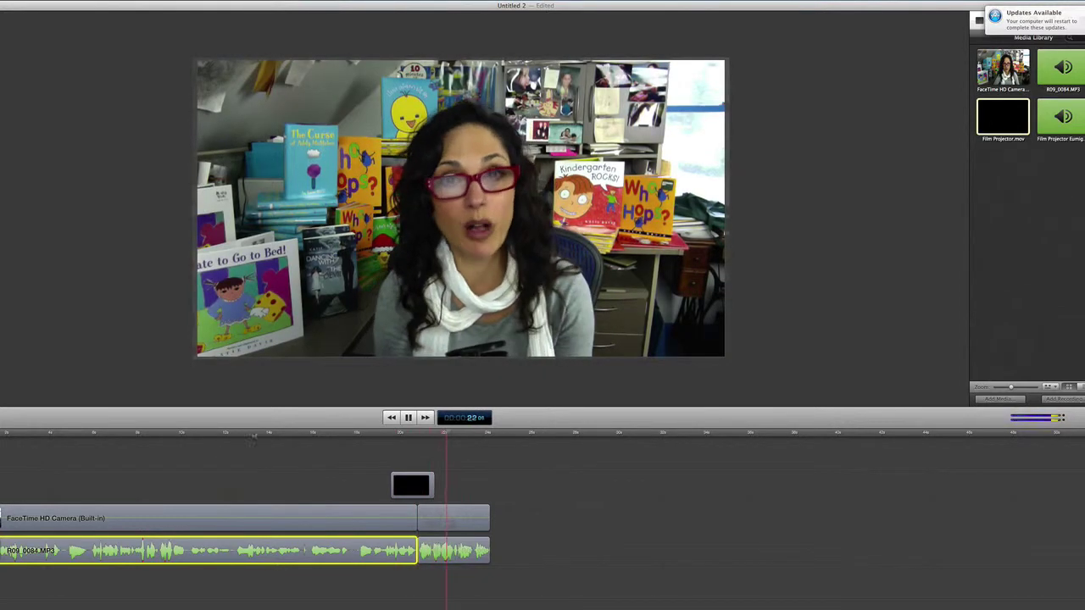
pyautogui.press('space')
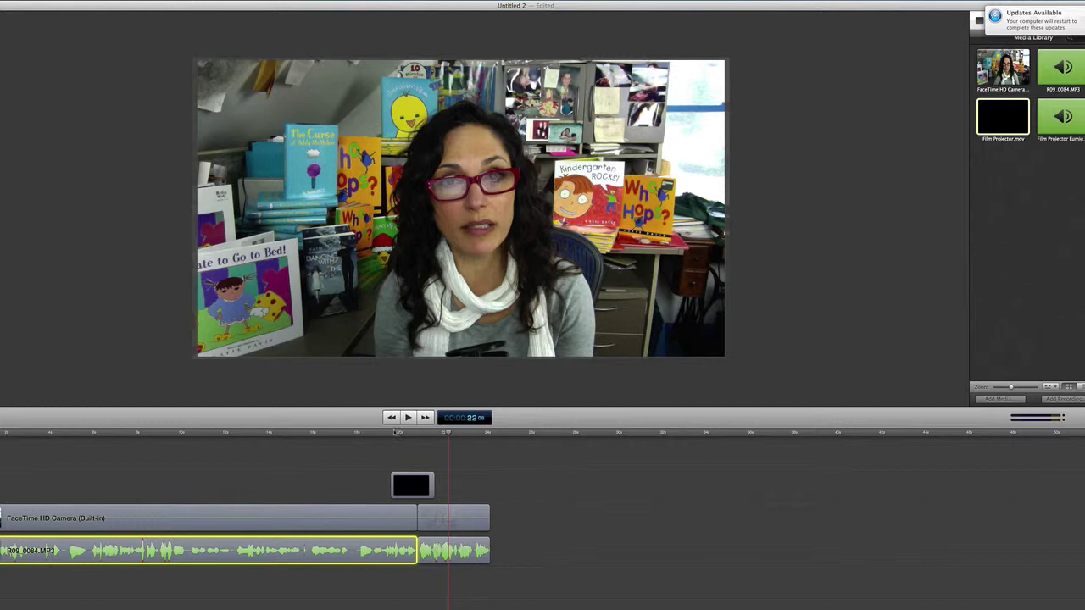
# Add the Film Projector Eumig 614D.mp3 sound on a track above the projector transition and play it across the cut.
pyautogui.click(395, 433)
pyautogui.moveTo(1056, 120); pyautogui.dragTo(227, 454)
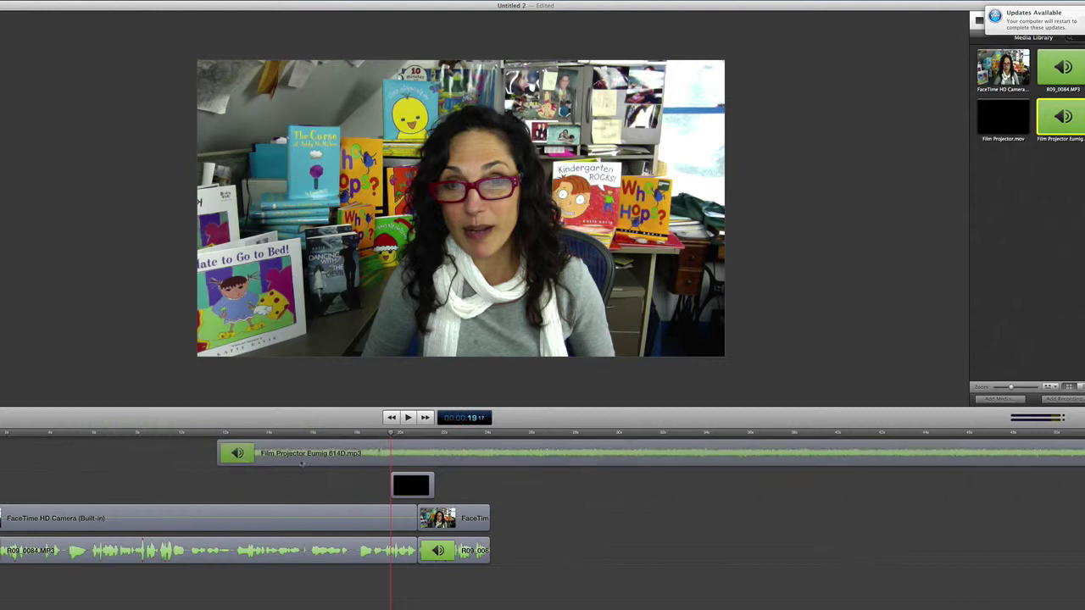
pyautogui.press('space')
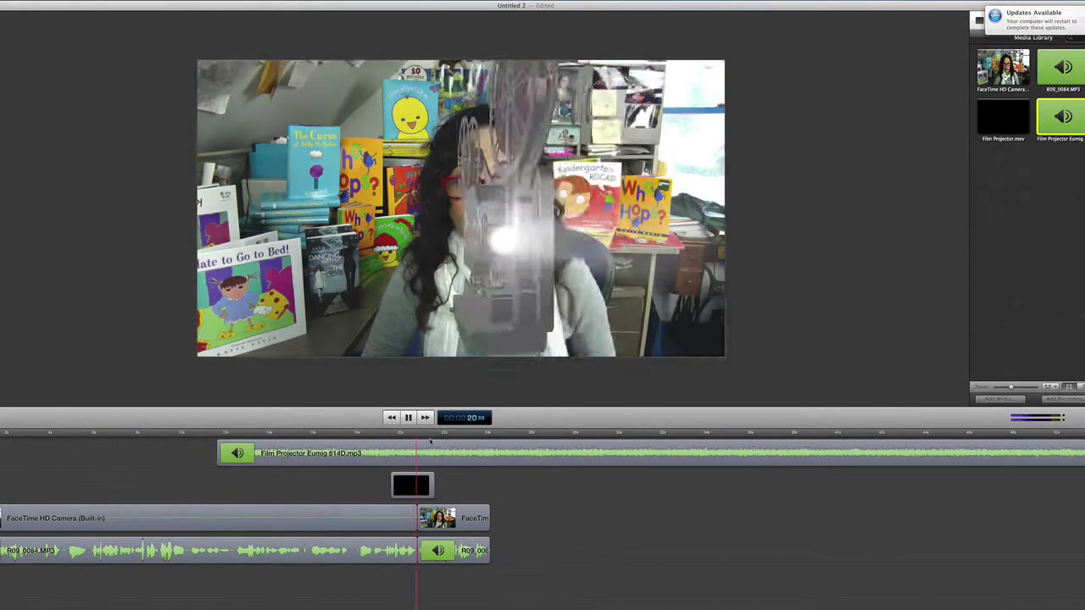
pyautogui.press('space')
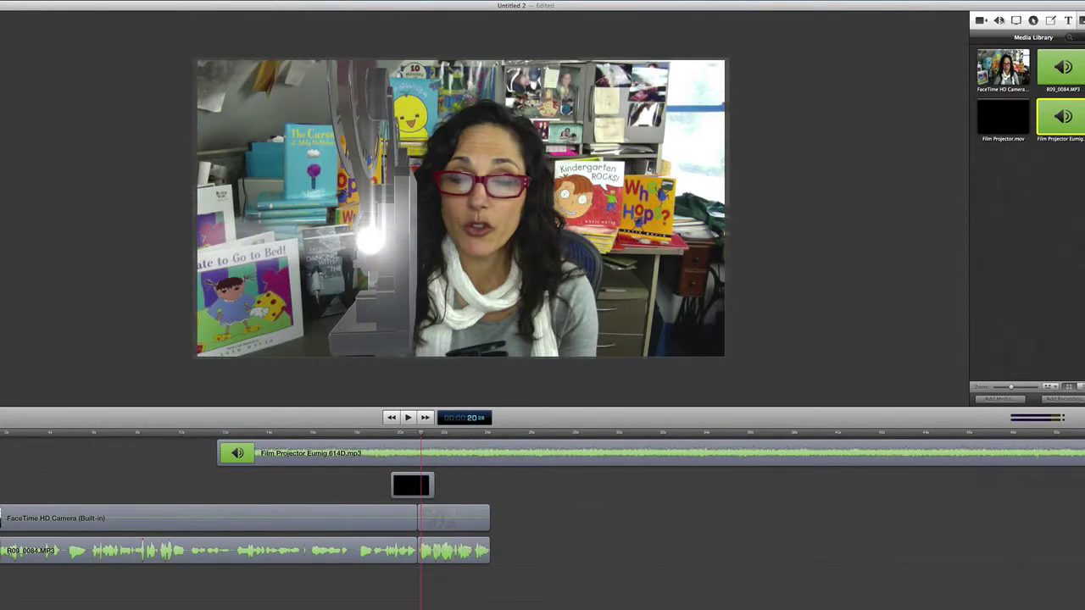
# Set the projector sound's volume to 53% and trim both its ends to match the Film Projector.mov clip.
pyautogui.click(999, 22)
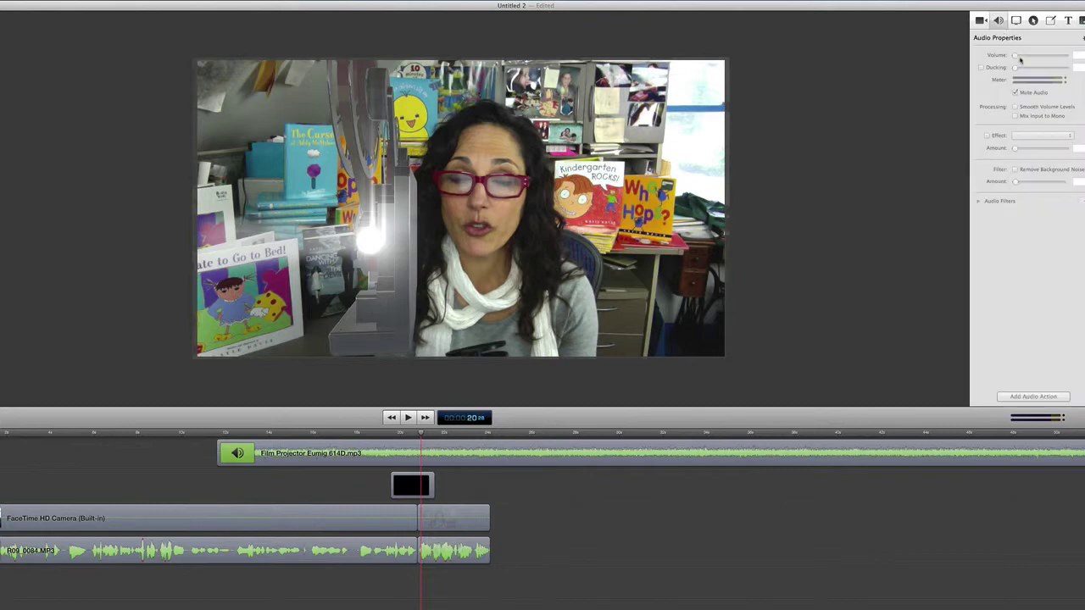
pyautogui.click(467, 454)
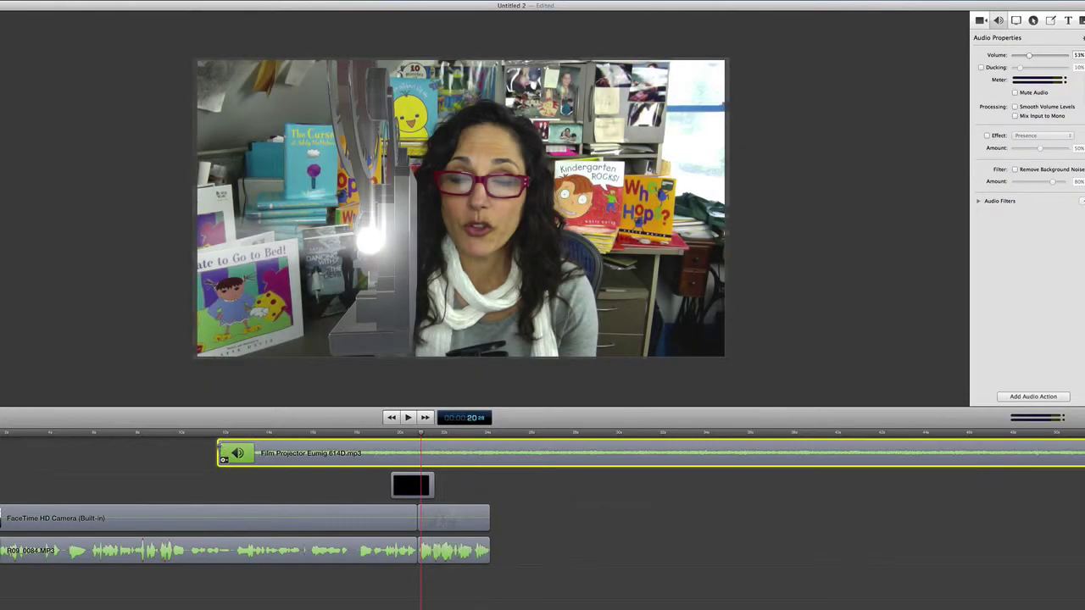
pyautogui.moveTo(219, 455); pyautogui.dragTo(391, 455)
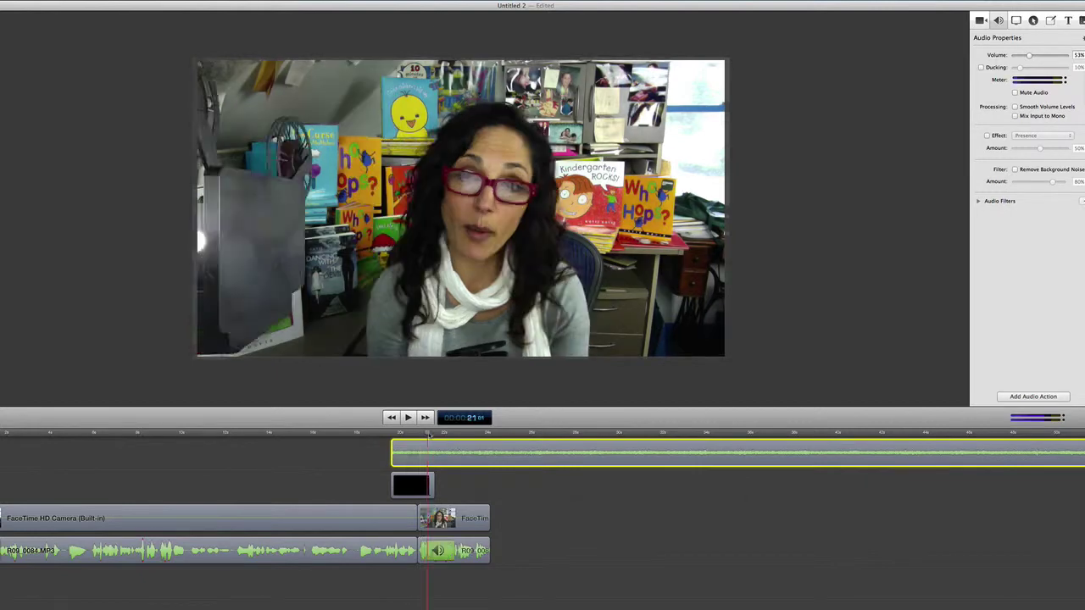
pyautogui.press('t')
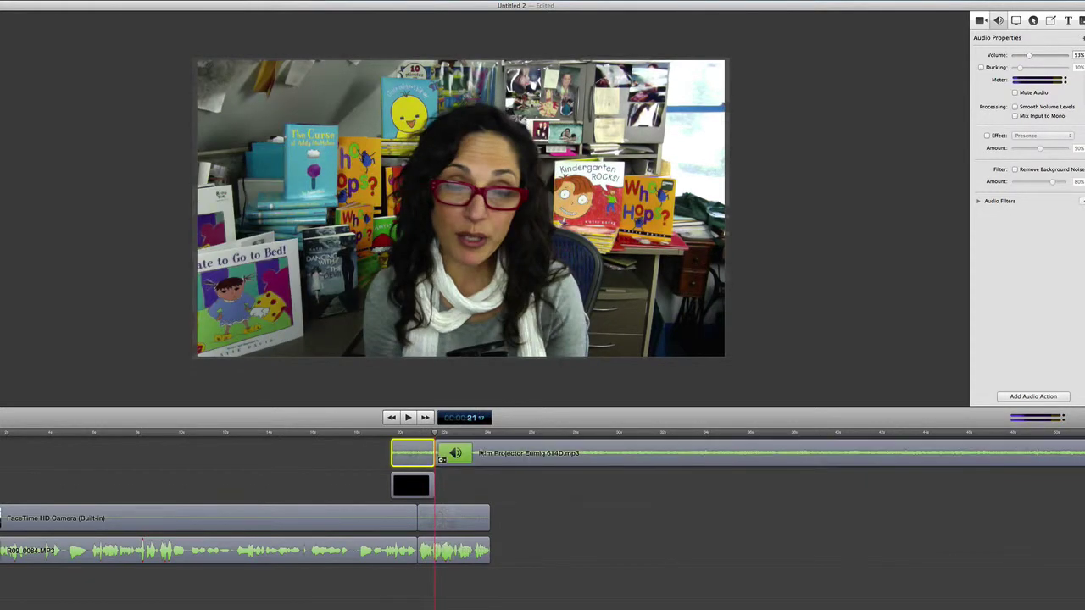
pyautogui.press('Delete')
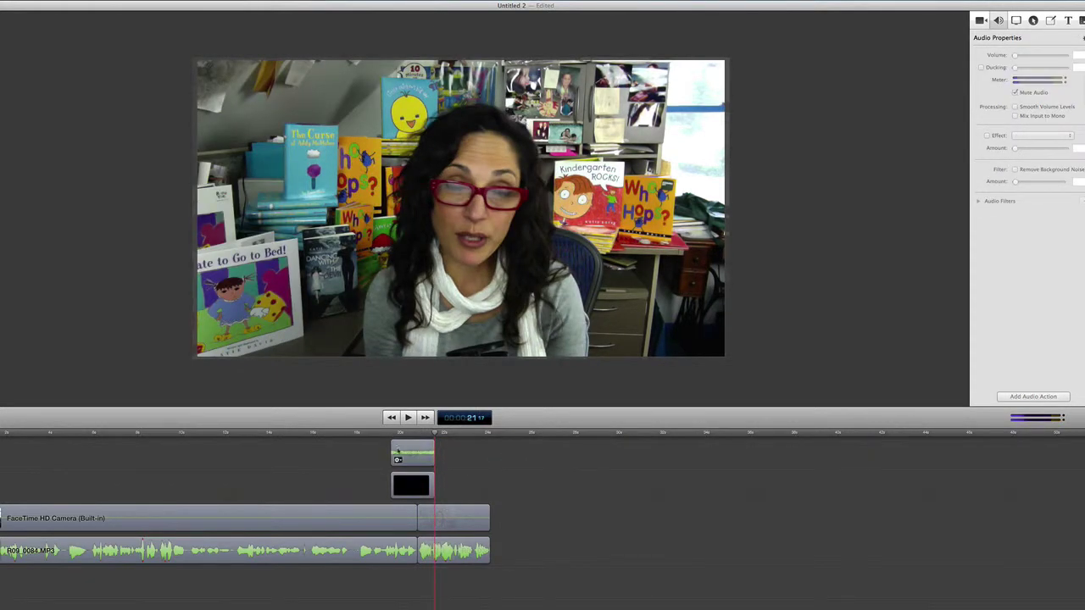
# Add an audio action at the start of the projector sound that fades it in from volume 0, and play the result.
pyautogui.click(416, 446)
pyautogui.press('space')
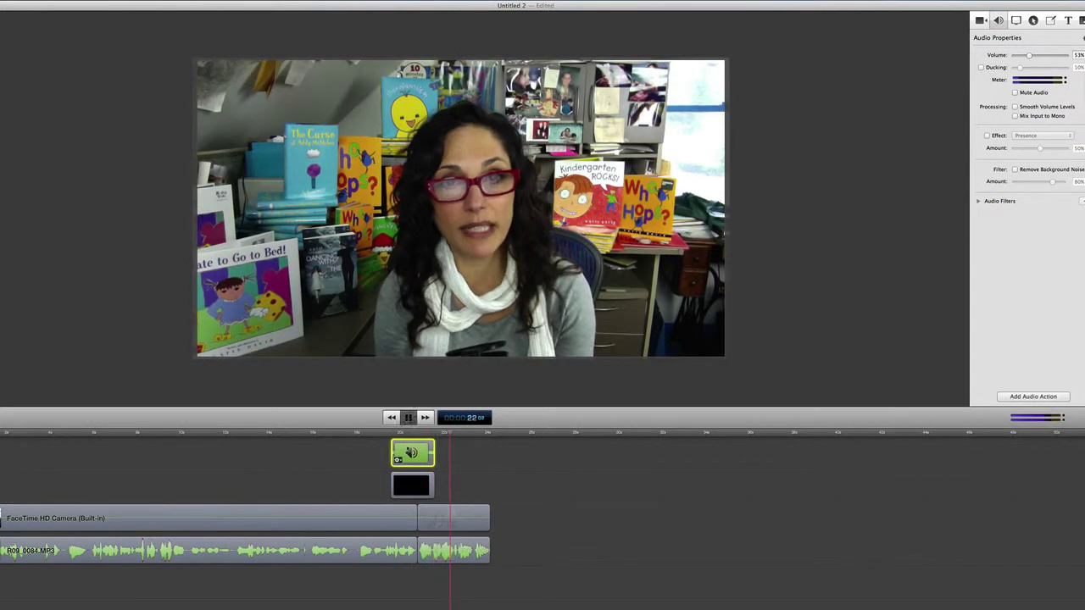
pyautogui.press('space')
pyautogui.click(392, 434)
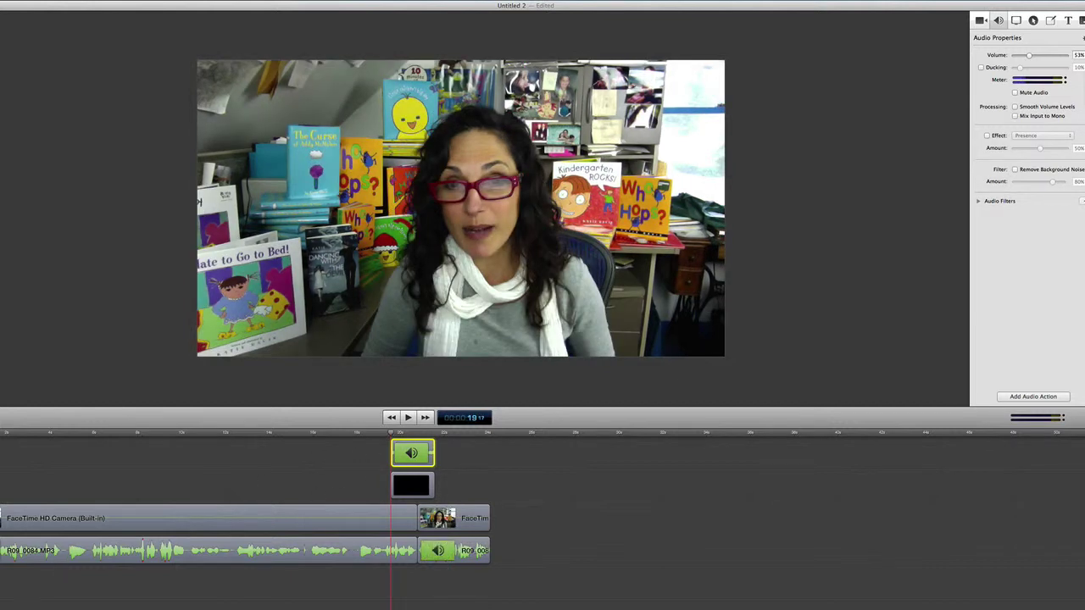
pyautogui.scroll(5, 342, 486)
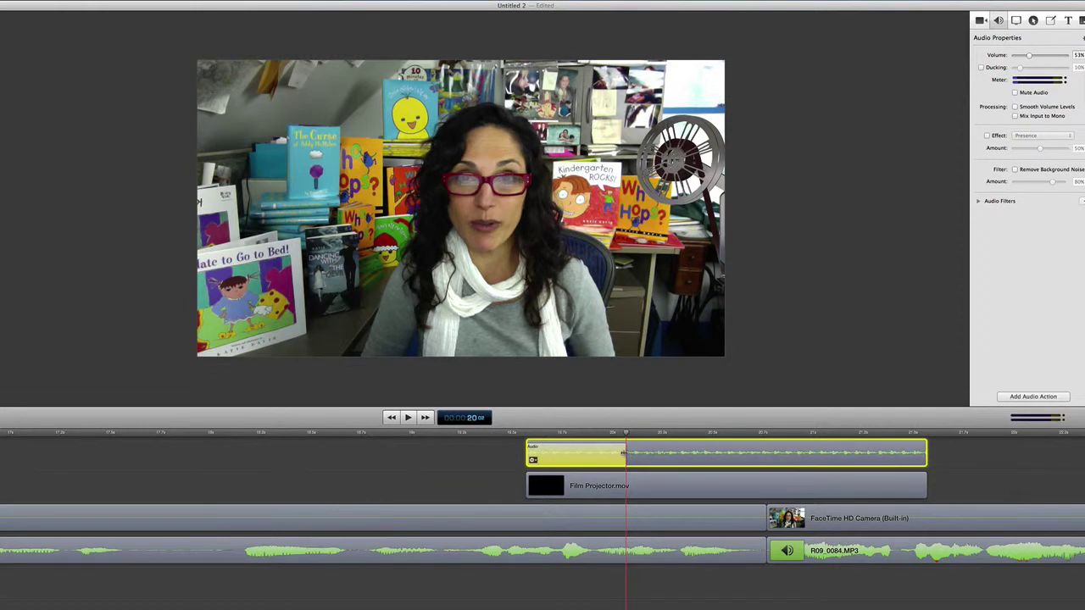
pyautogui.moveTo(624, 454); pyautogui.dragTo(622, 453)
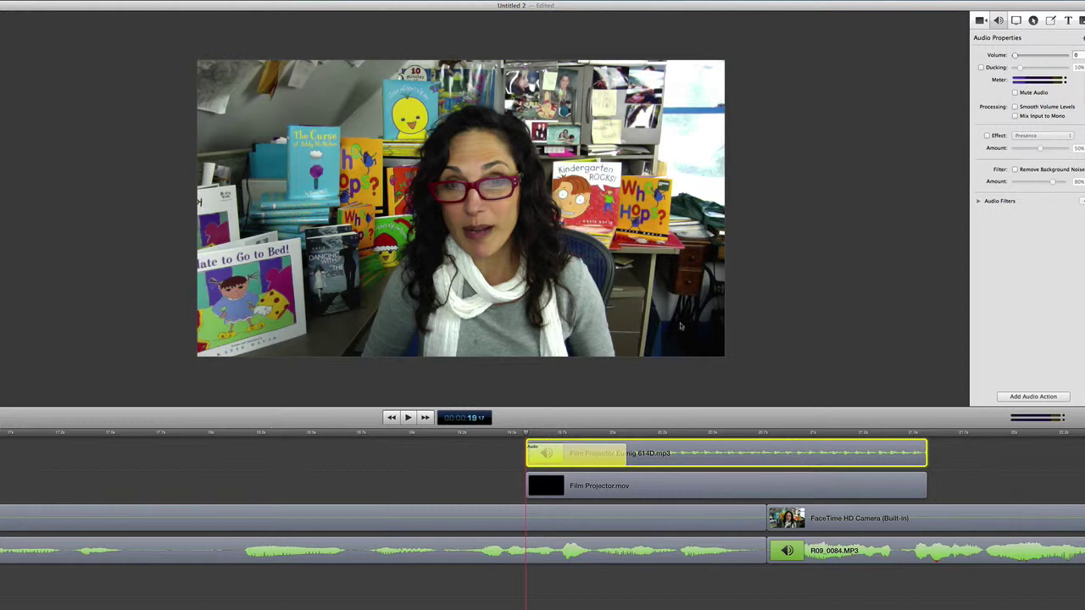
pyautogui.press('space')
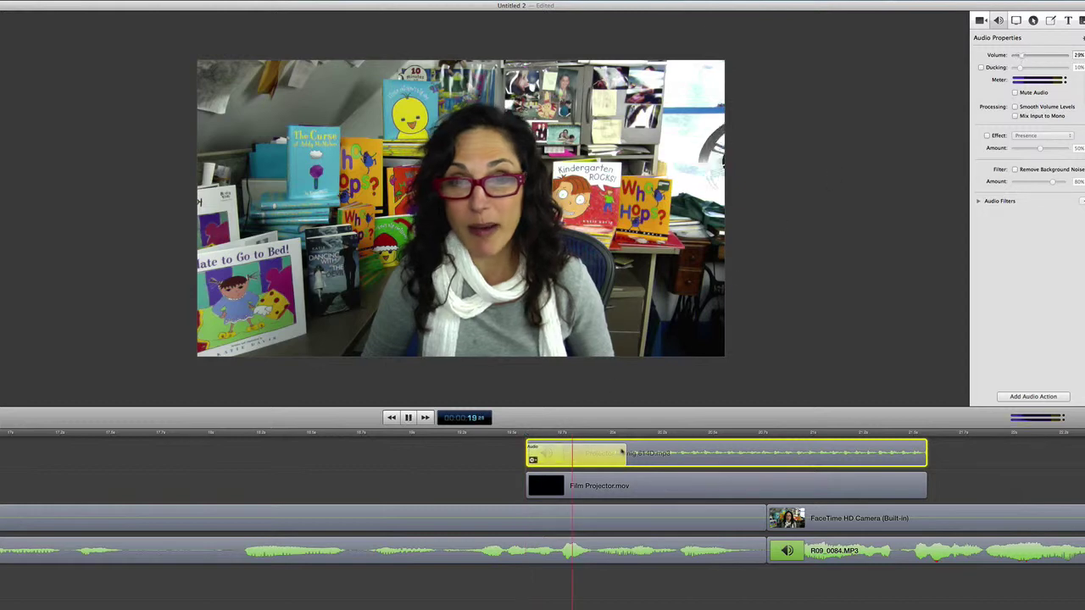
pyautogui.press('space')
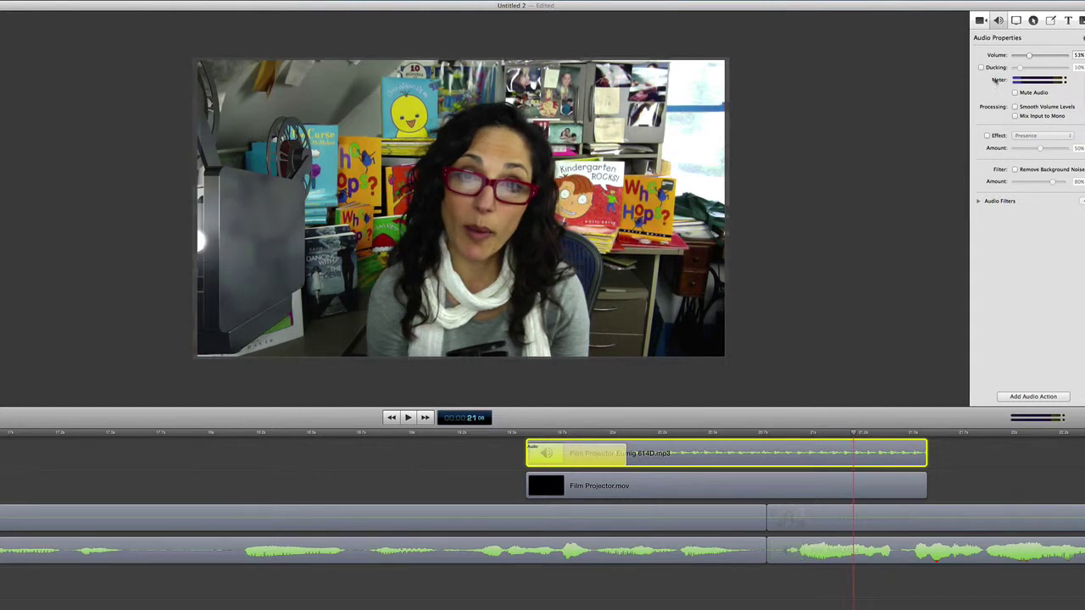
# Add a second audio action to the projector sound, align it with the clip's end, and fade the volume to 0.
pyautogui.click(1027, 396)
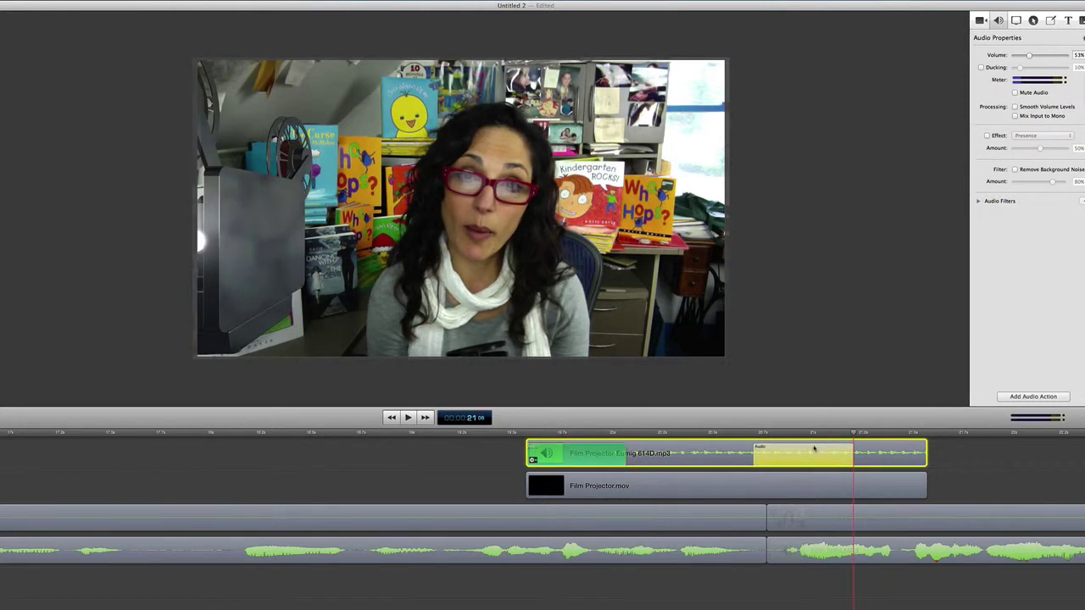
pyautogui.moveTo(804, 447); pyautogui.dragTo(877, 446)
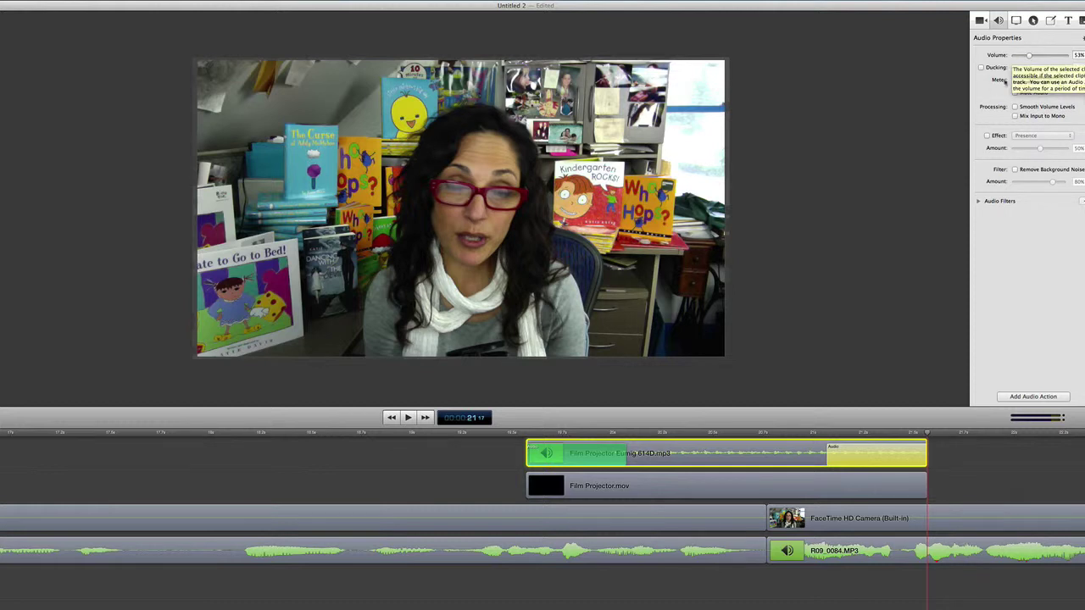
pyautogui.moveTo(1027, 56); pyautogui.dragTo(1015, 56)
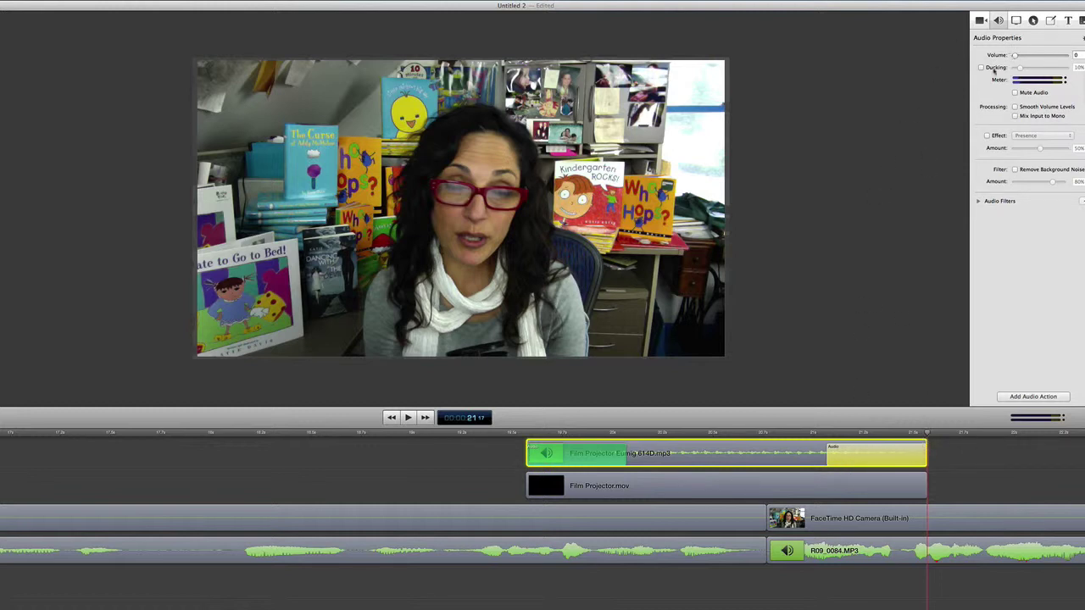
# Check the volume at the start of the end fade, then play the projector sound from its beginning past the cut.
pyautogui.click(830, 434)
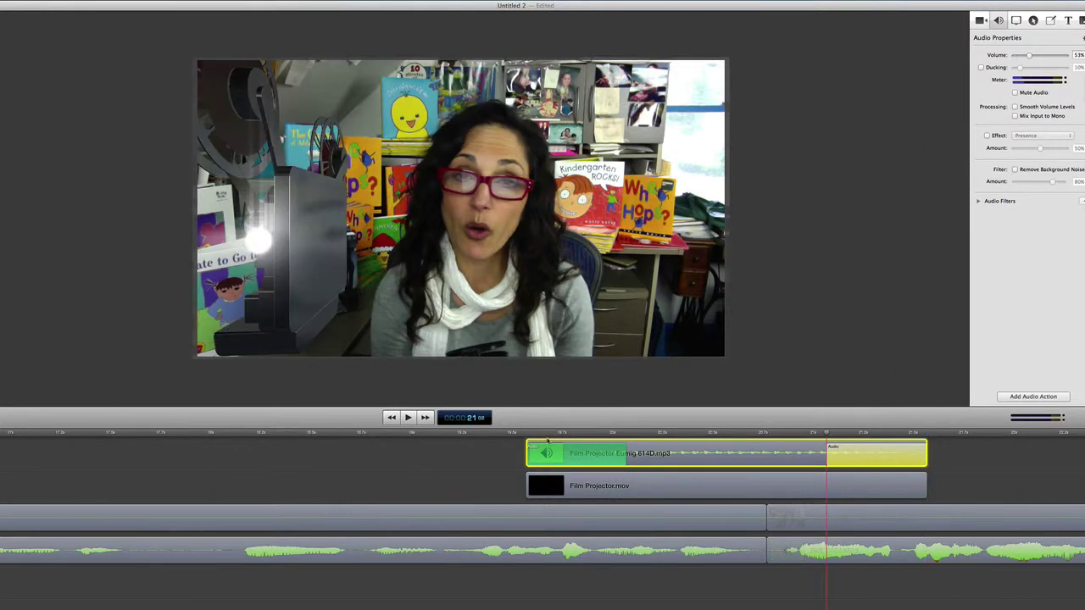
pyautogui.click(526, 432)
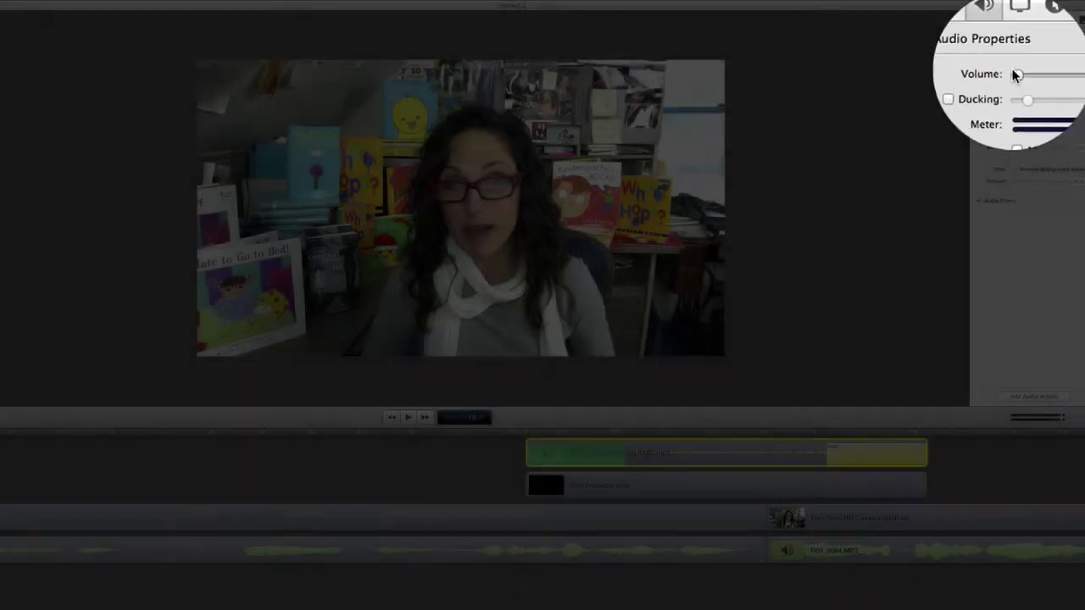
pyautogui.press('space')
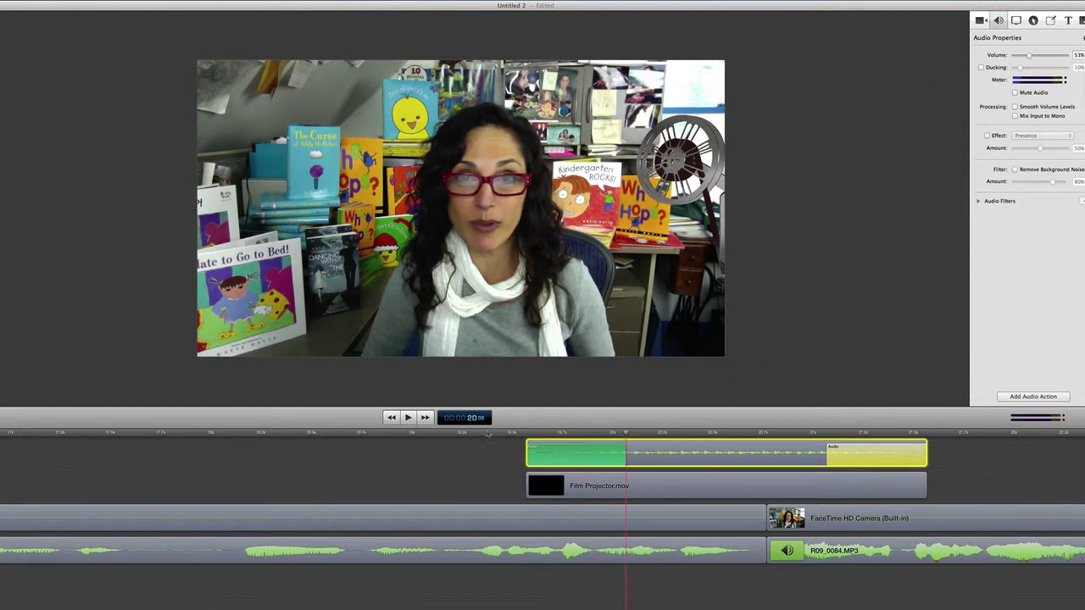
pyautogui.press('space')
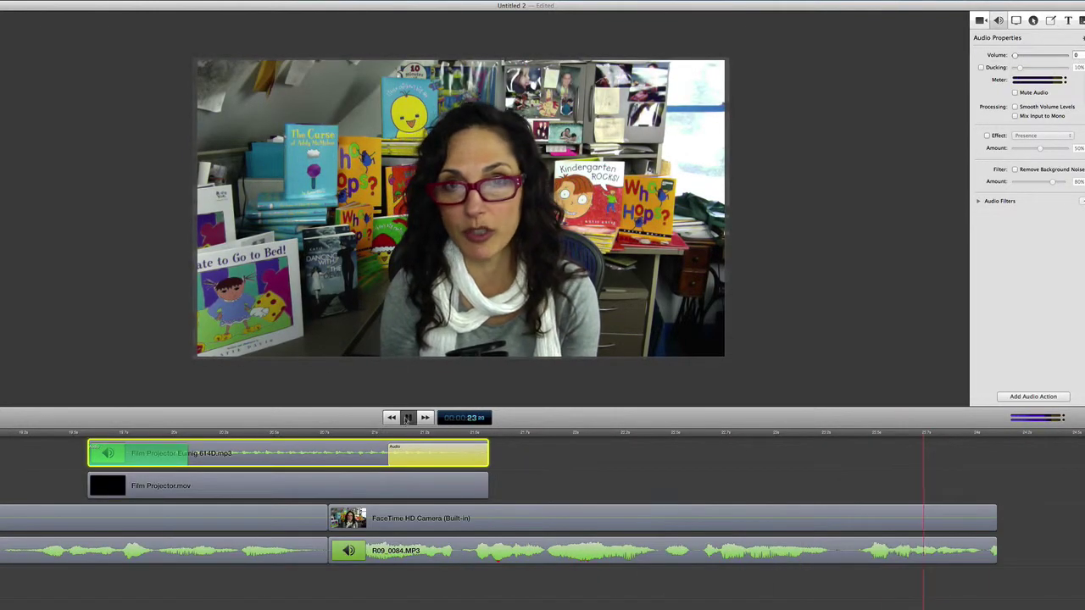
pyautogui.press('space')
# Raise the projector sound's volume after the end fade to 39% and play the transition from just before it.
pyautogui.click(335, 455)
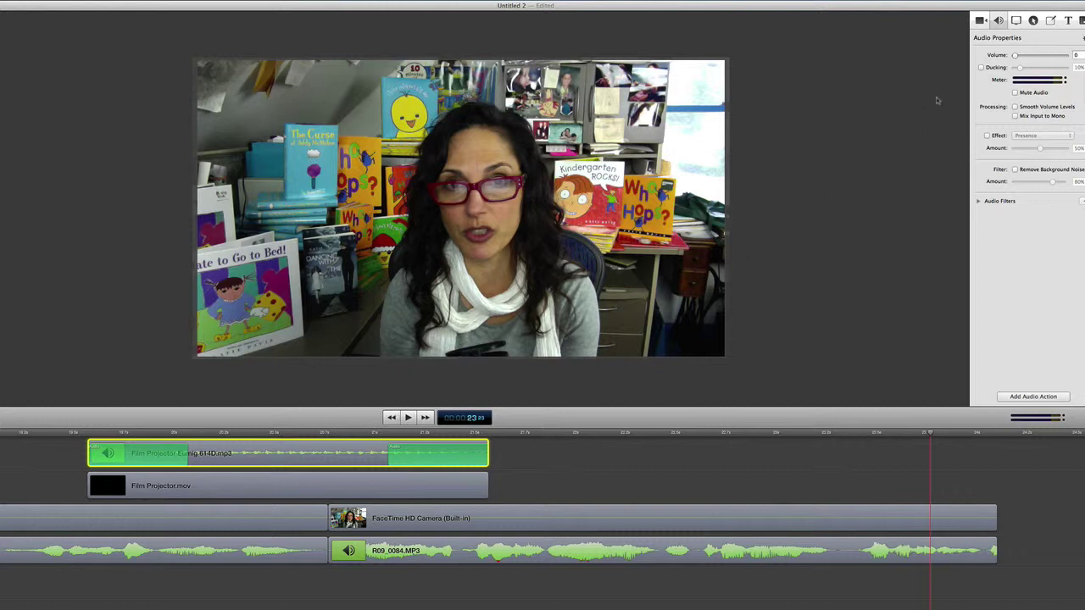
pyautogui.moveTo(1015, 55); pyautogui.dragTo(1025, 55)
pyautogui.moveTo(93, 453)
pyautogui.click(40, 434)
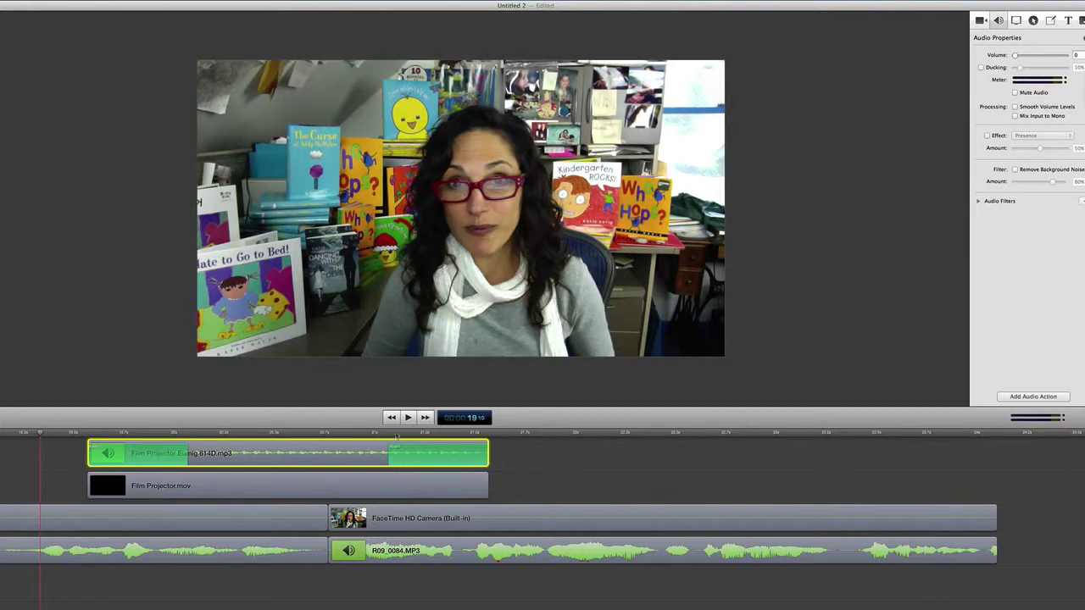
pyautogui.press('space')
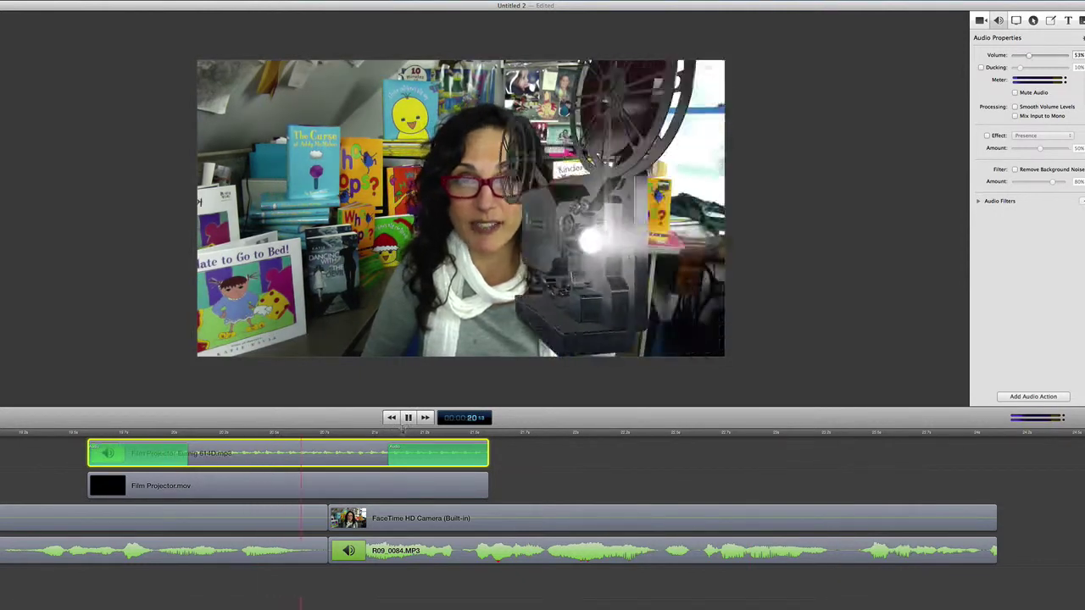
pyautogui.click(408, 418)
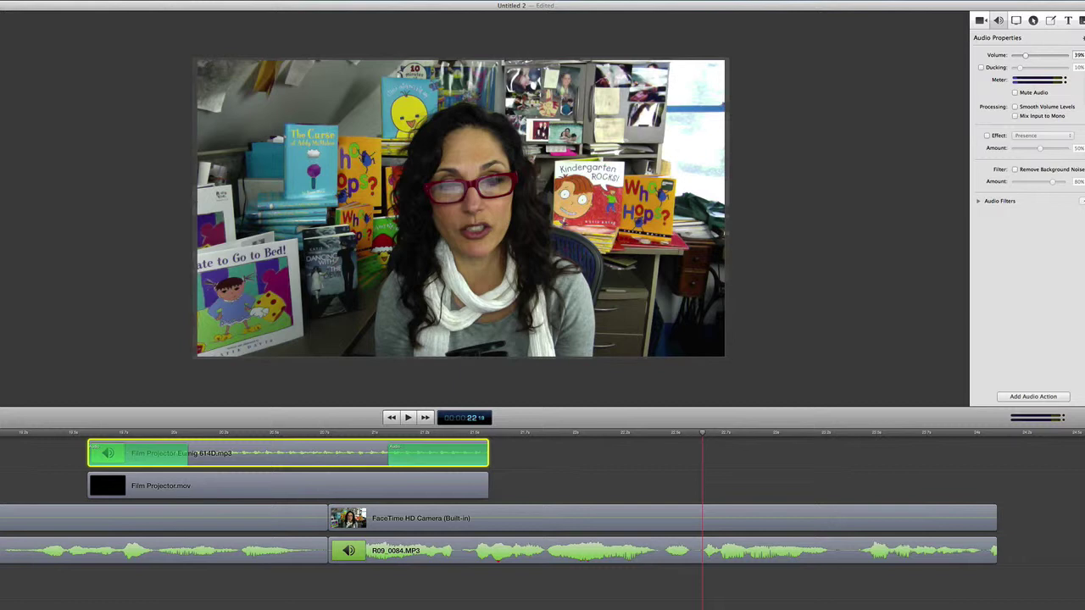
# Import 7011-idevice spread in and out Caucasian.mov from the flowtility-idevice gestures folder into the media library.
pyautogui.press('super+minus')
pyautogui.press('super+7')
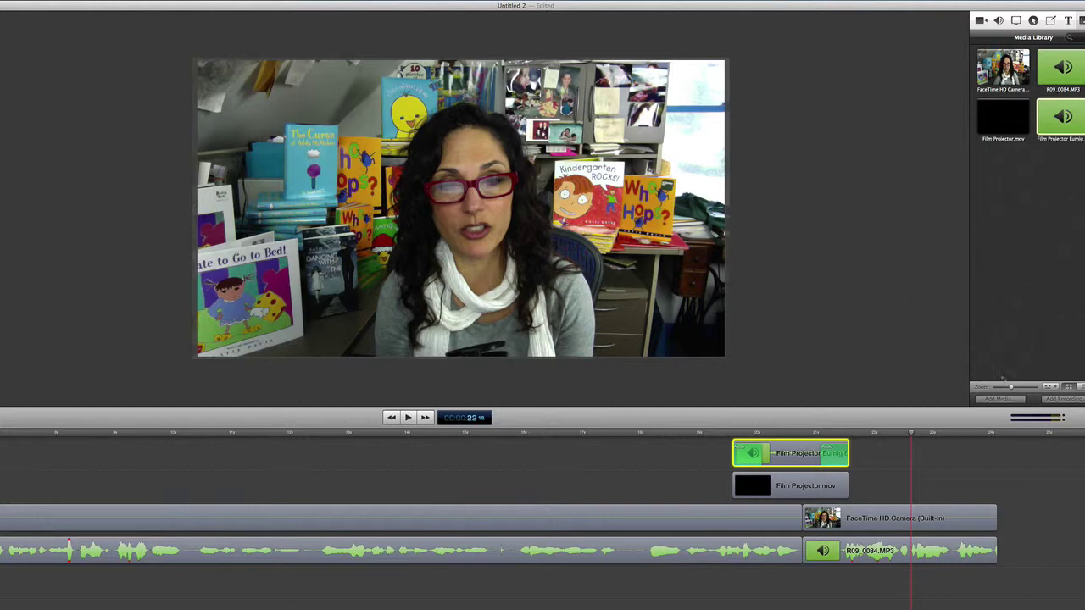
pyautogui.click(990, 401)
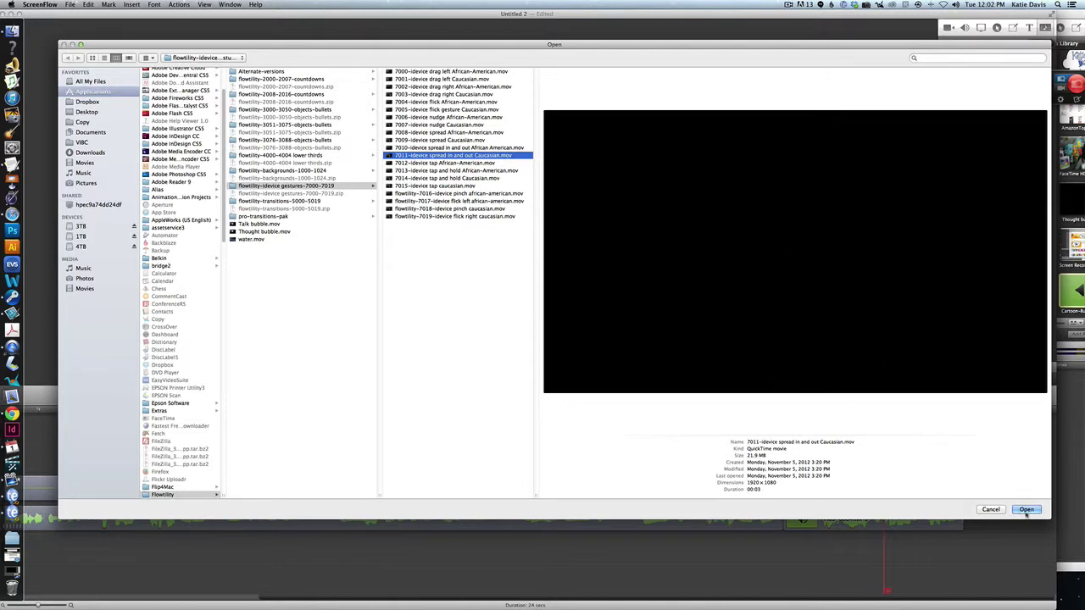
pyautogui.press('Return')
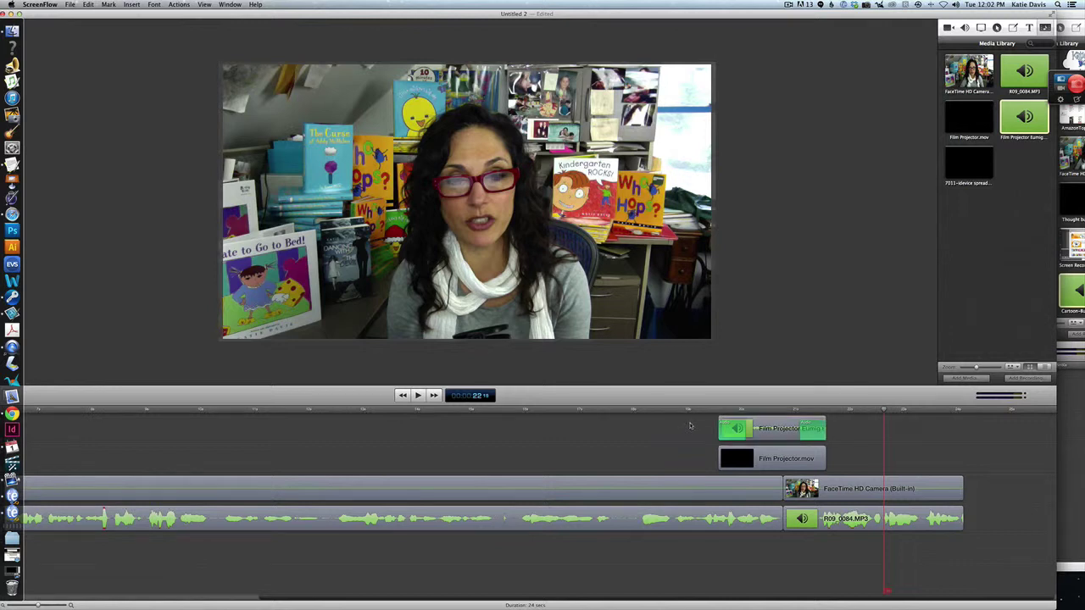
# Replace both projector clips above the camera track with the 7011-idevice spread gesture clip, spanning the cut.
pyautogui.moveTo(689, 425); pyautogui.dragTo(722, 458)
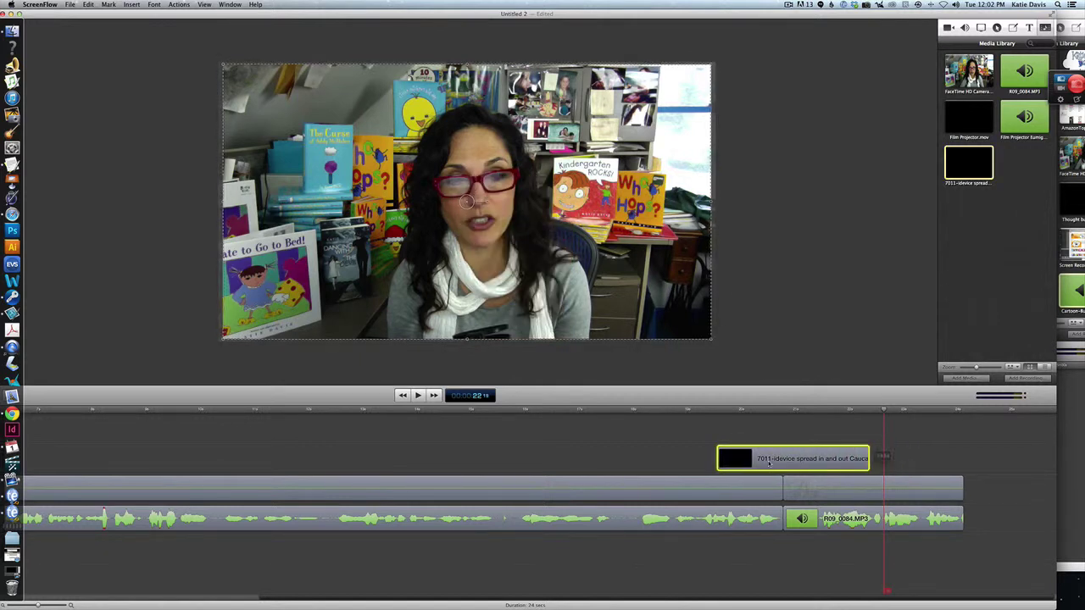
pyautogui.click(783, 411)
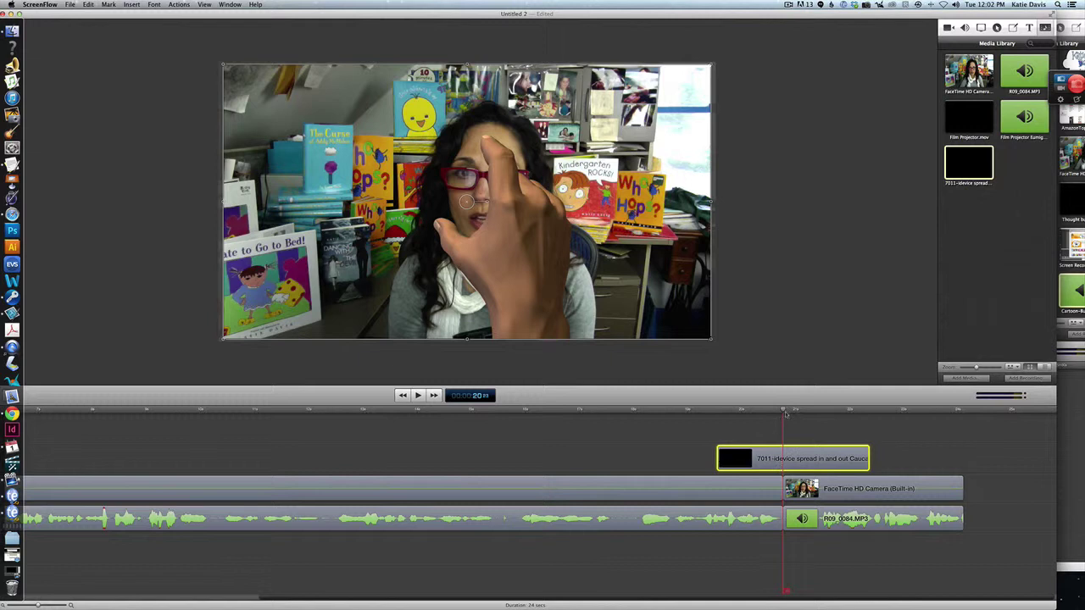
pyautogui.moveTo(52, 606); pyautogui.dragTo(61, 605)
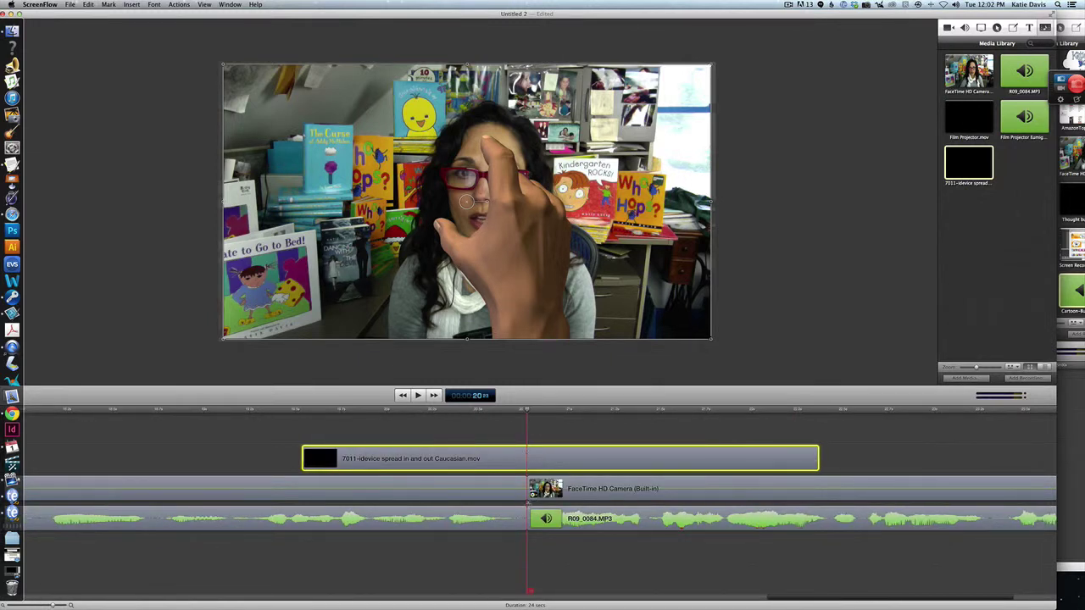
# Move the hand gesture clip so it begins just before the cut and play it.
pyautogui.moveTo(526, 410)
pyautogui.mouseDown()
pyautogui.moveTo(537, 410)
pyautogui.moveTo(400, 411)
pyautogui.moveTo(527, 428)
pyautogui.mouseUp()
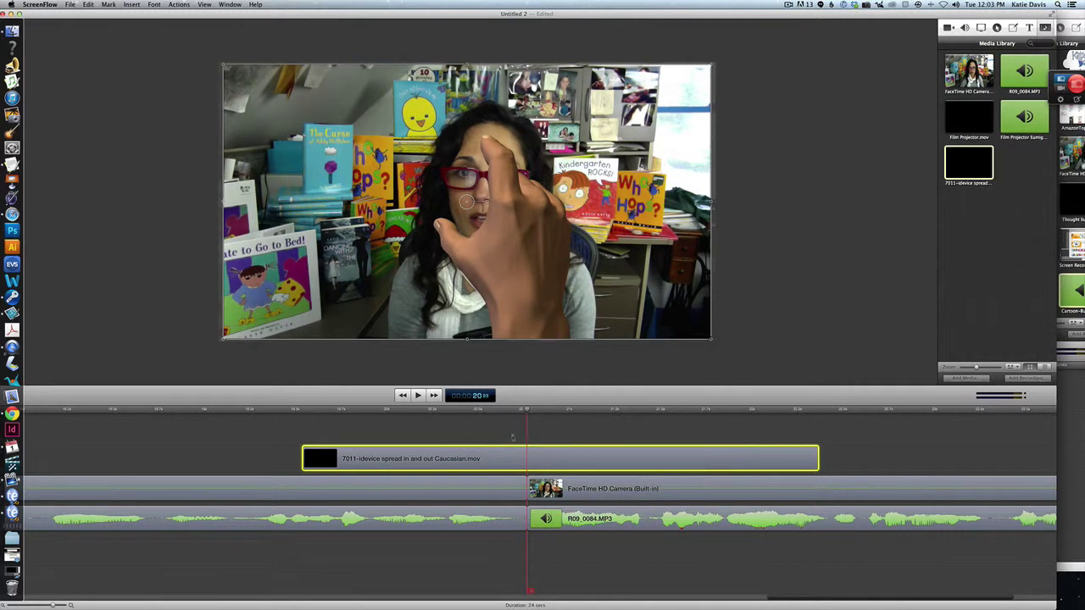
pyautogui.moveTo(552, 462); pyautogui.dragTo(724, 468)
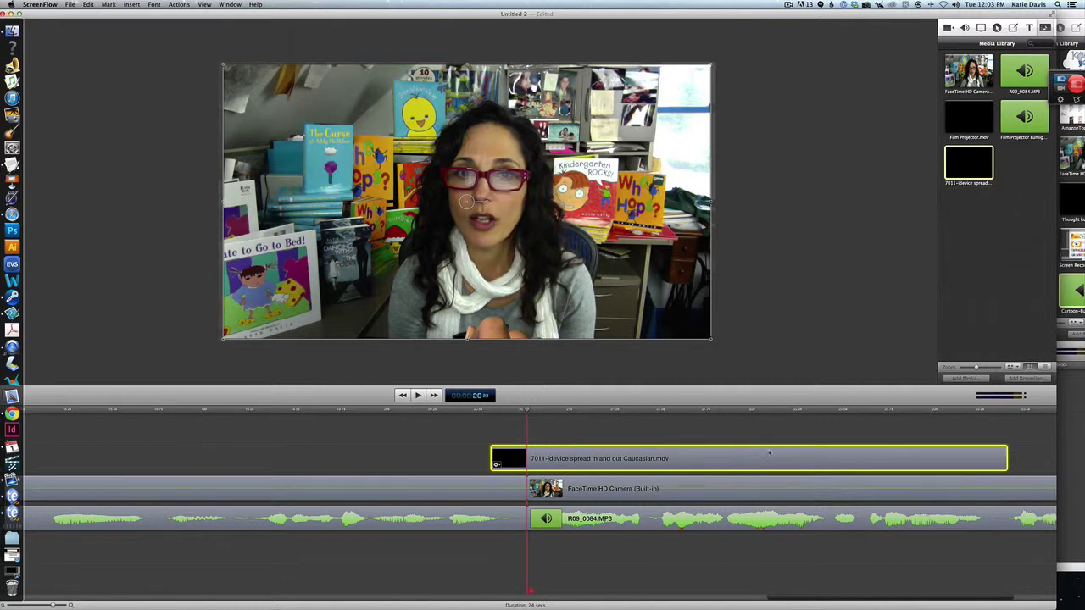
pyautogui.click(418, 395)
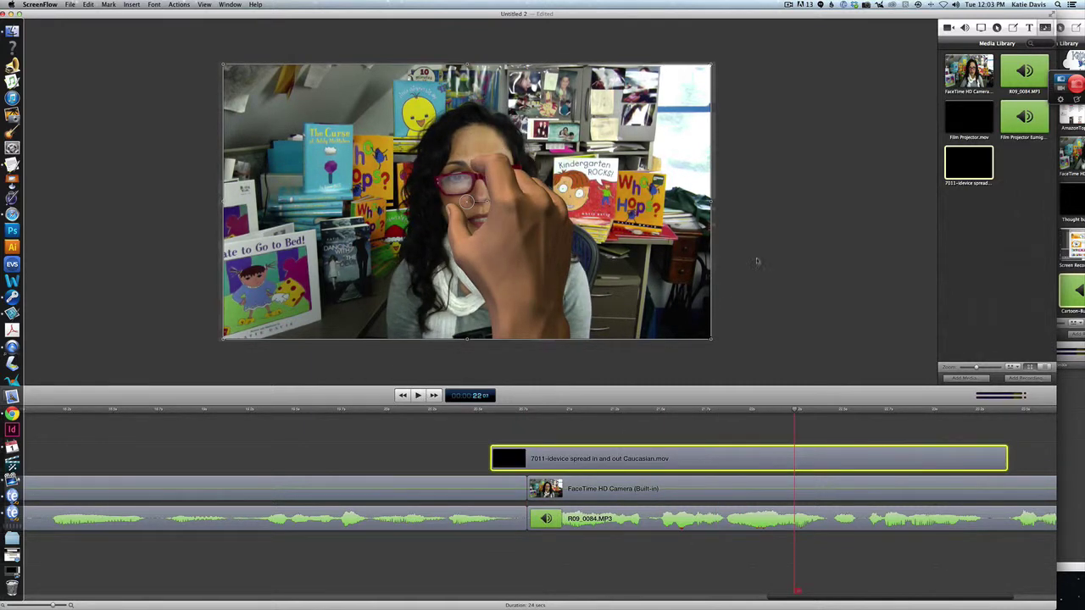
# Scale the hand gesture clip to 117% and play it from just before the cut.
pyautogui.click(949, 28)
pyautogui.moveTo(992, 59); pyautogui.dragTo(994, 61)
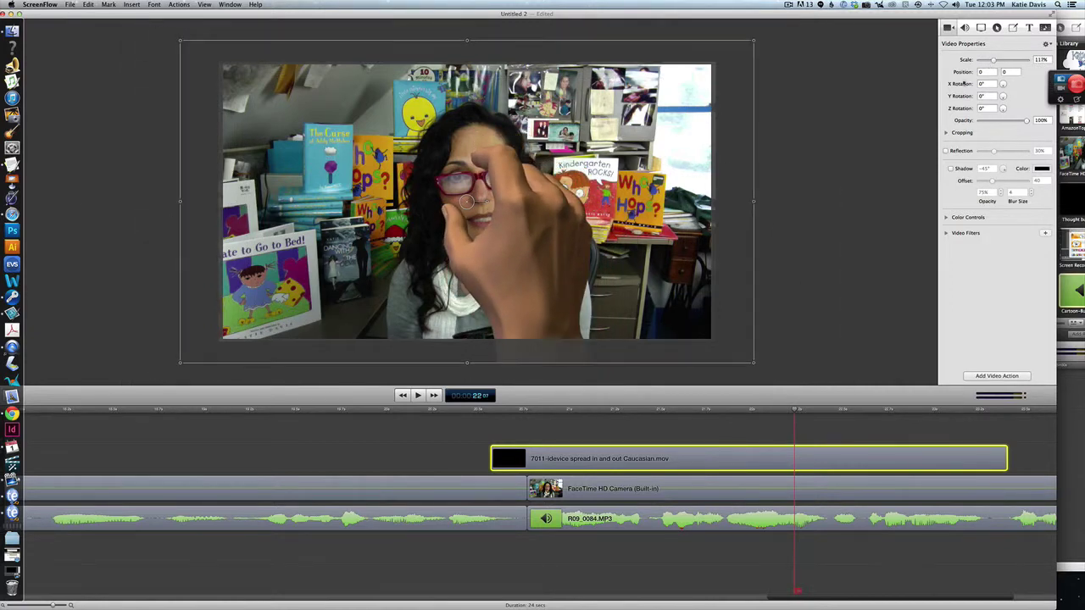
pyautogui.click(485, 410)
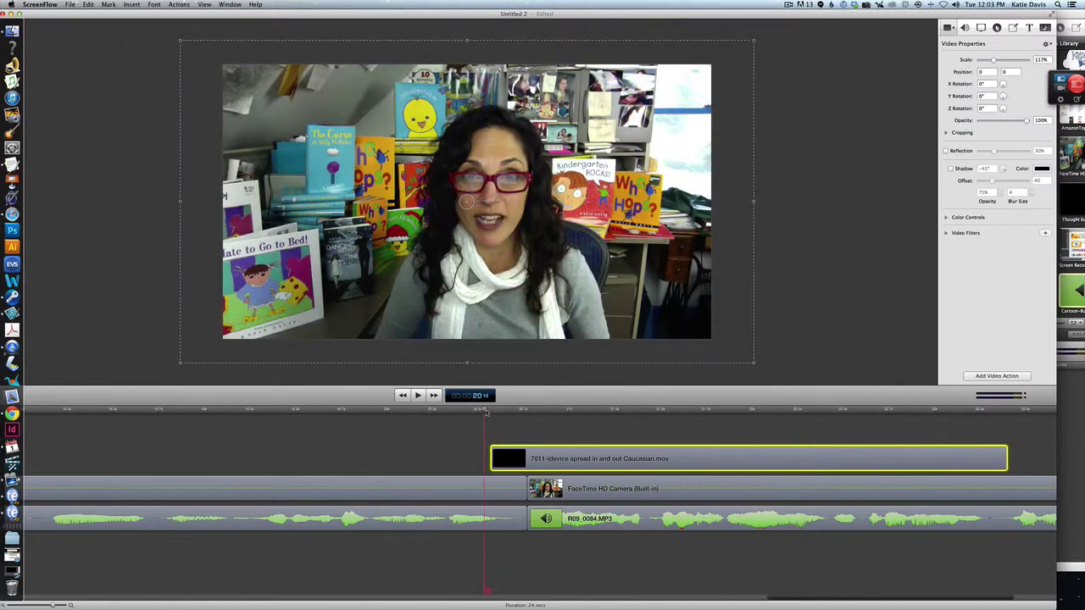
pyautogui.click(418, 396)
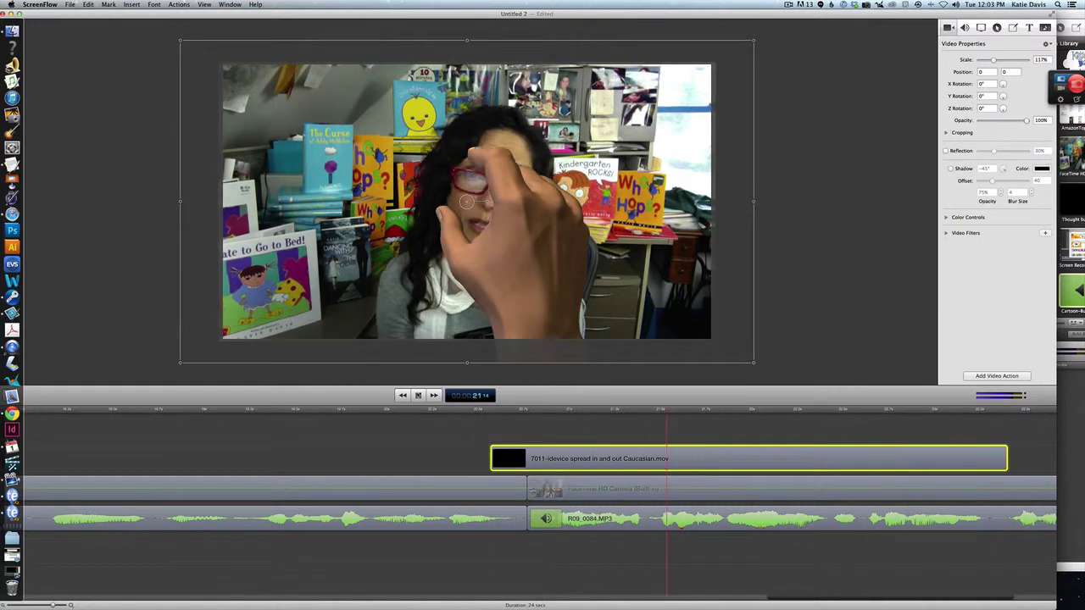
pyautogui.click(417, 396)
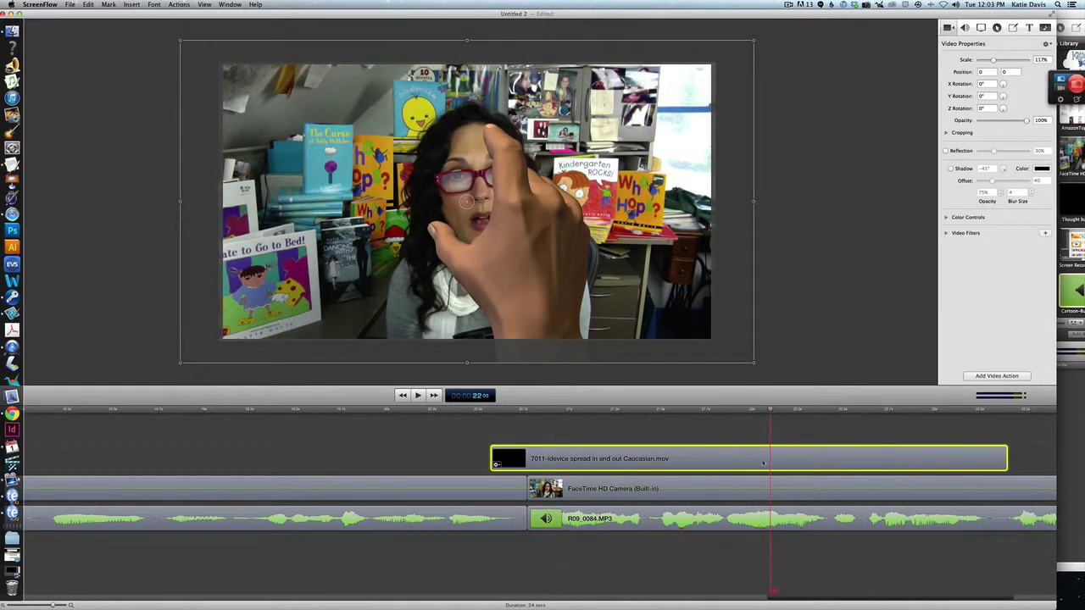
# Reposition the hand gesture clip earlier so the pinched fingers start spreading at the cut.
pyautogui.moveTo(757, 462); pyautogui.dragTo(587, 462)
pyautogui.click(527, 411)
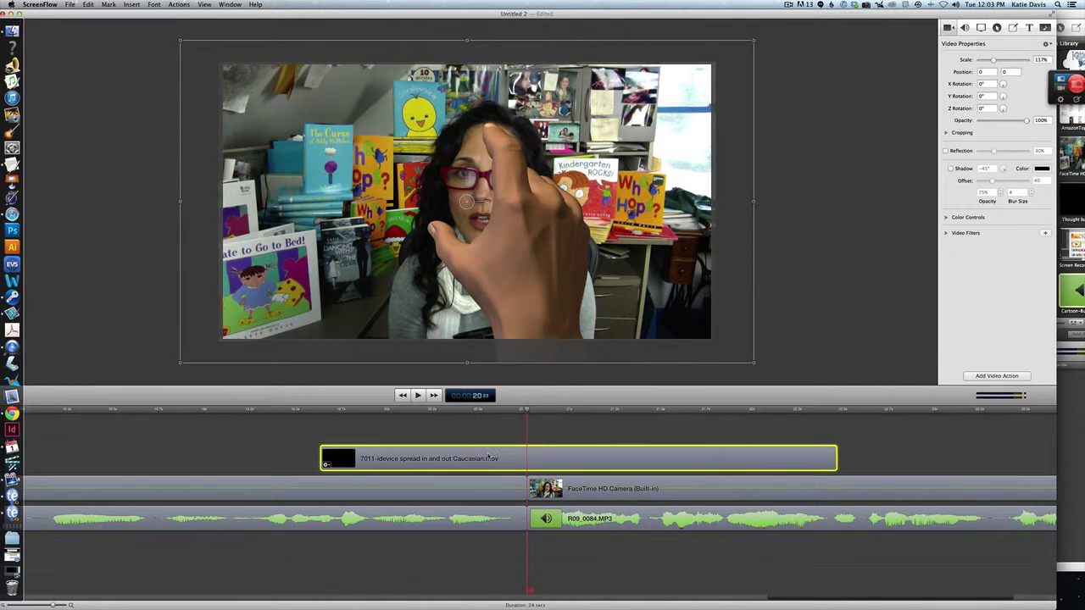
pyautogui.moveTo(489, 459); pyautogui.dragTo(585, 472)
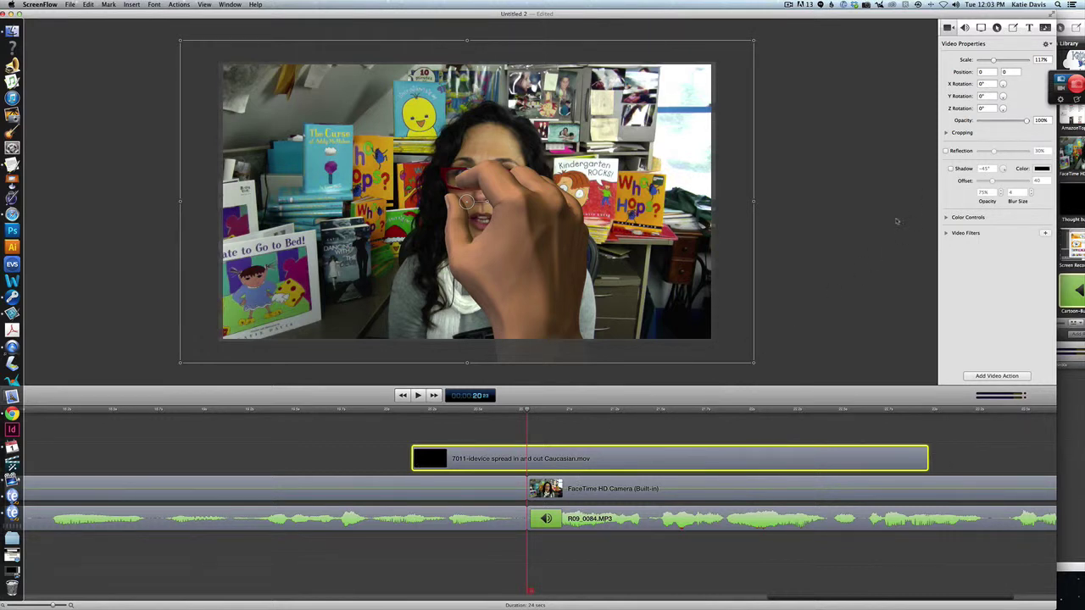
# Add a video action at the start of the second camera clip that scales it up to 205%.
pyautogui.click(585, 490)
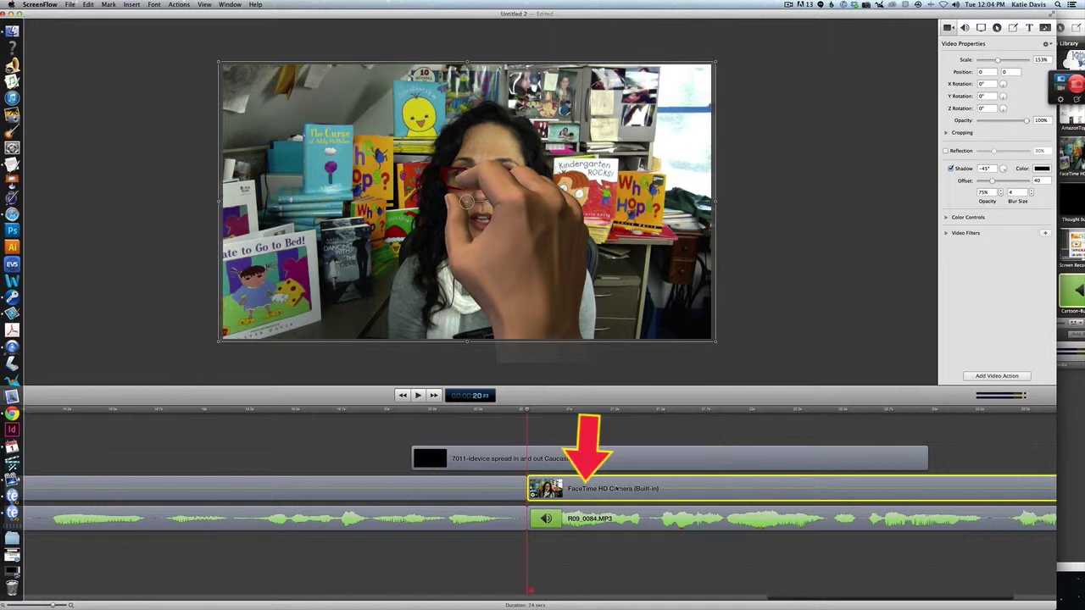
pyautogui.click(975, 377)
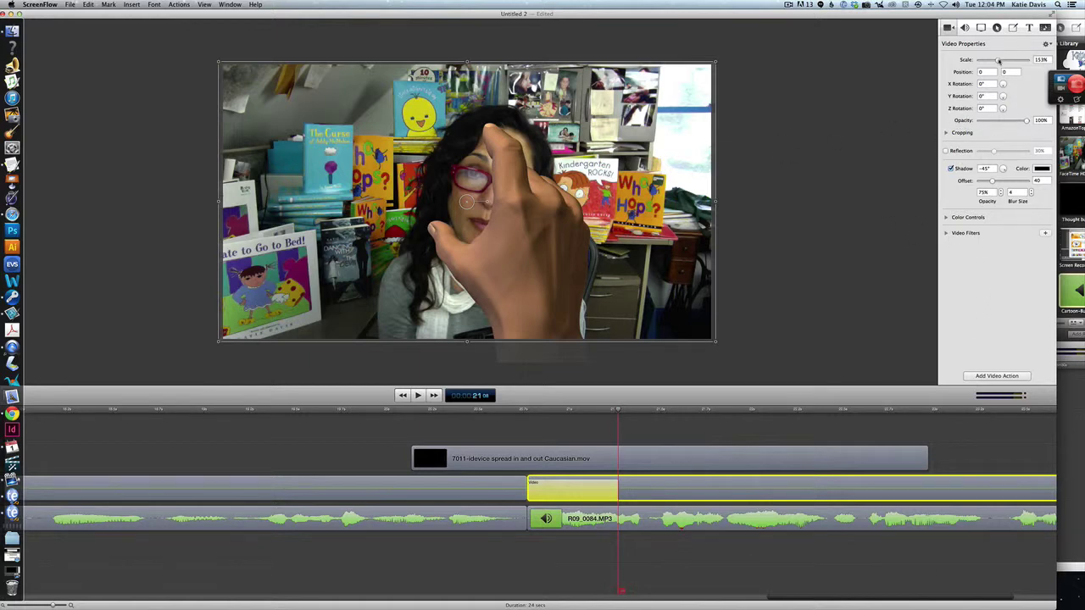
pyautogui.moveTo(999, 61); pyautogui.dragTo(1005, 62)
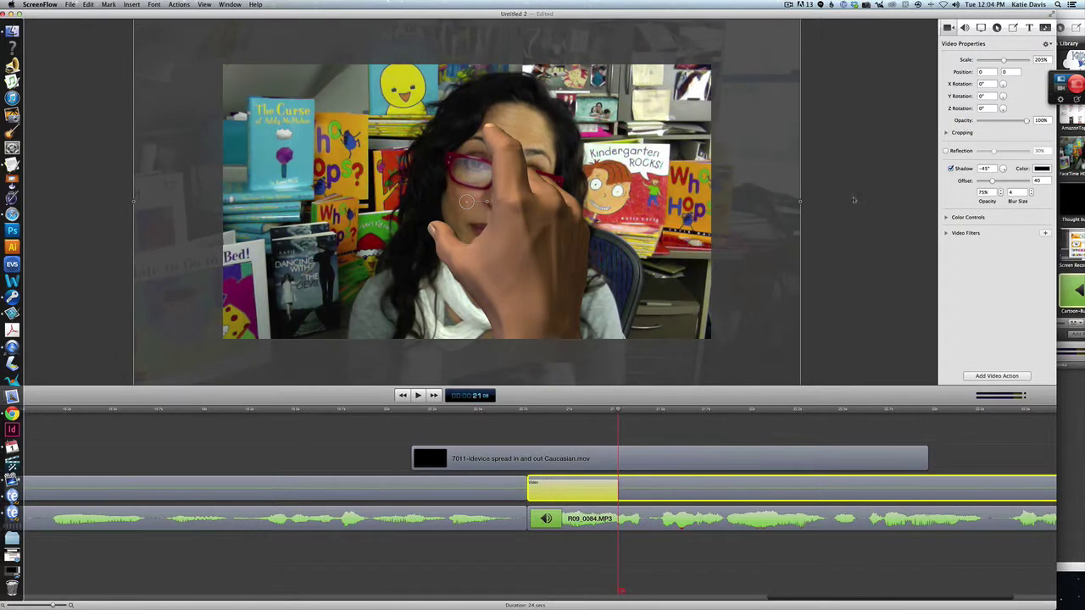
# Scrub through the camera clip's zoom against the finger spread and shorten its video action to about 0.3 s.
pyautogui.click(513, 411)
pyautogui.moveTo(515, 410); pyautogui.dragTo(577, 411)
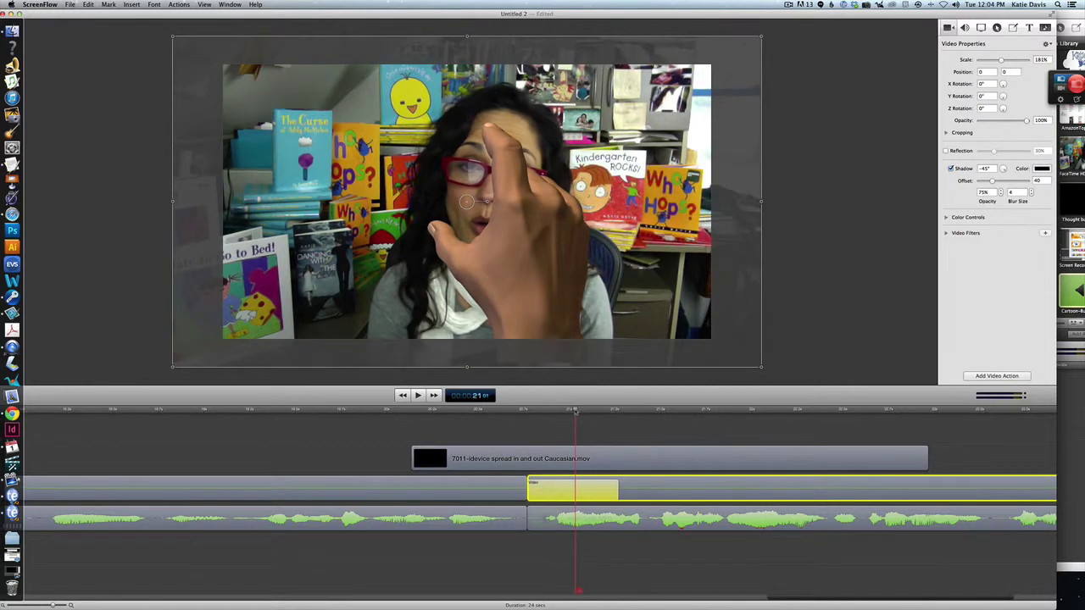
pyautogui.click(615, 489)
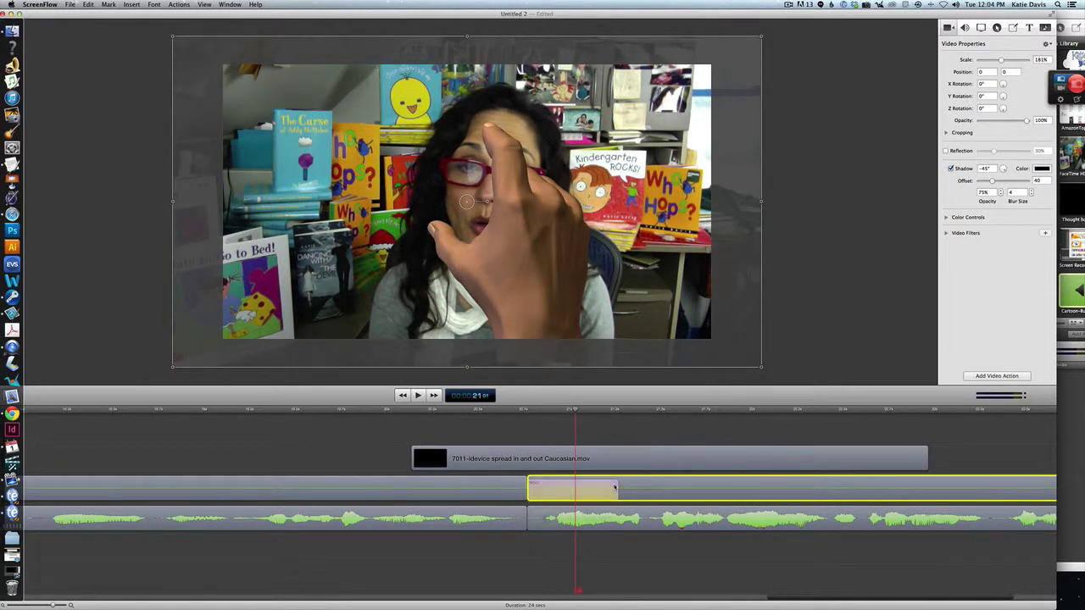
pyautogui.moveTo(615, 488); pyautogui.dragTo(591, 488)
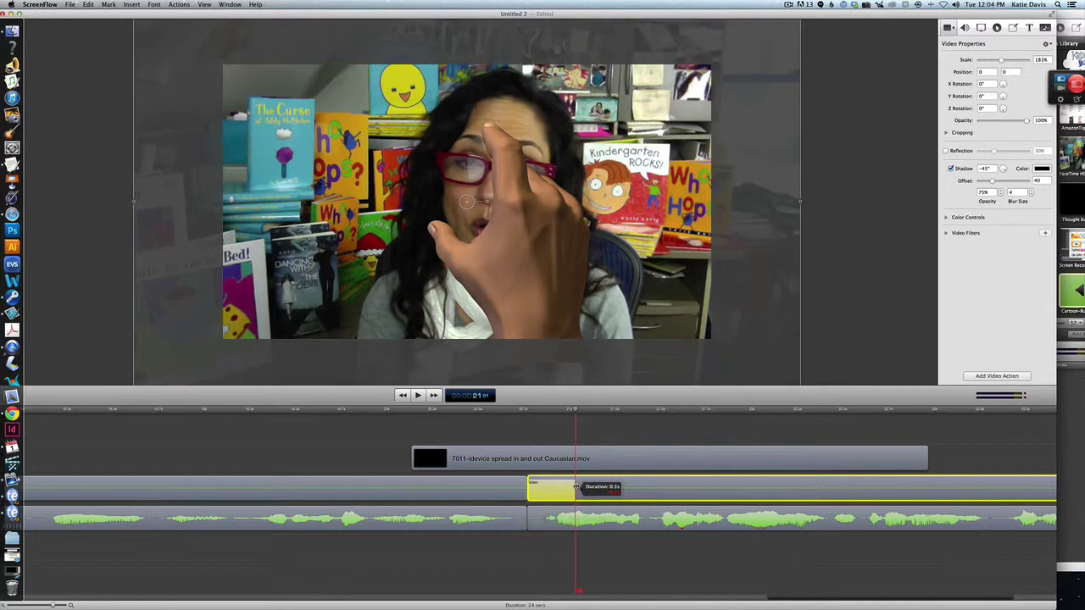
# Play the finger-spread zoom across the cut from just before the hand gesture clip, then replay it.
pyautogui.click(535, 412)
pyautogui.moveTo(535, 412); pyautogui.dragTo(462, 414)
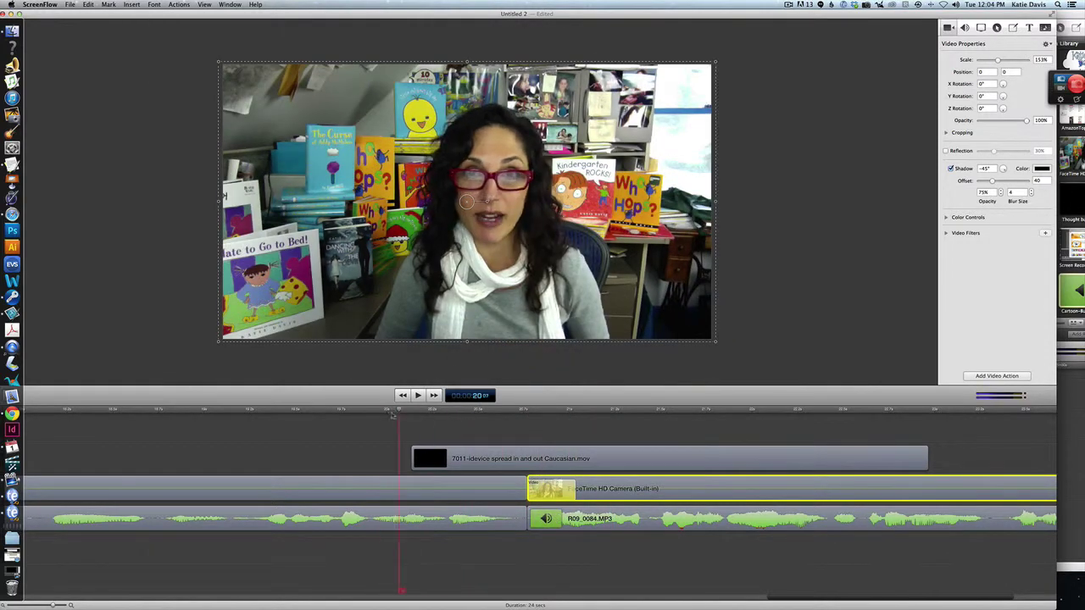
pyautogui.press('space')
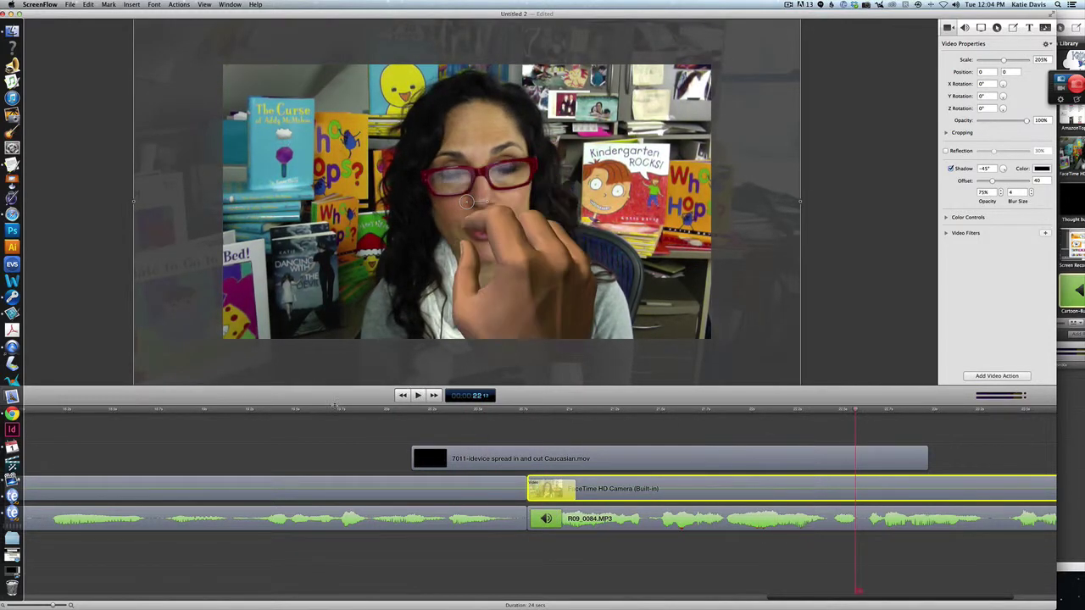
pyautogui.press('space')
pyautogui.press('space')
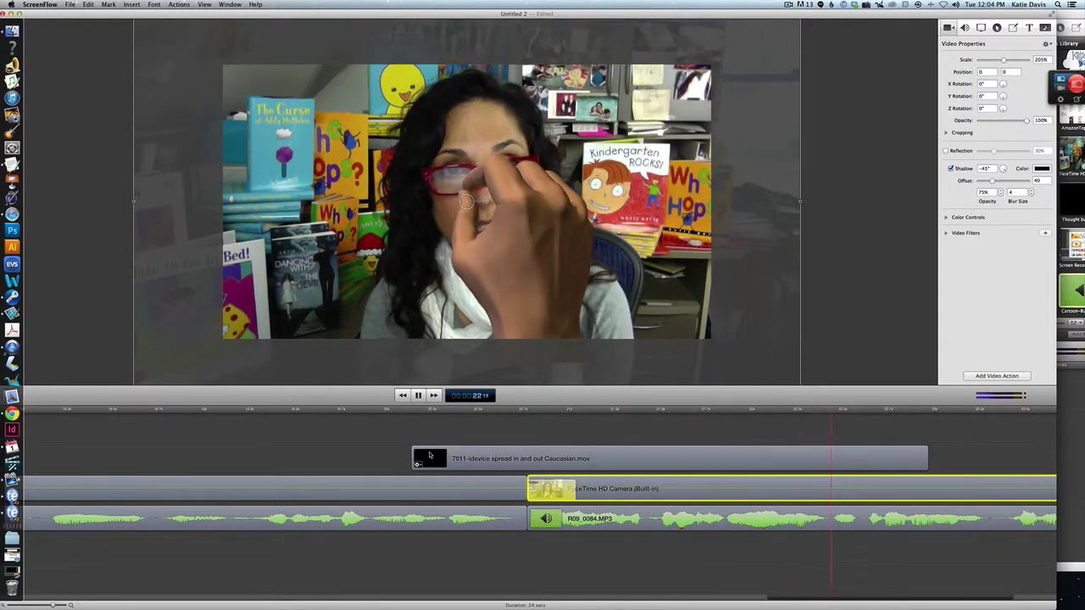
# Add another video action to the second camera clip, starting at the moment the spread fingers begin to pinch.
pyautogui.press('space')
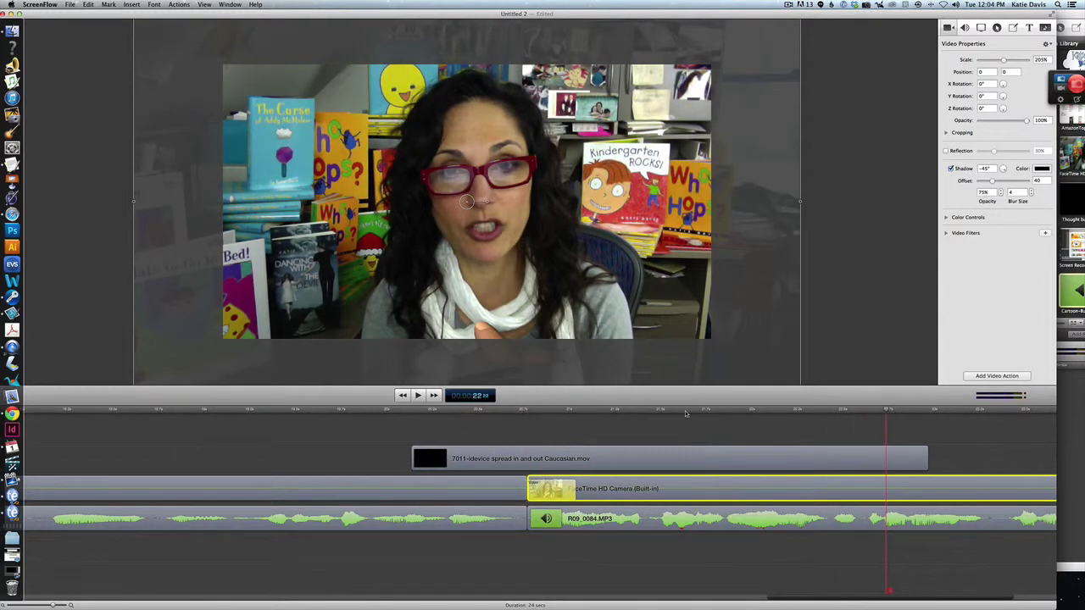
pyautogui.moveTo(686, 412)
pyautogui.mouseDown()
pyautogui.moveTo(671, 413)
pyautogui.moveTo(734, 414)
pyautogui.moveTo(672, 418)
pyautogui.moveTo(691, 417)
pyautogui.mouseUp()
pyautogui.click(996, 376)
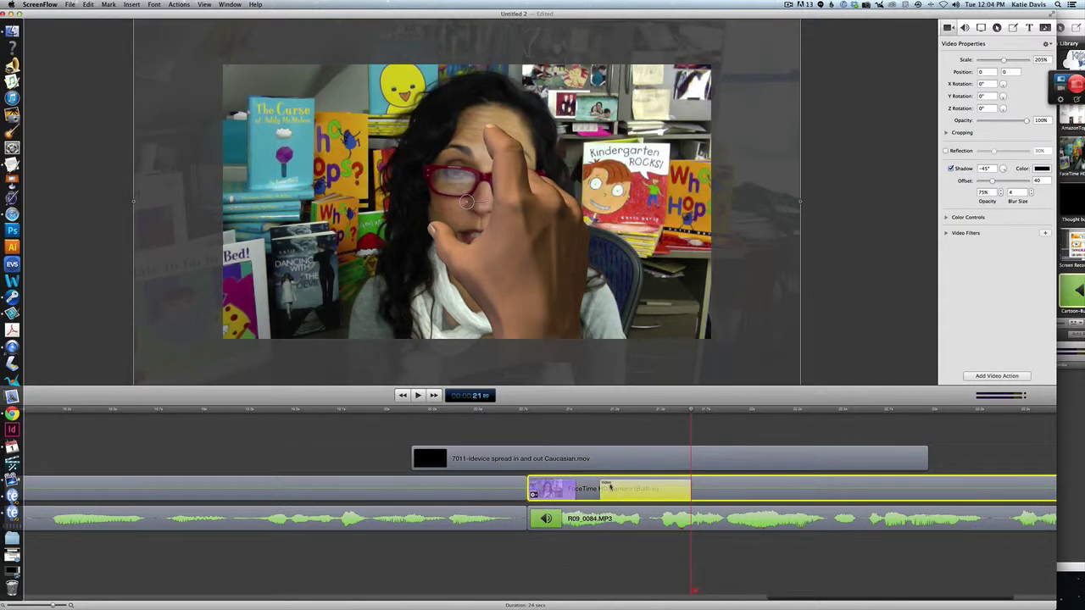
pyautogui.moveTo(610, 489); pyautogui.dragTo(699, 492)
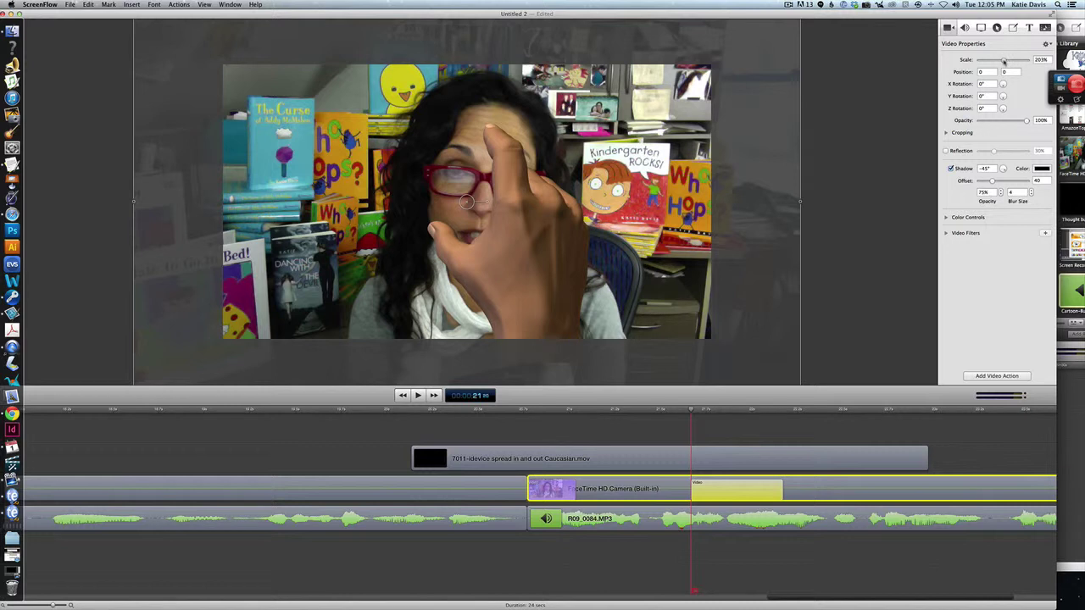
# Scale the second camera clip down to 150% with that action and shorten it to end when the fingers are pinched.
pyautogui.moveTo(1003, 61); pyautogui.dragTo(994, 61)
pyautogui.moveTo(691, 411); pyautogui.dragTo(723, 414)
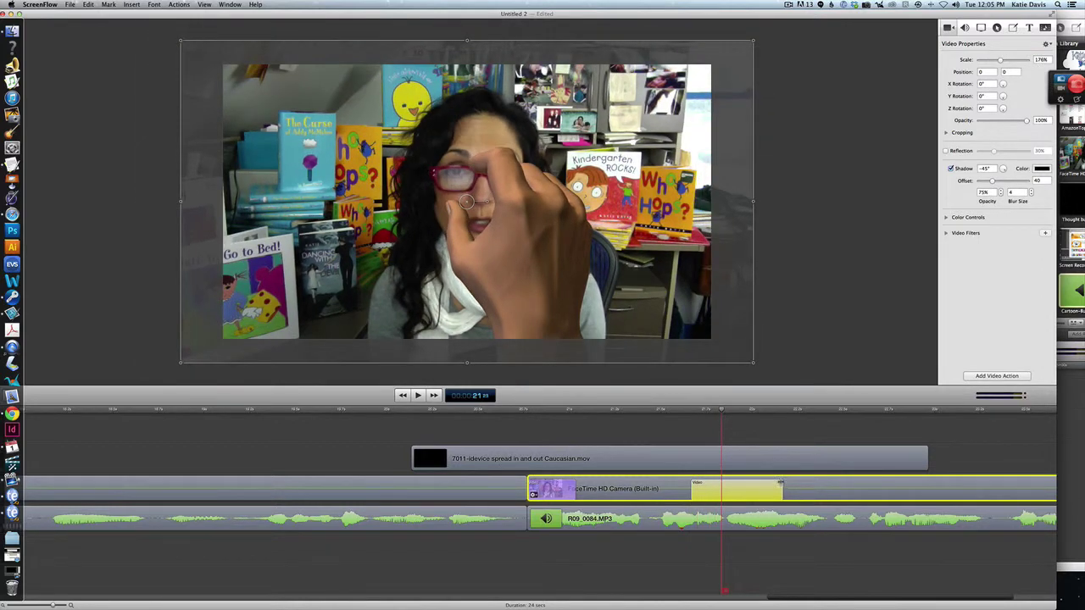
pyautogui.moveTo(781, 483); pyautogui.dragTo(723, 489)
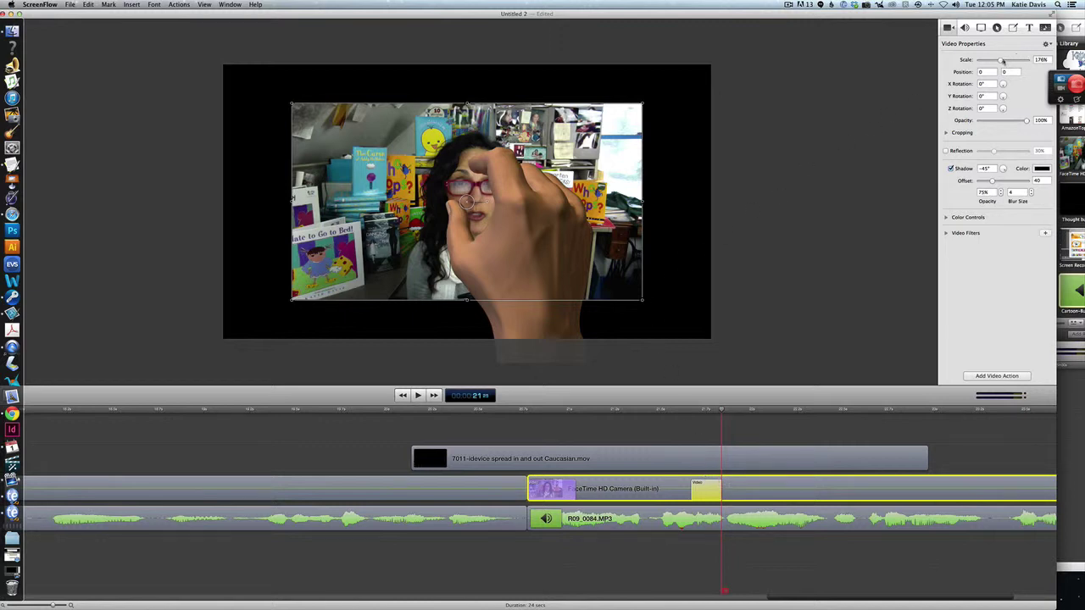
pyautogui.moveTo(999, 62); pyautogui.dragTo(1006, 62)
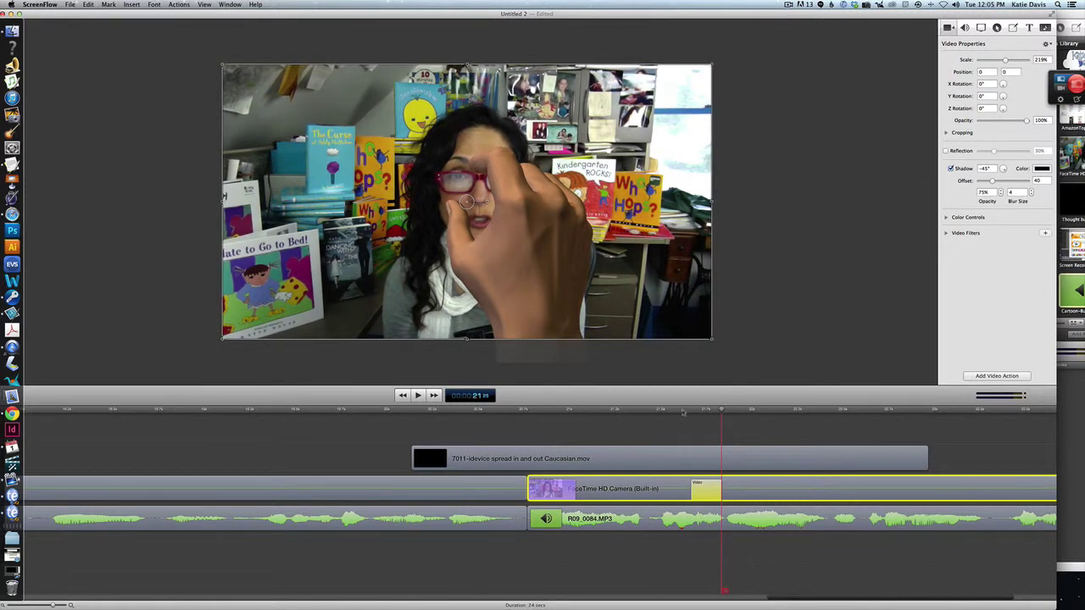
# Play the pinch zoom-out, then replay the whole gesture sequence from before the cut.
pyautogui.click(684, 411)
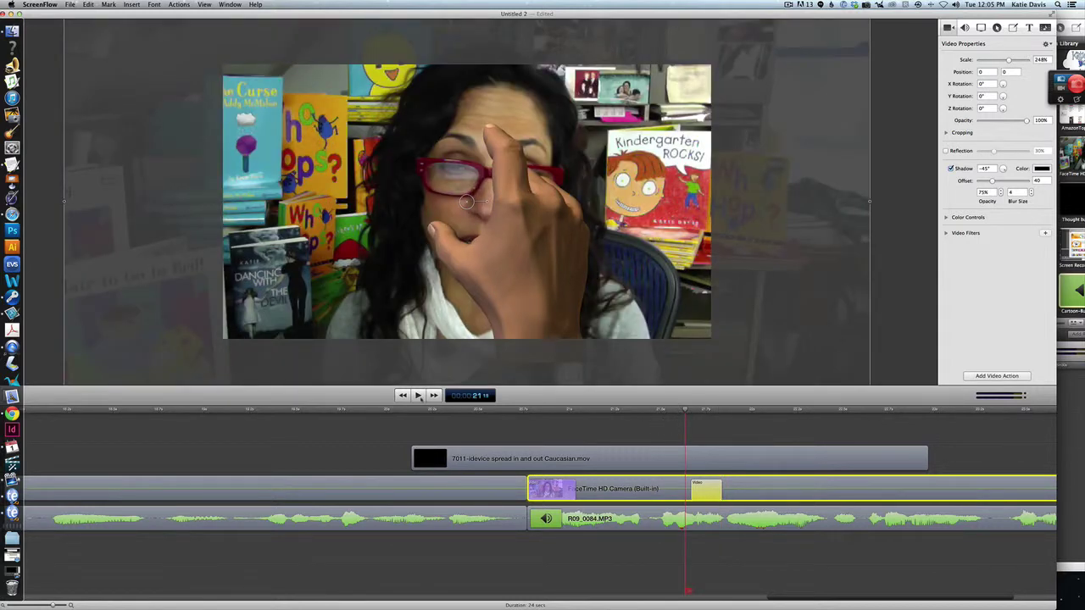
pyautogui.click(418, 396)
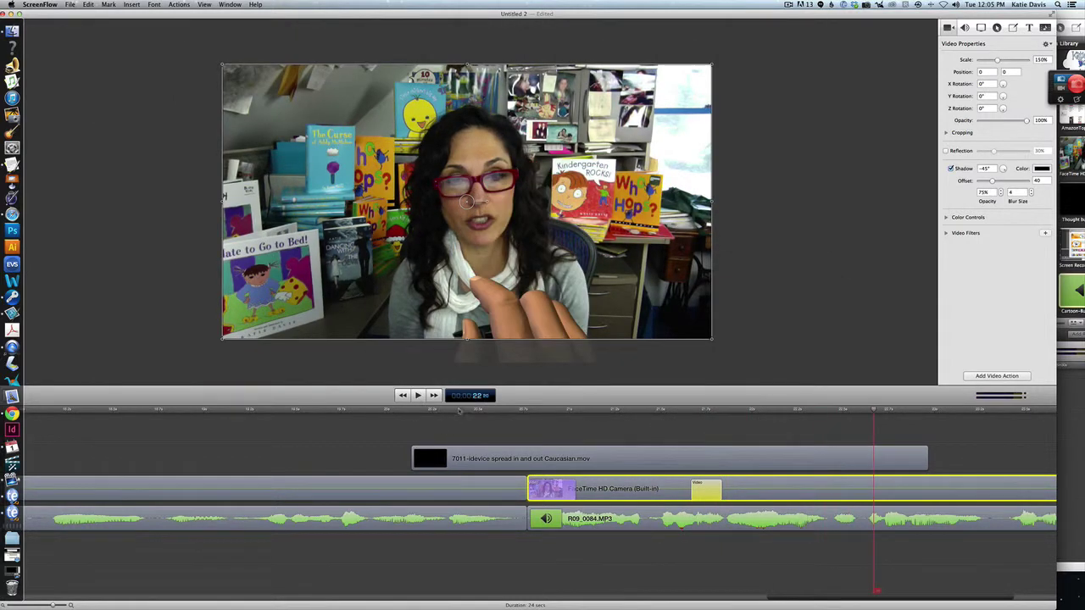
pyautogui.click(466, 411)
pyautogui.click(418, 396)
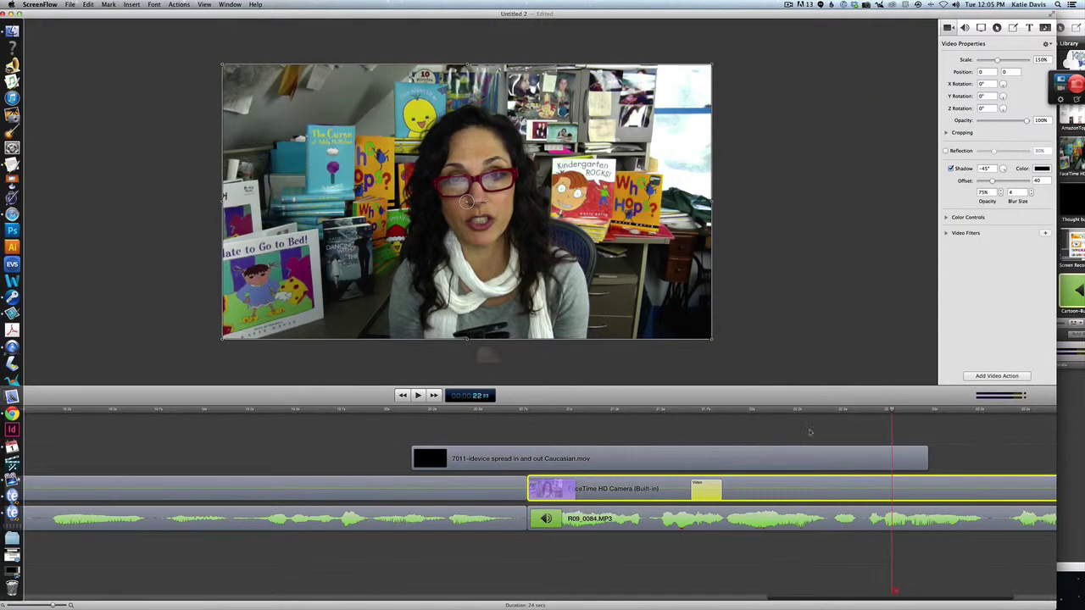
# Split the hand gesture clip just before the pinch, set its second part aside later, and remove the camera clip's zoom-out action.
pyautogui.click(636, 411)
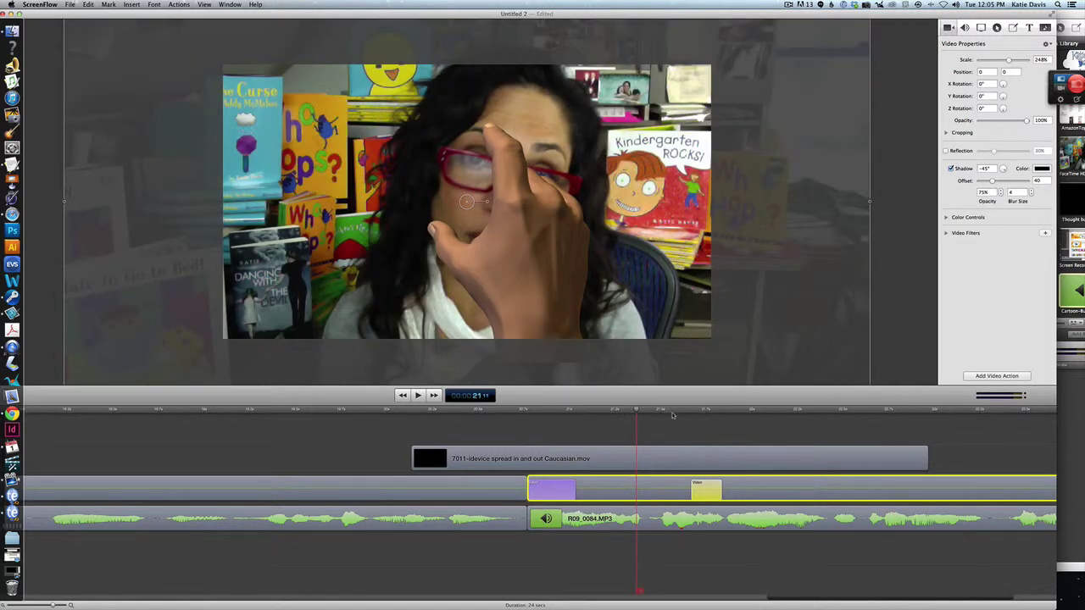
pyautogui.click(683, 411)
pyautogui.click(664, 465)
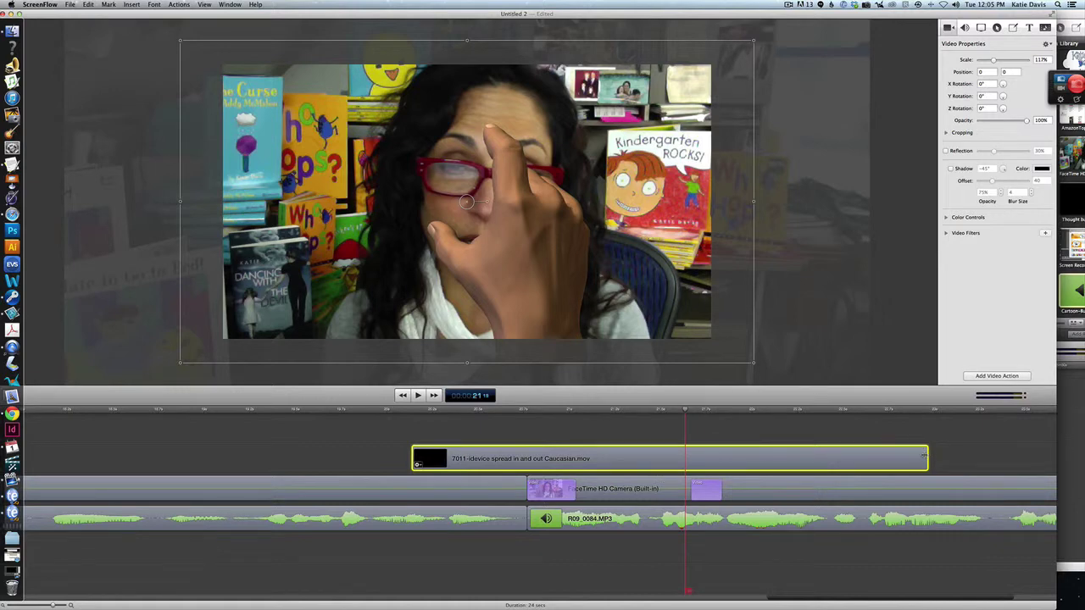
pyautogui.press('t')
pyautogui.moveTo(739, 450); pyautogui.dragTo(874, 457)
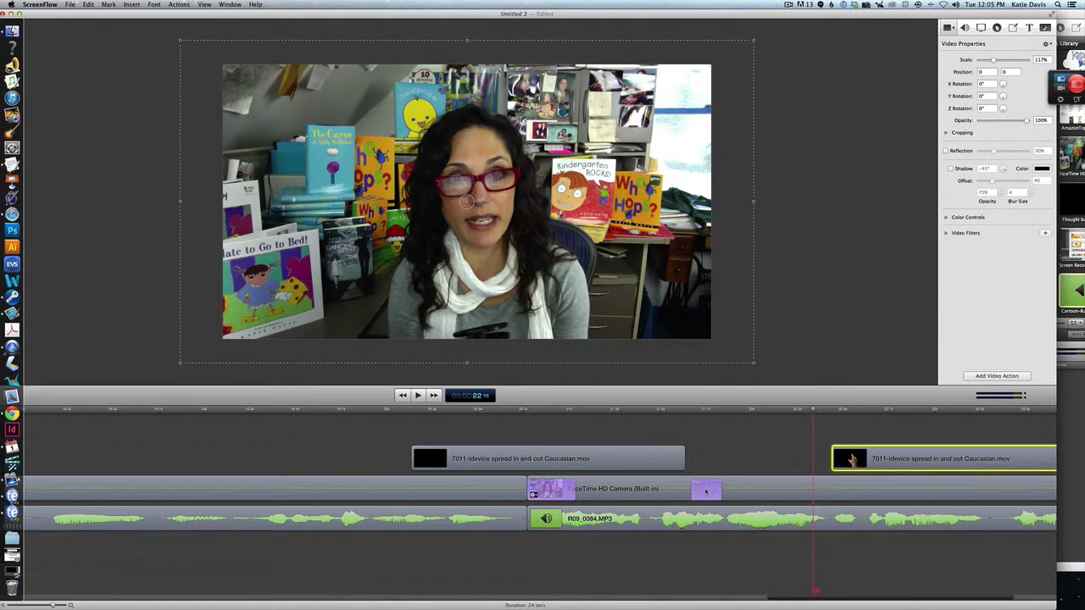
pyautogui.click(636, 489)
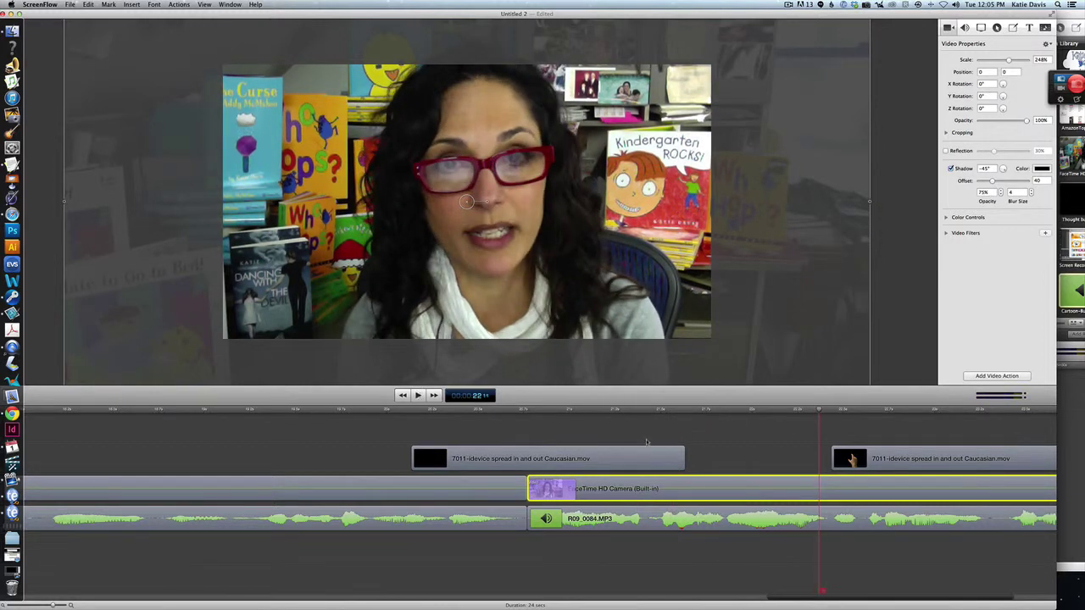
# Add an ending transition to the first hand gesture part, shorten it to about 0.3 s, and preview it.
pyautogui.click(598, 455)
pyautogui.rightClick(416, 465)
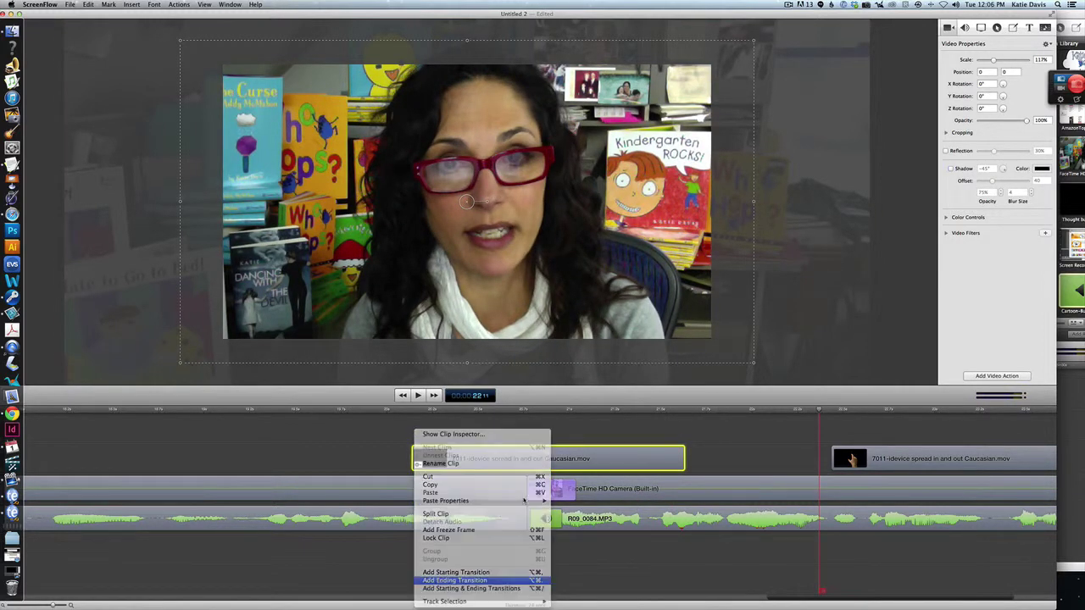
pyautogui.click(440, 581)
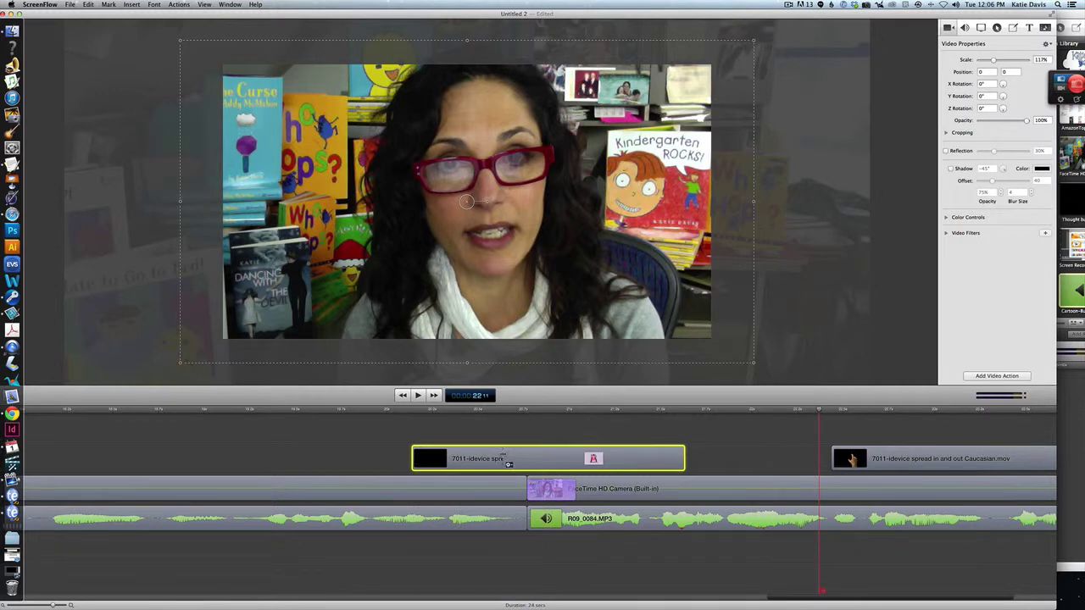
pyautogui.moveTo(500, 459); pyautogui.dragTo(636, 459)
pyautogui.click(478, 409)
pyautogui.press('space')
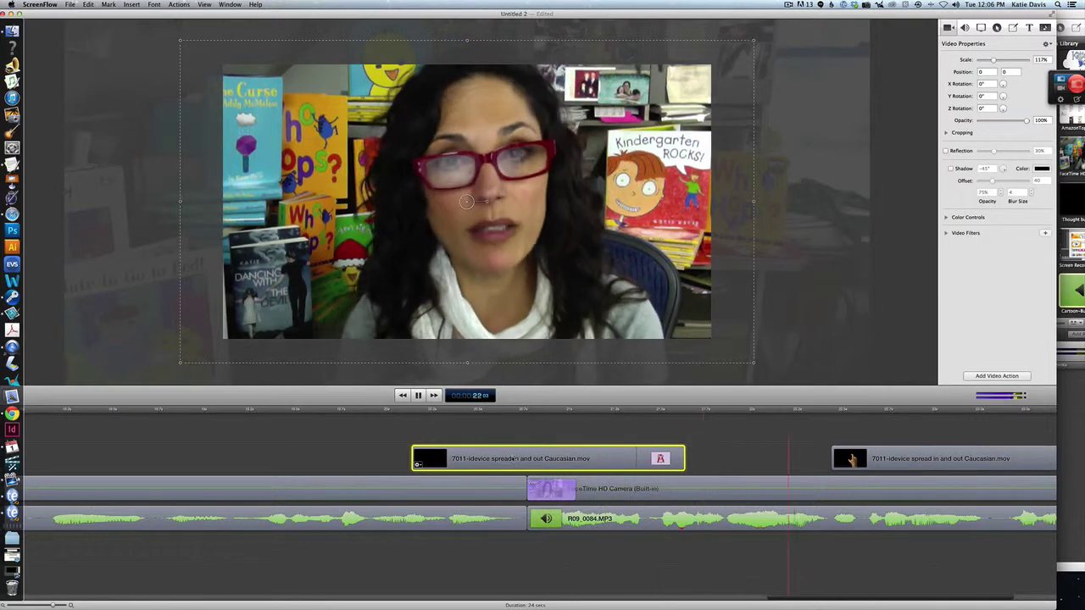
pyautogui.press('space')
# Delete the second hand gesture part and play the finger-spread zoom from just before the gesture clip.
pyautogui.click(848, 460)
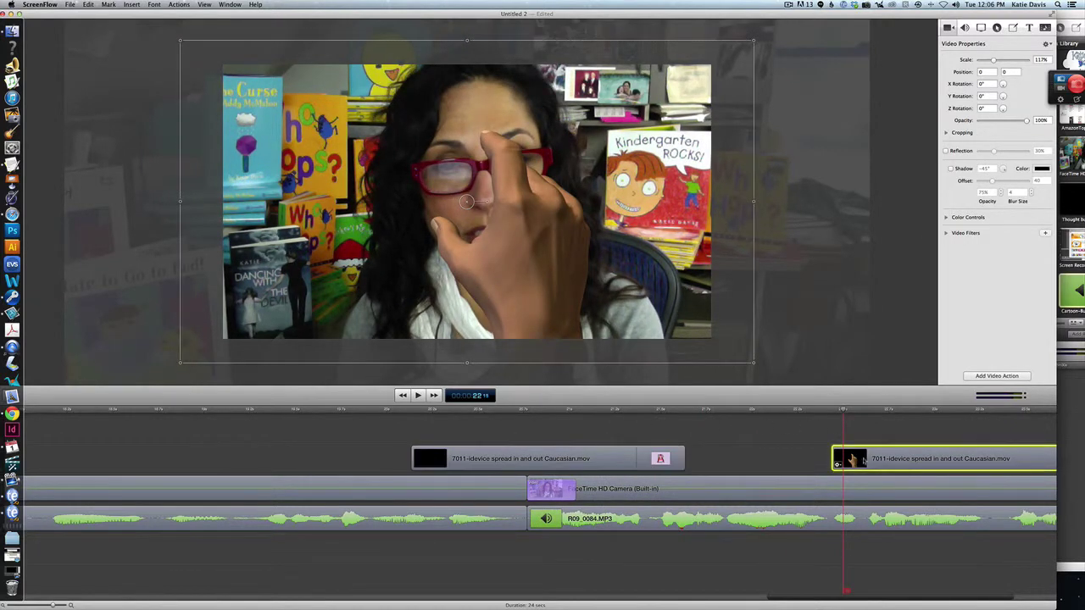
pyautogui.press('Delete')
pyautogui.click(391, 410)
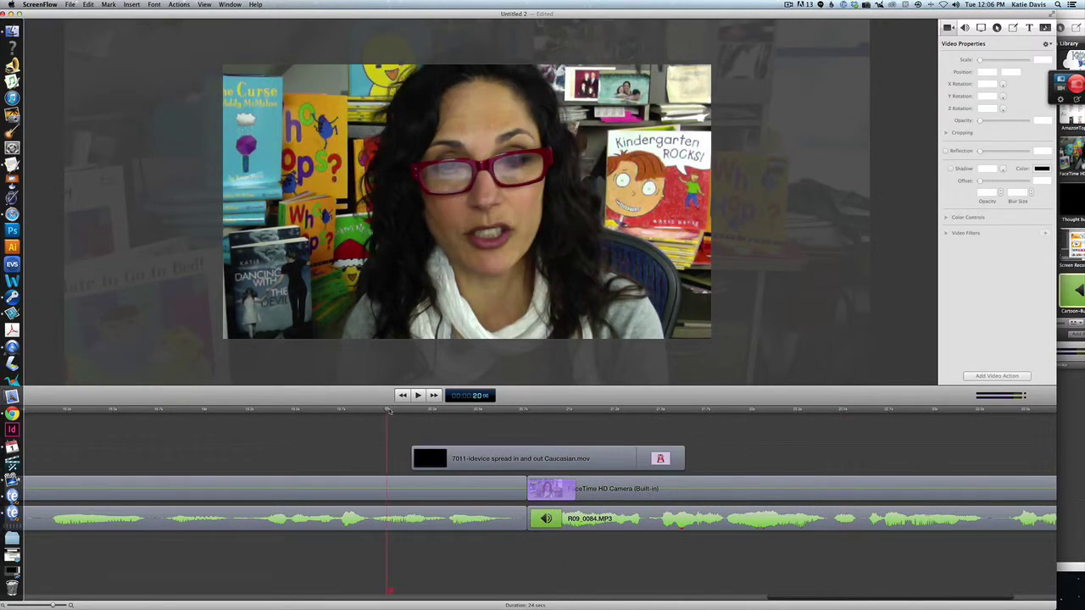
pyautogui.press('space')
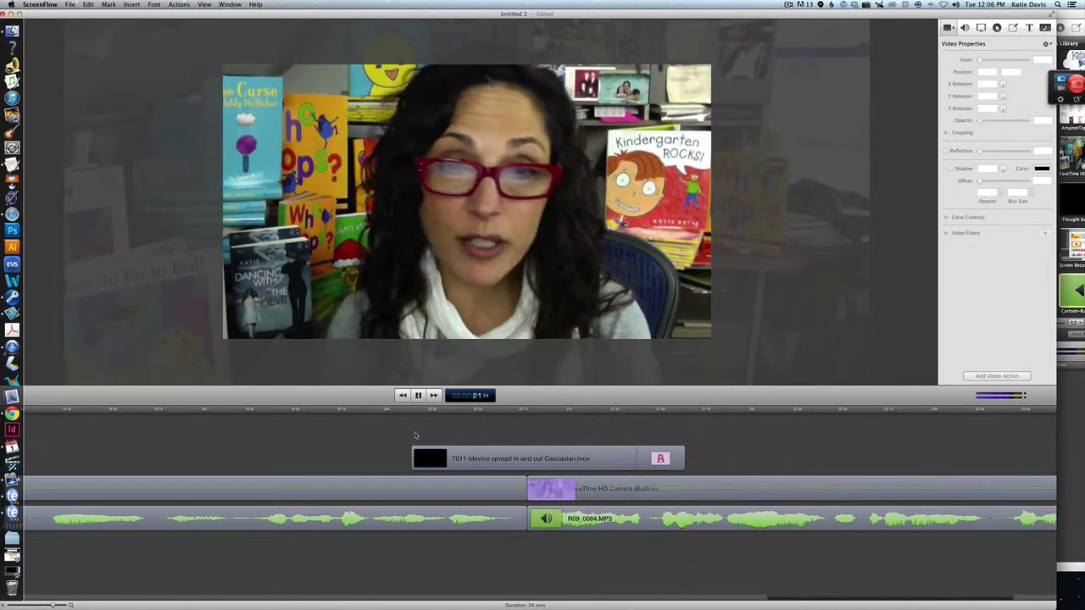
pyautogui.press('space')
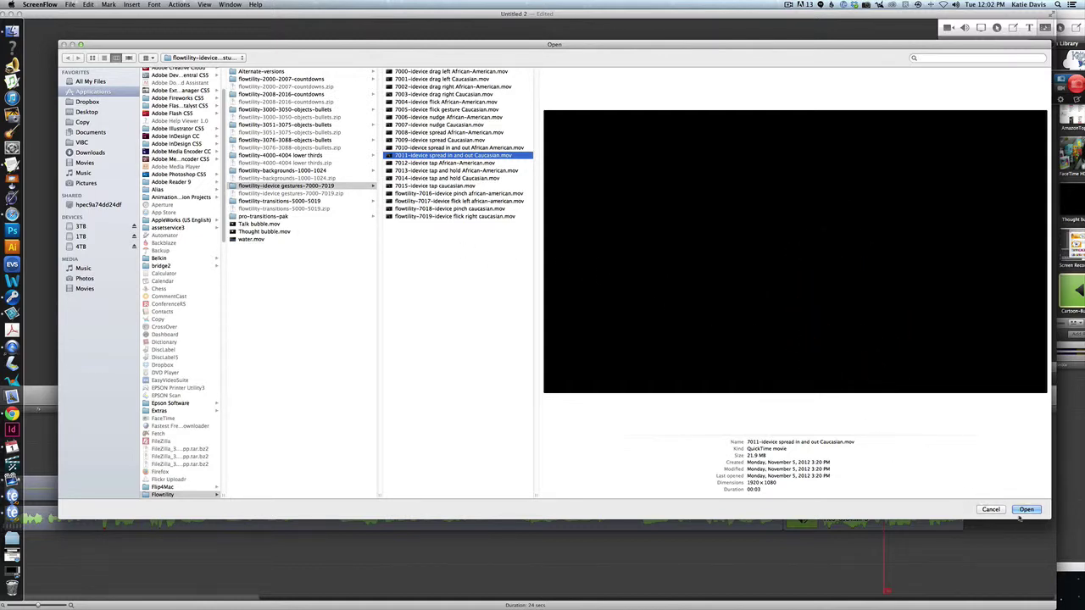
# Import 7011-idevice spread in and out Caucasian.mov and delete the Film Projector video and sound clips from the timeline.
pyautogui.press('Return')
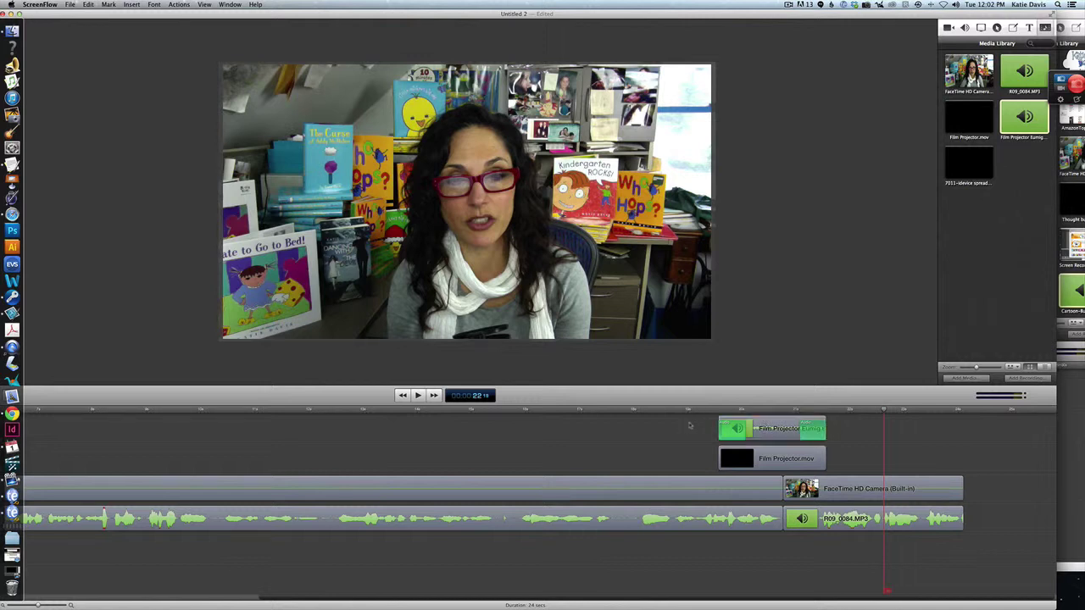
pyautogui.moveTo(688, 426); pyautogui.dragTo(786, 465)
pyautogui.press('Delete')
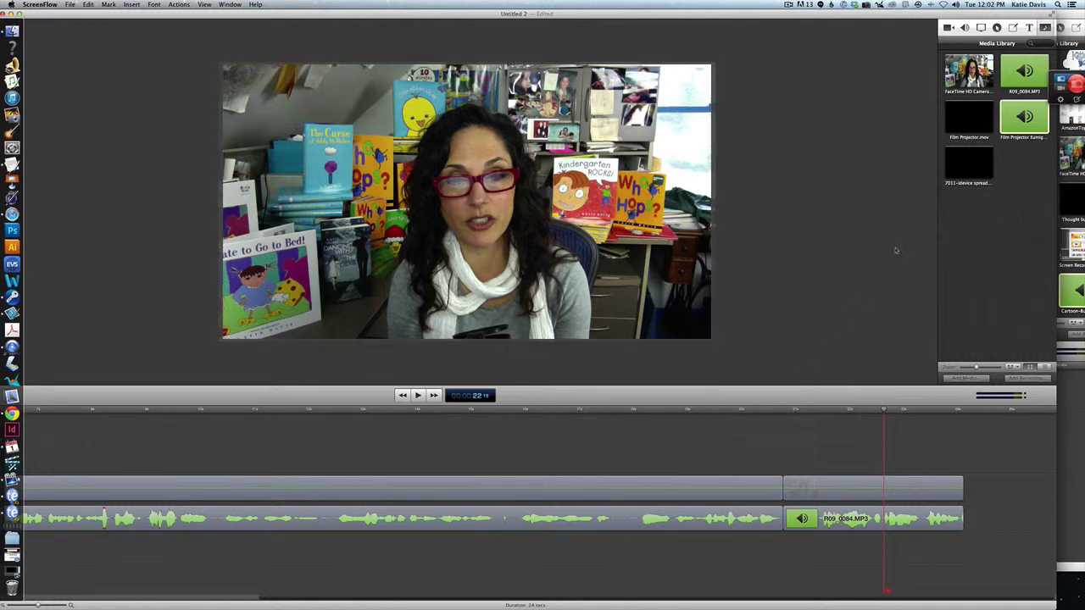
# Place the hand gesture clip on the track above the camera cut and magnify the timeline around the cut.
pyautogui.moveTo(963, 166); pyautogui.dragTo(772, 464)
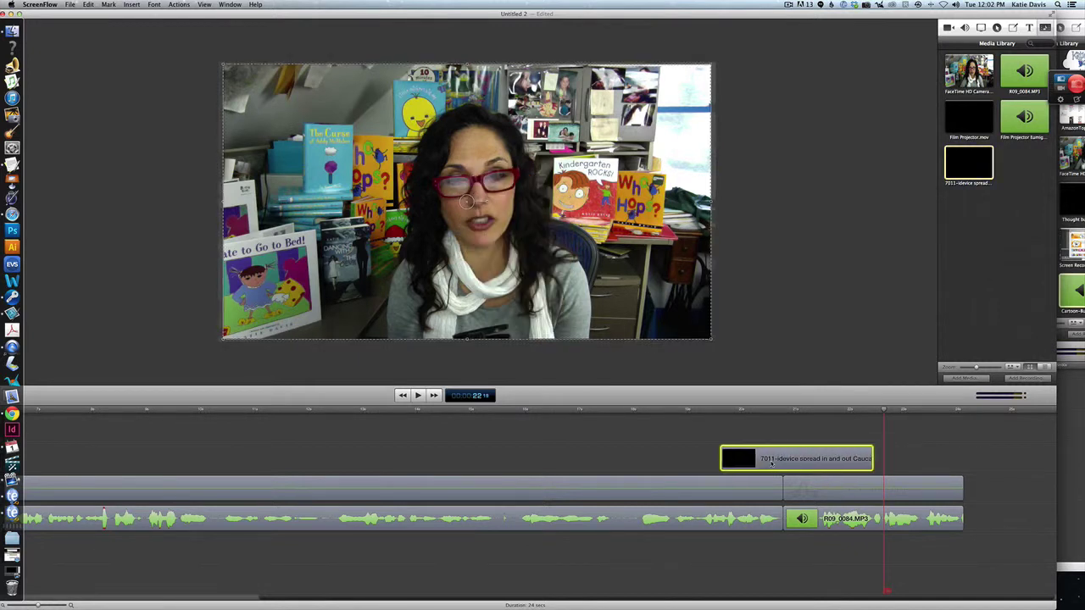
pyautogui.click(784, 411)
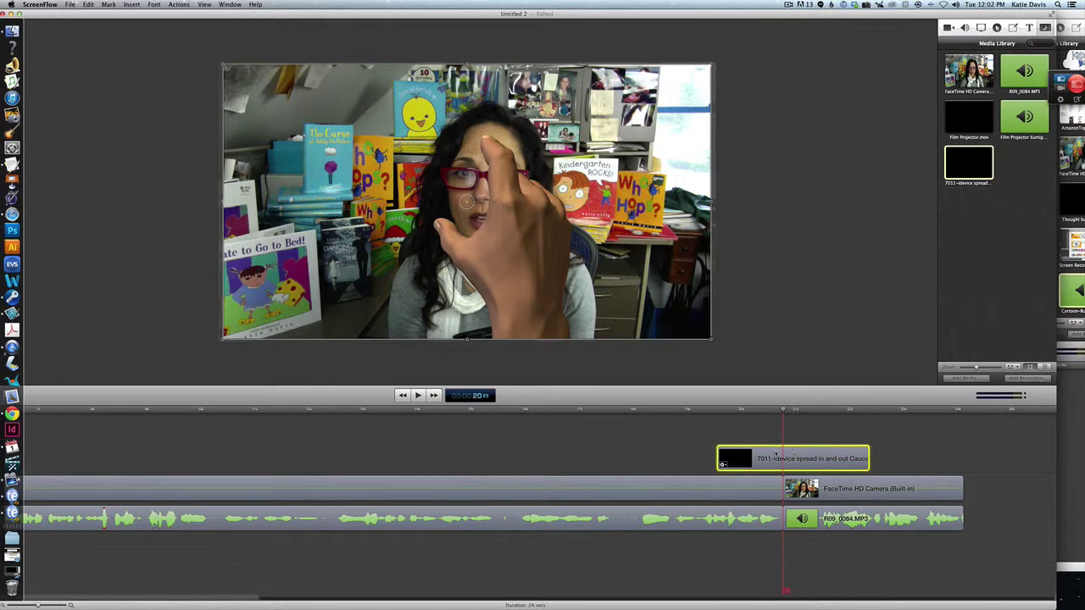
pyautogui.press('super+equal')
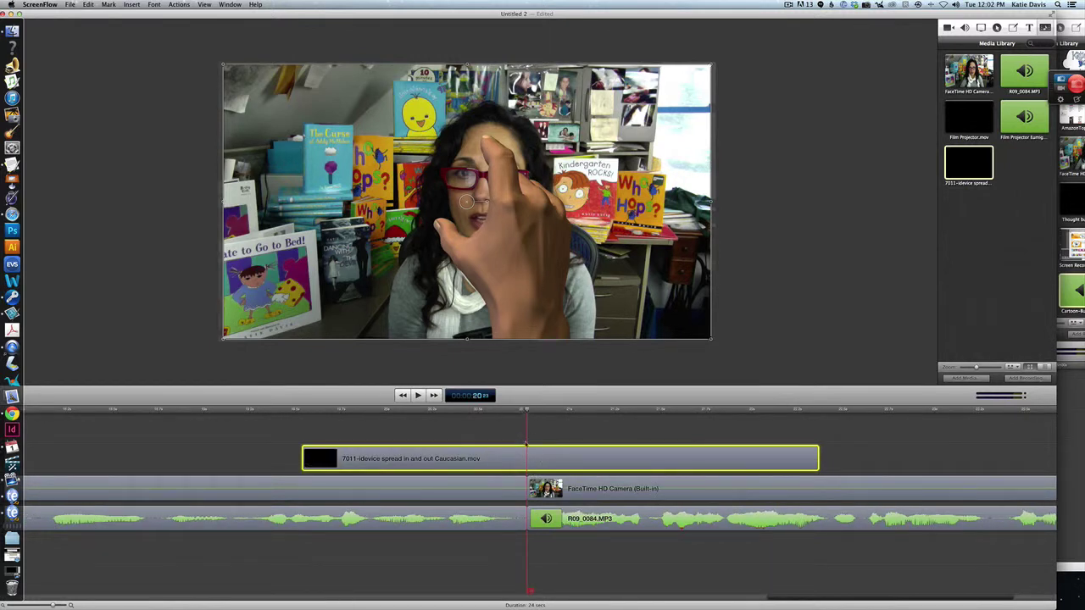
# Move the hand gesture clip later so it starts just before the cut, then play it.
pyautogui.click(531, 410)
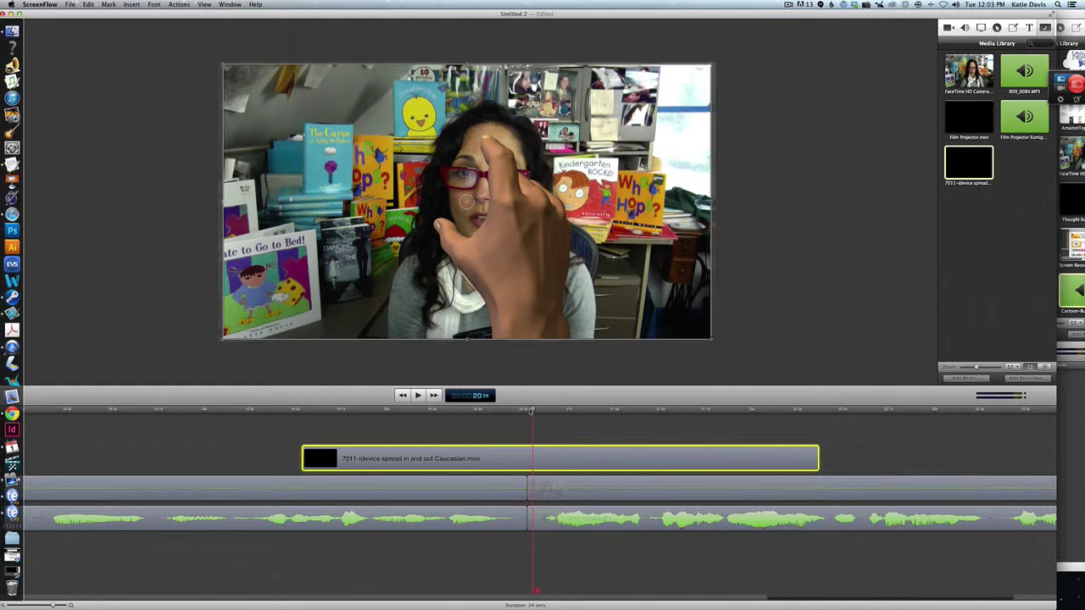
pyautogui.press('Left')
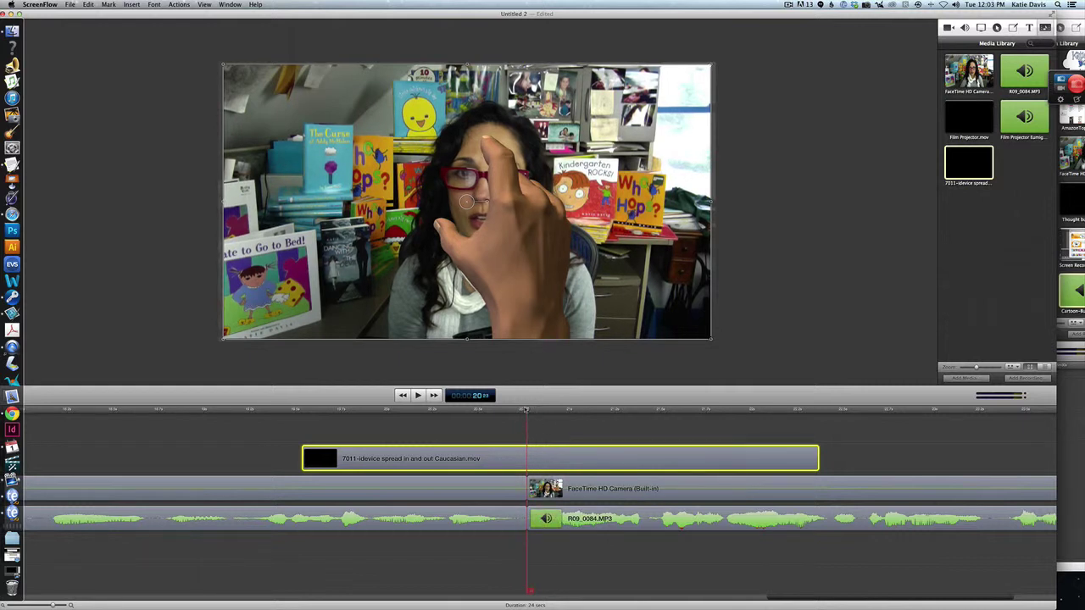
pyautogui.moveTo(525, 411)
pyautogui.mouseDown()
pyautogui.moveTo(387, 413)
pyautogui.moveTo(525, 428)
pyautogui.mouseUp()
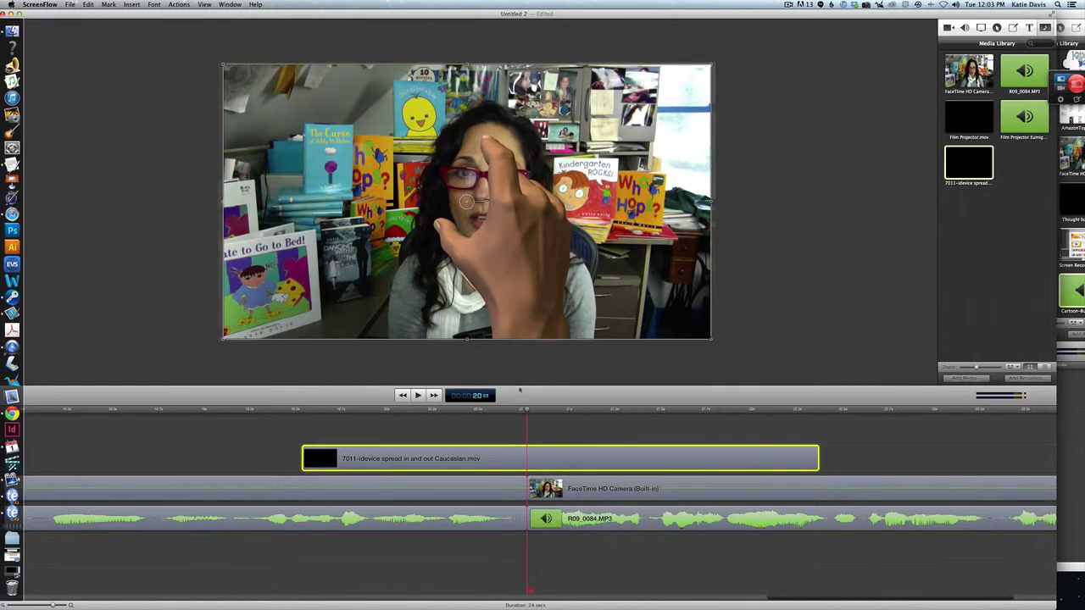
pyautogui.moveTo(552, 462); pyautogui.dragTo(727, 462)
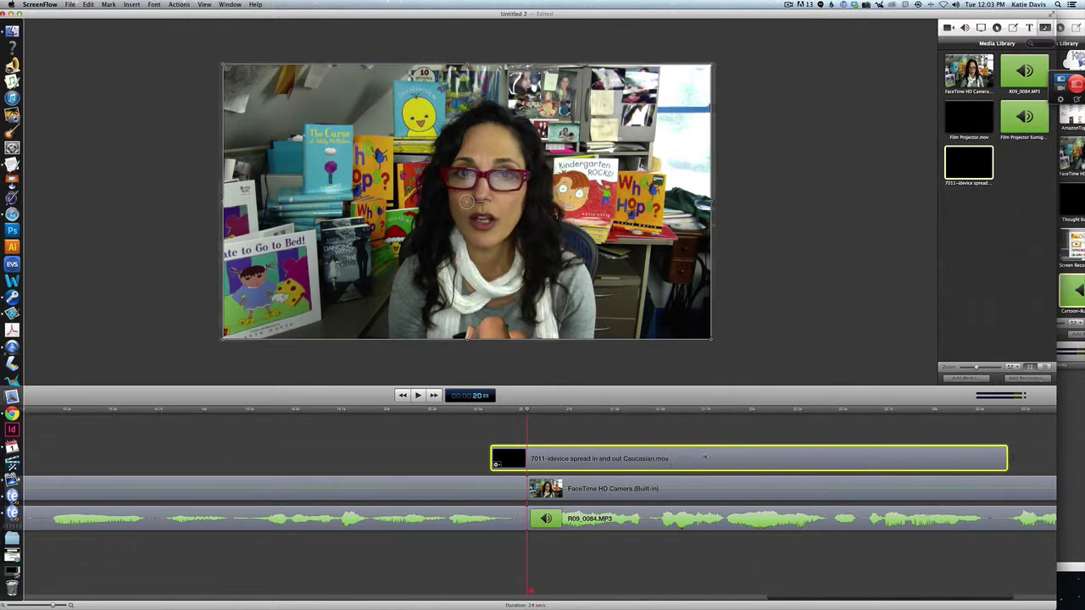
pyautogui.click(418, 396)
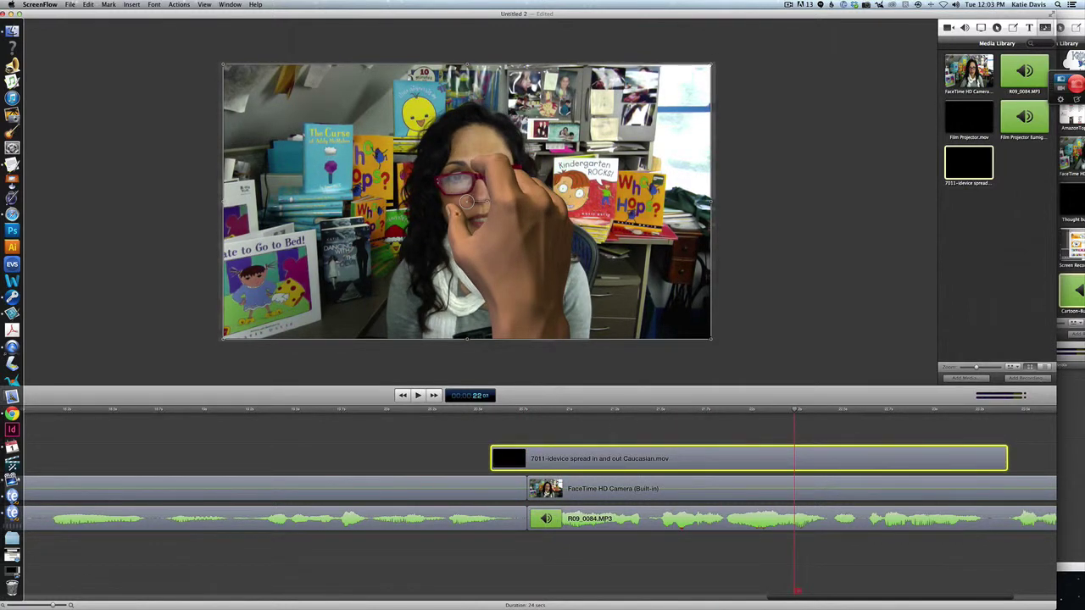
# Scale the hand gesture clip up to 117% and play it from just before the clip.
pyautogui.click(949, 28)
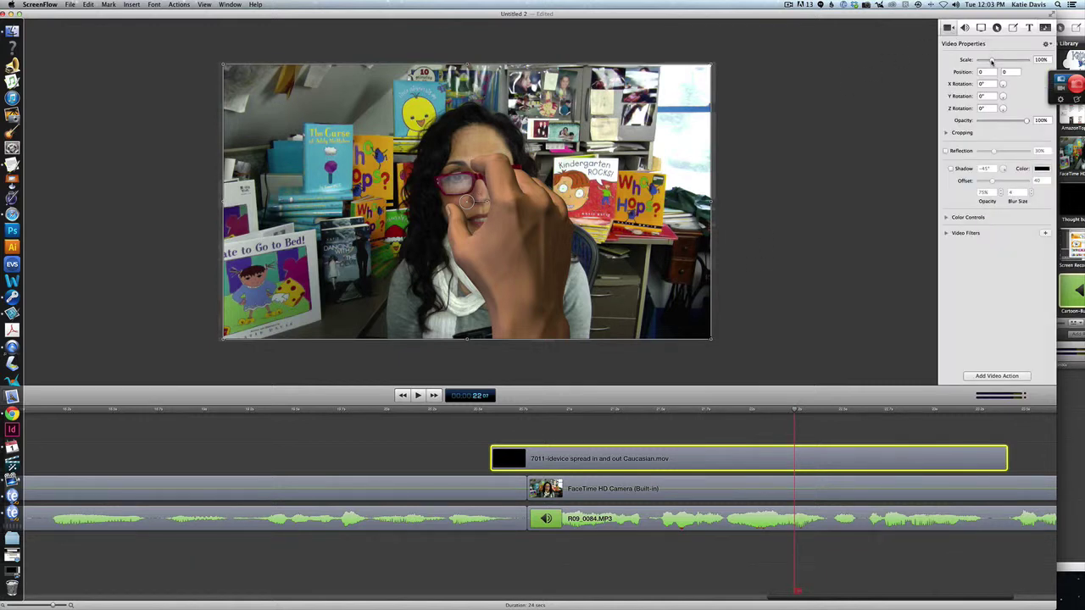
pyautogui.moveTo(992, 61); pyautogui.dragTo(993, 62)
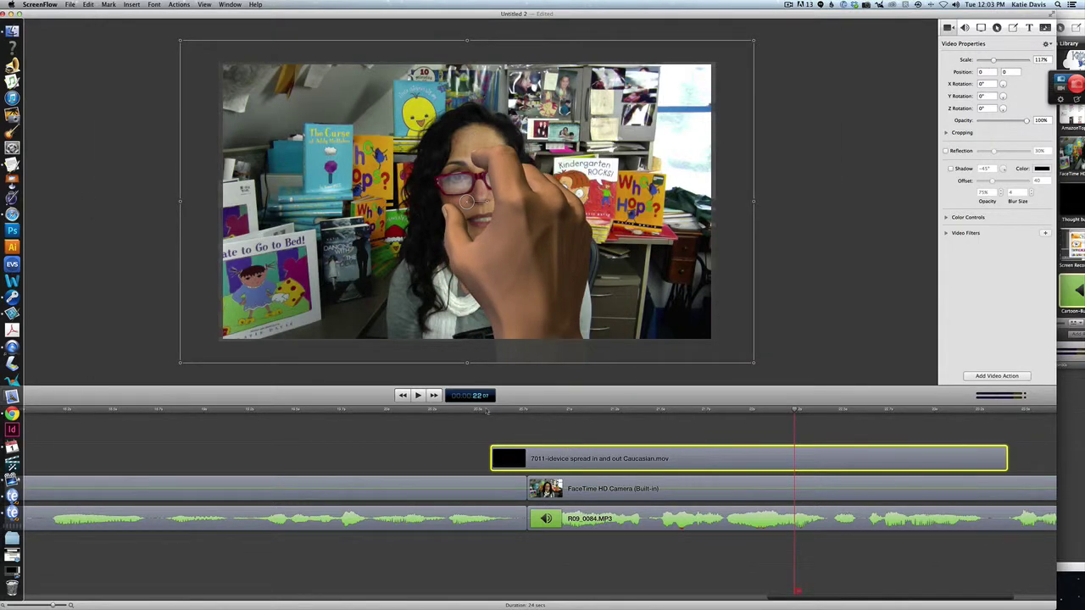
pyautogui.click(484, 410)
pyautogui.click(418, 395)
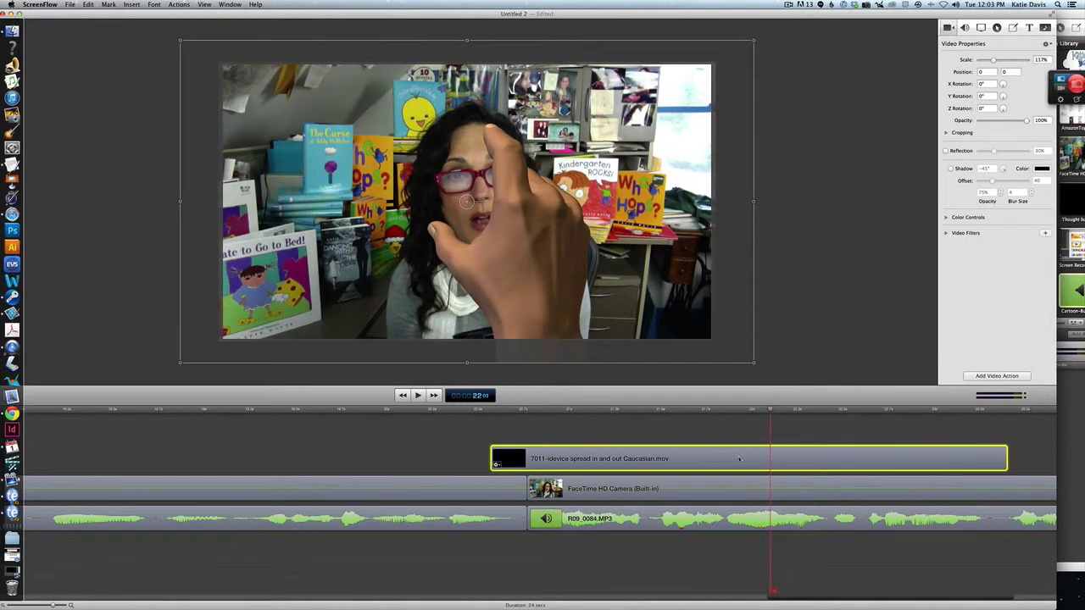
# Reposition the hand gesture clip over the camera cut so the fingers start spreading at the cut.
pyautogui.moveTo(768, 462); pyautogui.dragTo(588, 465)
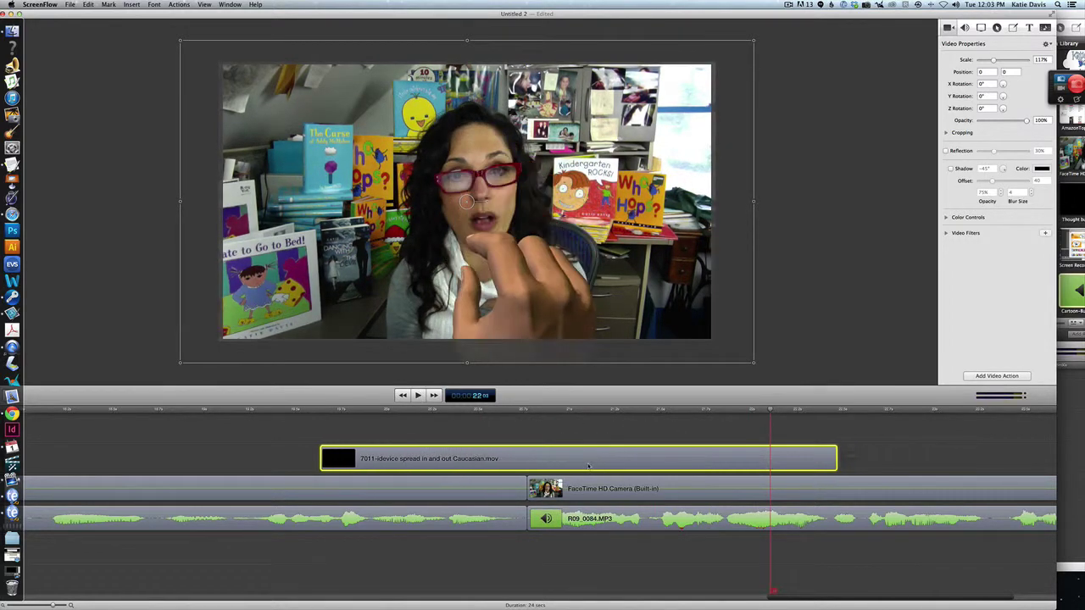
pyautogui.click(526, 411)
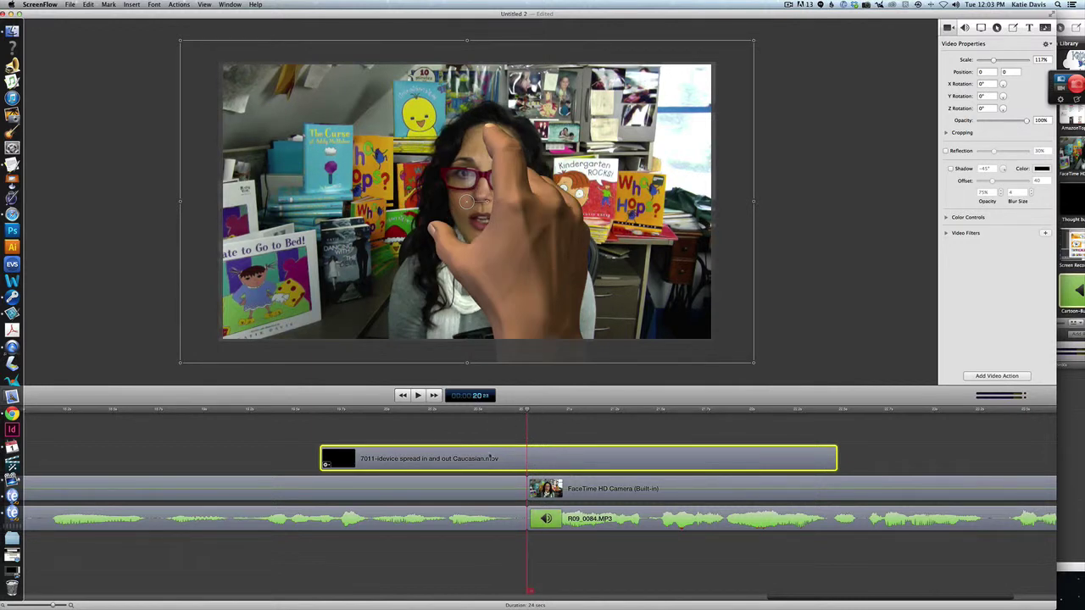
pyautogui.moveTo(488, 459); pyautogui.dragTo(580, 471)
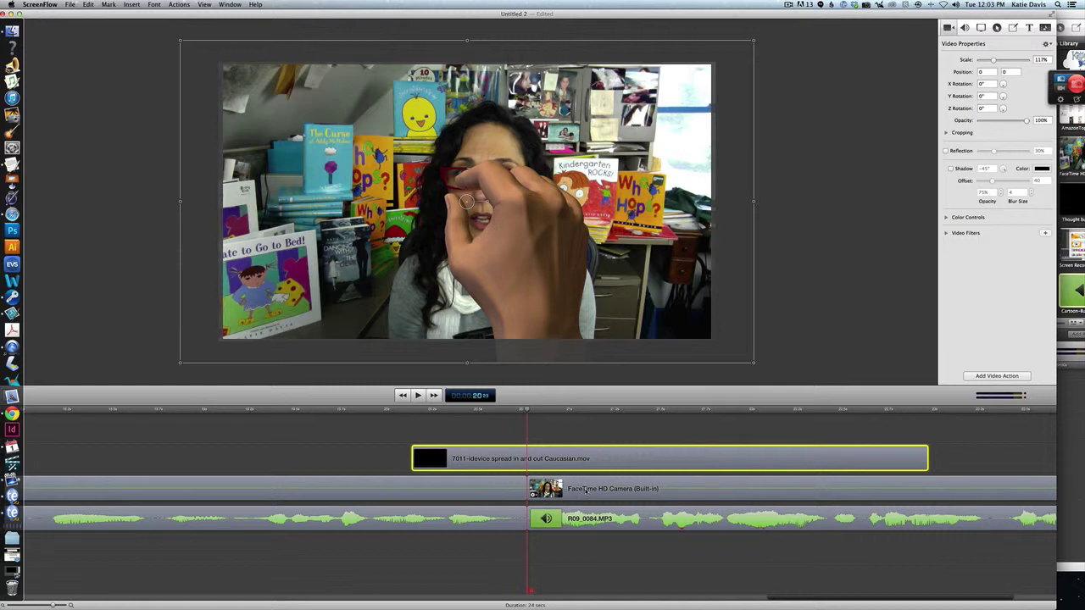
# Add a video action at the start of the camera clip after the cut, scaling the clip up to 205%.
pyautogui.click(586, 490)
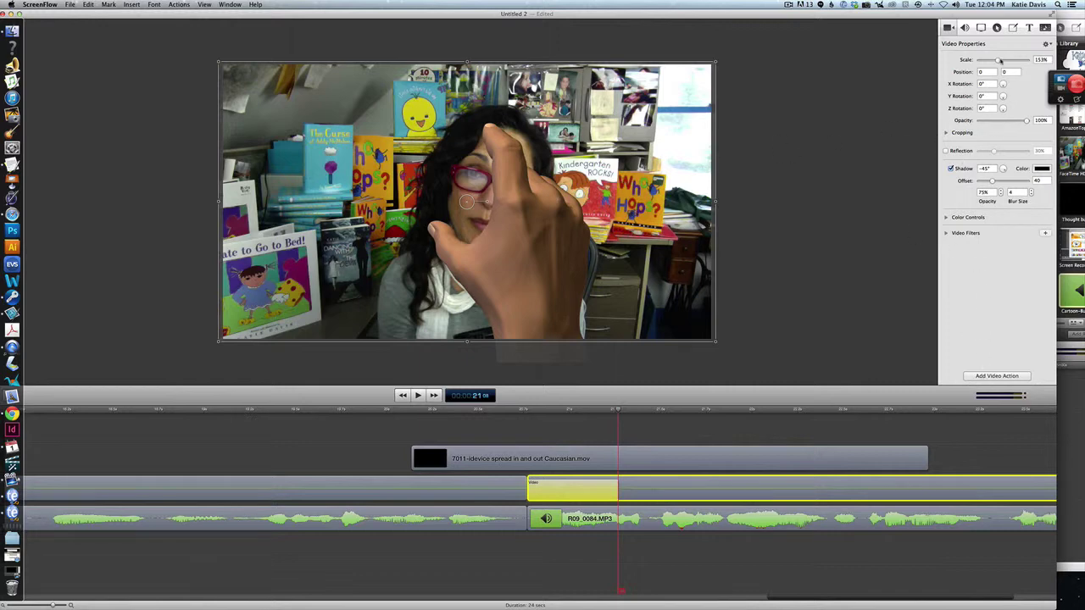
pyautogui.moveTo(1000, 61); pyautogui.dragTo(1003, 64)
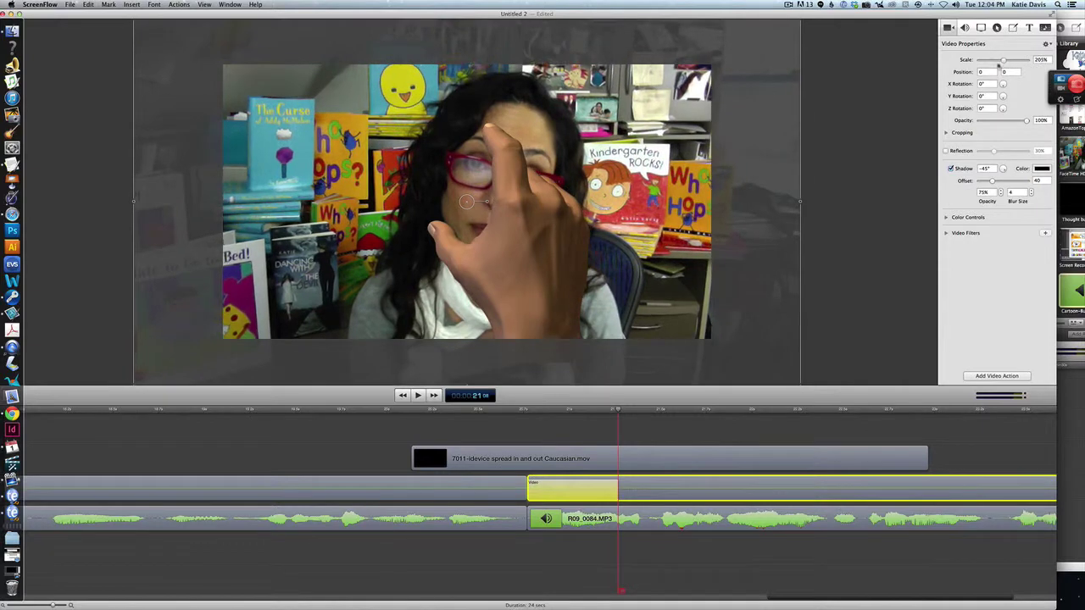
pyautogui.click(515, 411)
pyautogui.click(559, 411)
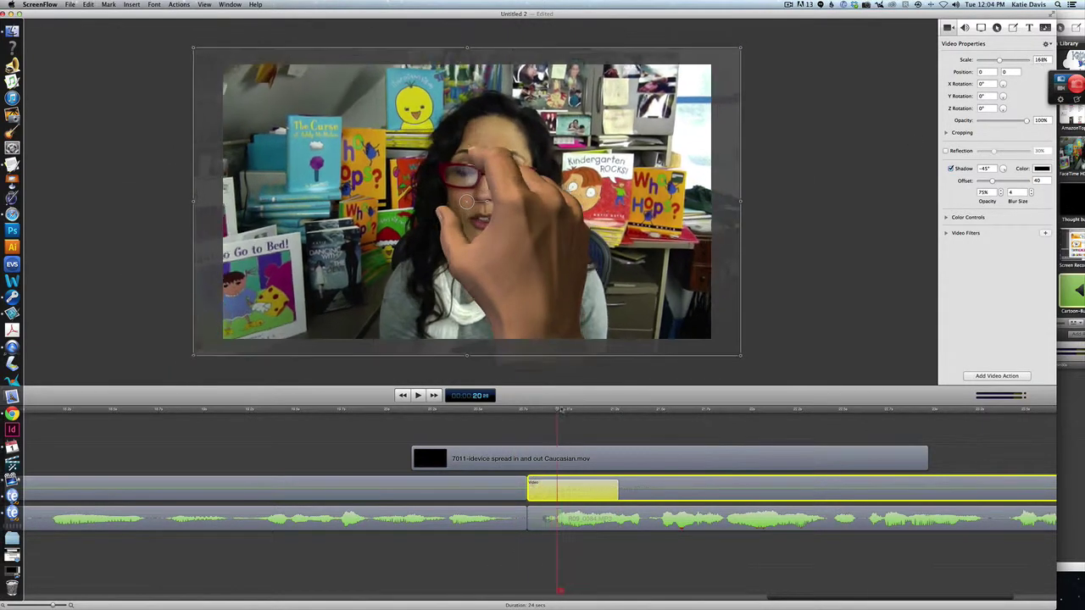
# Shorten the zoom action to end where the fingers are fully spread, and play the gesture across the cut.
pyautogui.moveTo(559, 410)
pyautogui.mouseDown()
pyautogui.moveTo(631, 411)
pyautogui.moveTo(575, 410)
pyautogui.mouseUp()
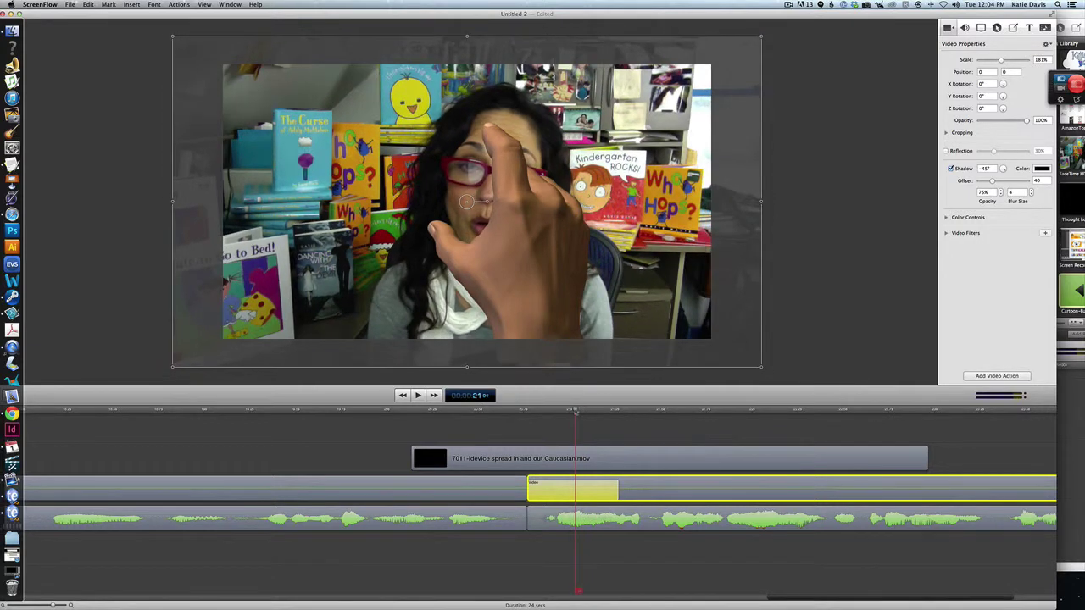
pyautogui.click(615, 485)
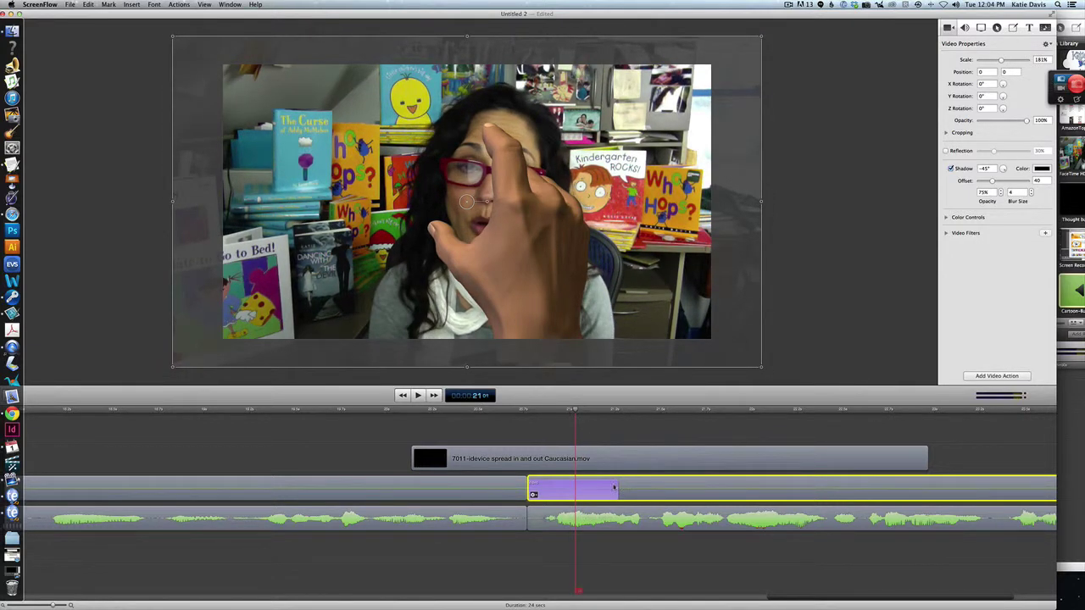
pyautogui.moveTo(616, 486); pyautogui.dragTo(577, 487)
pyautogui.moveTo(537, 414); pyautogui.dragTo(375, 413)
pyautogui.press('space')
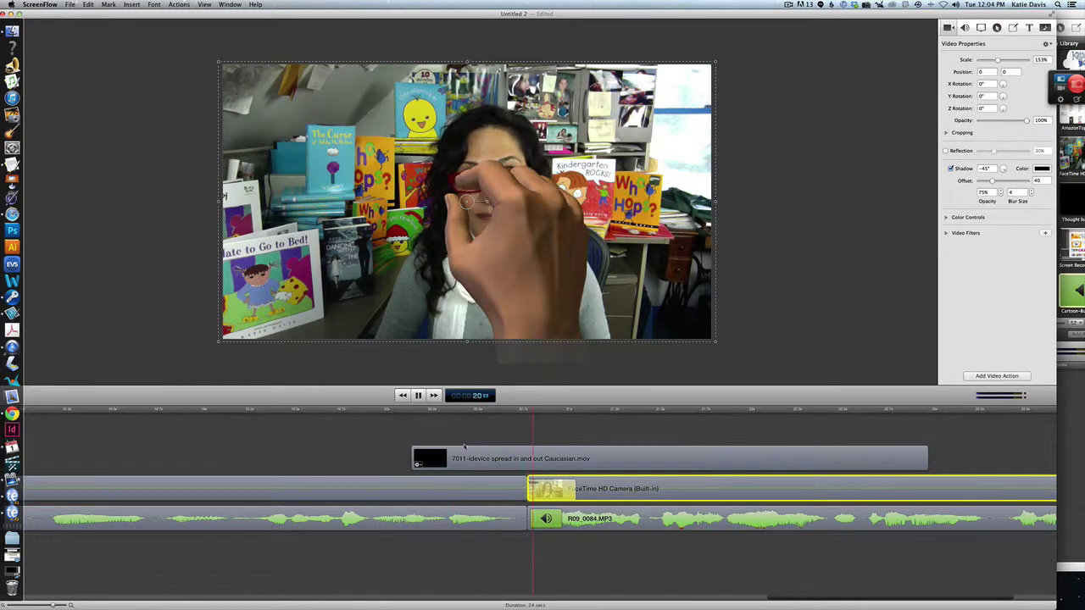
pyautogui.press('space')
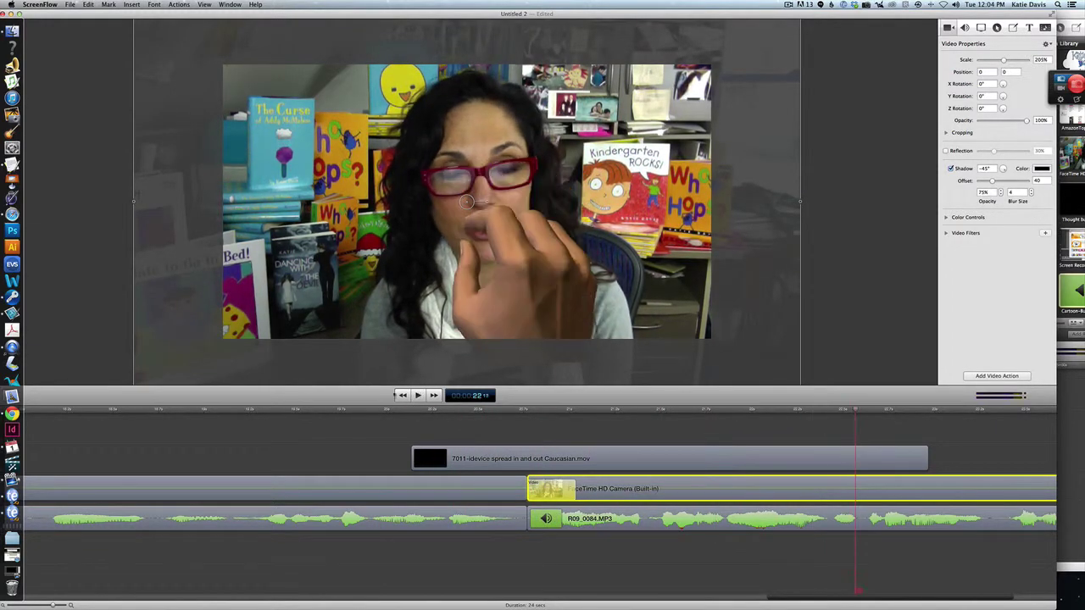
pyautogui.click(318, 413)
pyautogui.press('space')
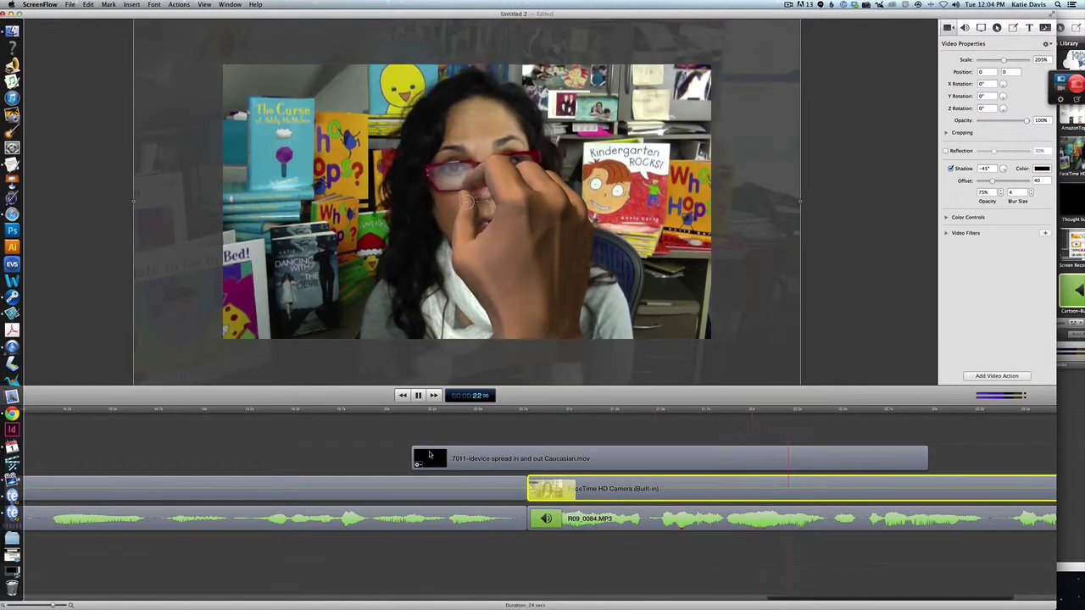
pyautogui.press('space')
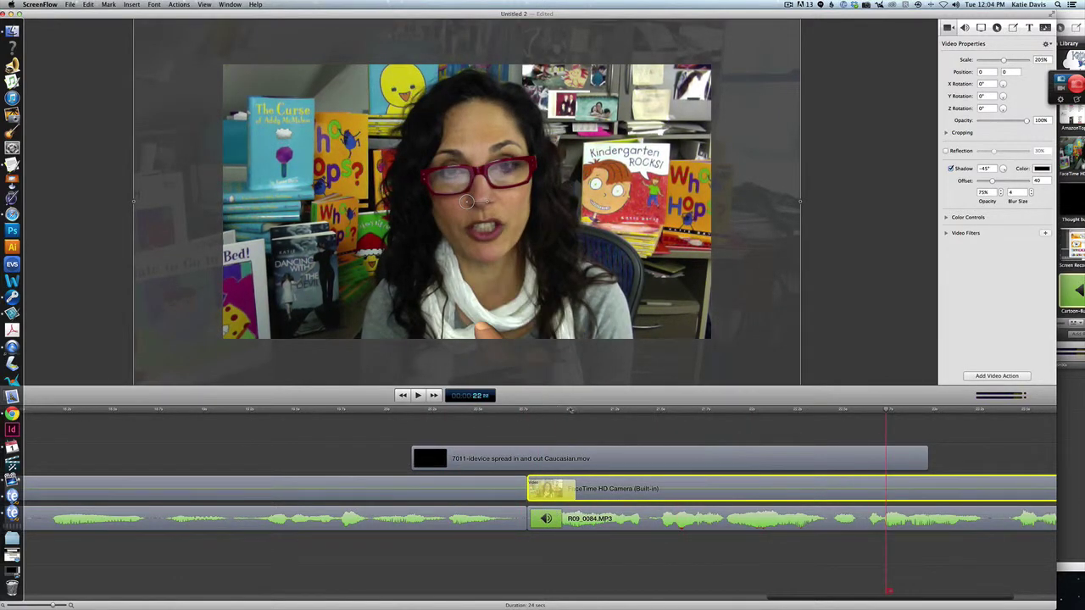
# Add a second video action to the camera clip where the fingers begin pinching, and shorten it to end before they close.
pyautogui.moveTo(672, 412); pyautogui.dragTo(694, 418)
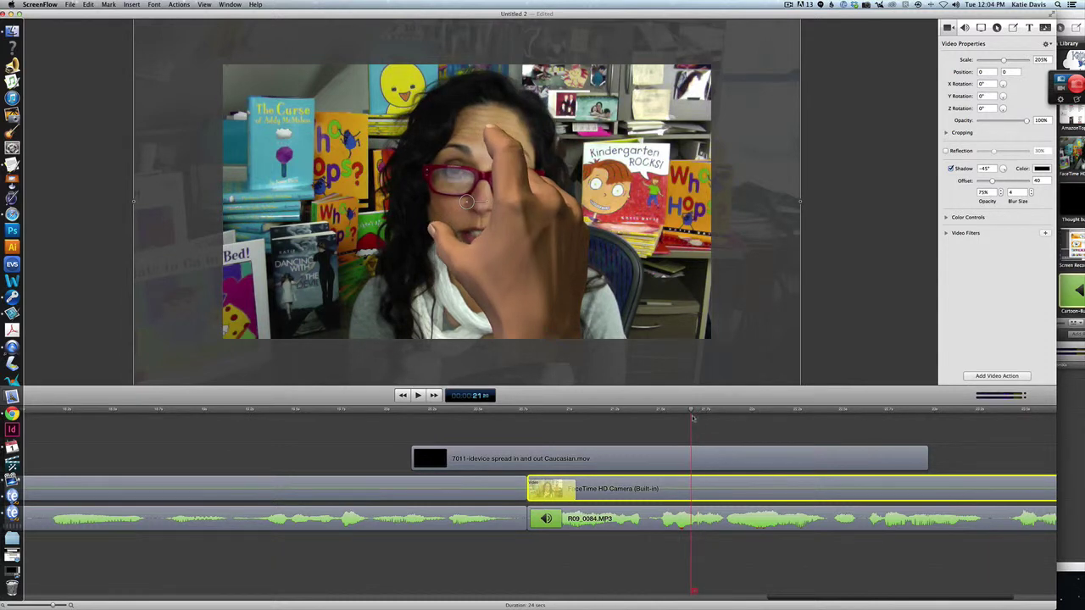
pyautogui.click(995, 376)
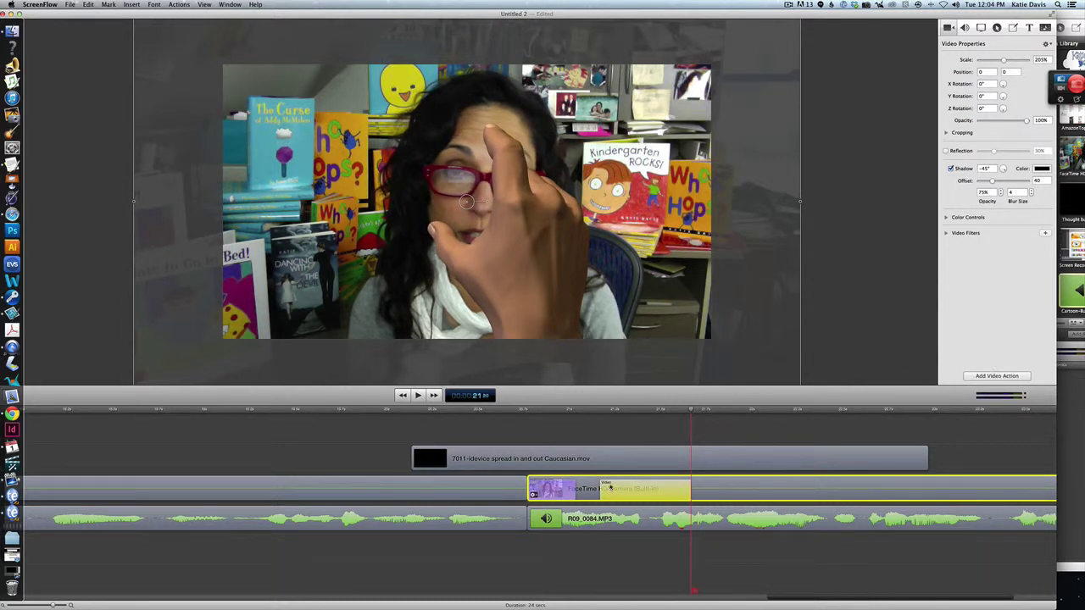
pyautogui.moveTo(610, 488); pyautogui.dragTo(699, 490)
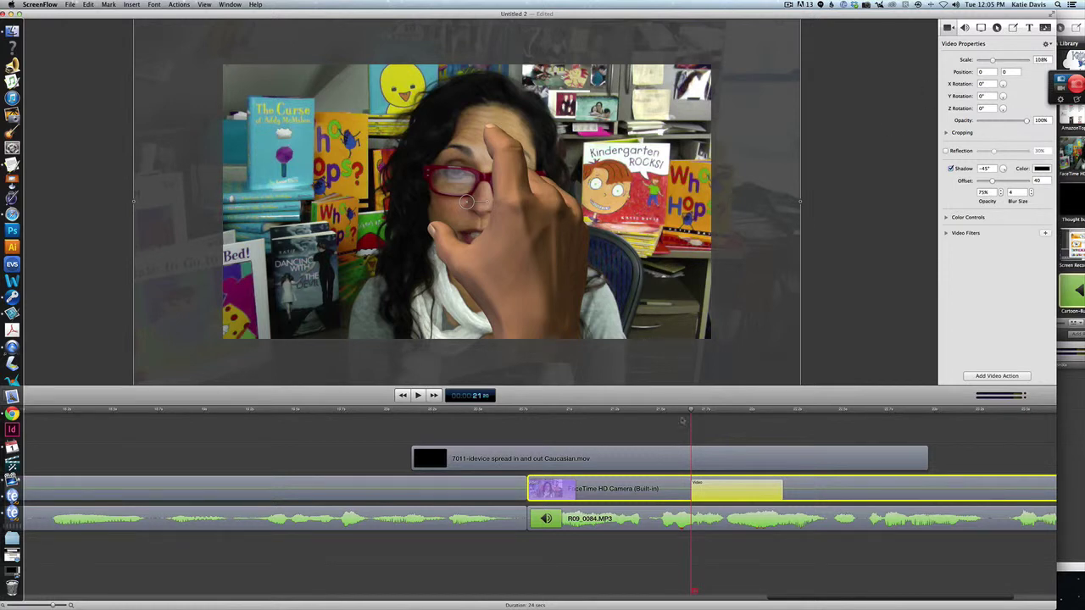
pyautogui.moveTo(694, 410); pyautogui.dragTo(722, 410)
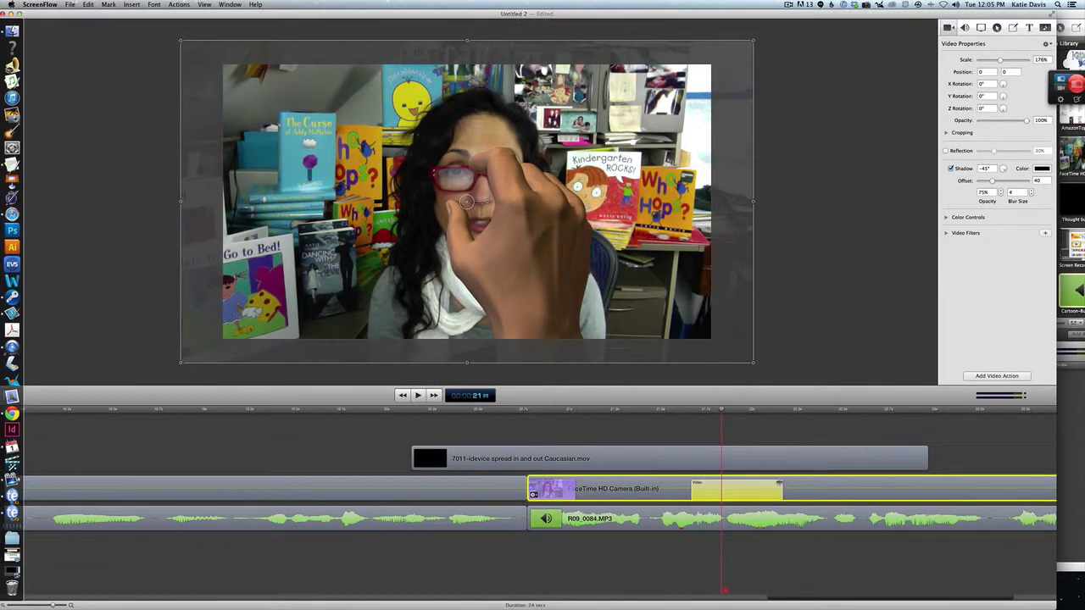
pyautogui.moveTo(780, 485); pyautogui.dragTo(723, 489)
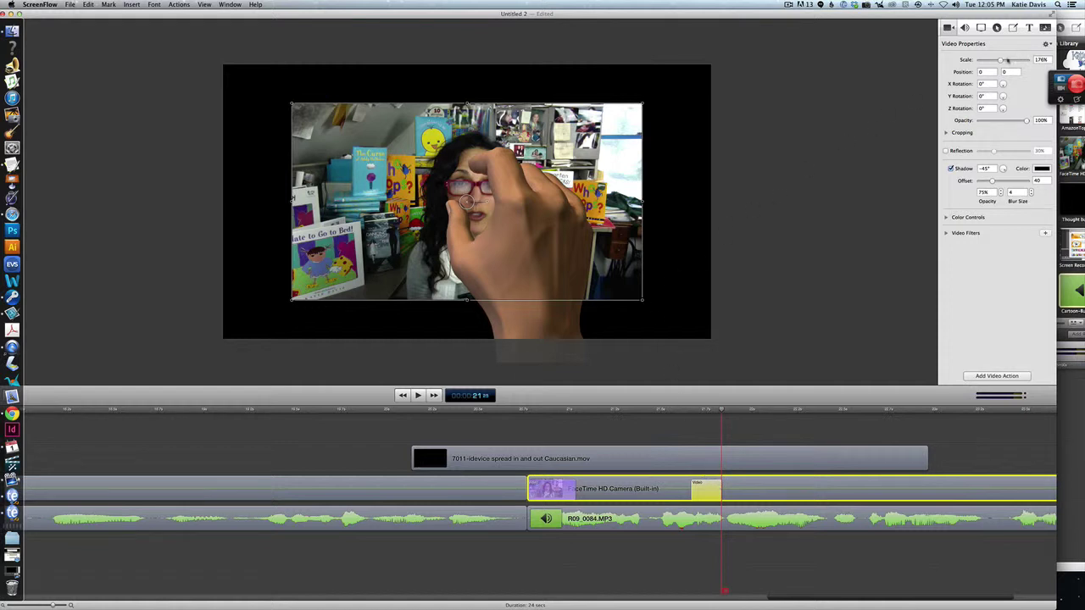
# Scale the camera clip to 248% before the second action and 150% after it, and play the zoom in and out.
pyautogui.moveTo(1001, 61); pyautogui.dragTo(1006, 62)
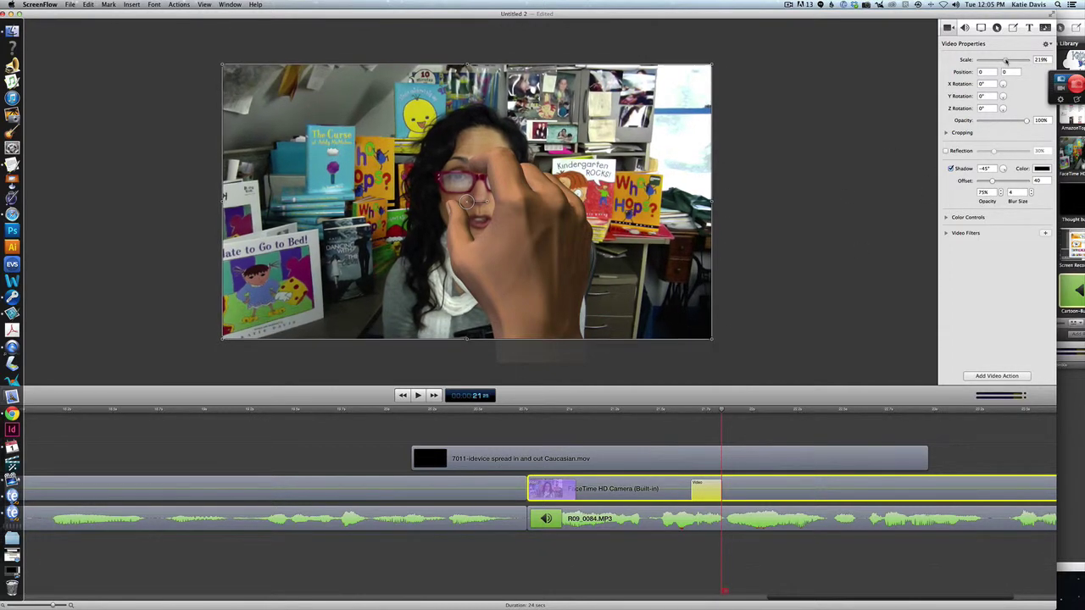
pyautogui.click(684, 409)
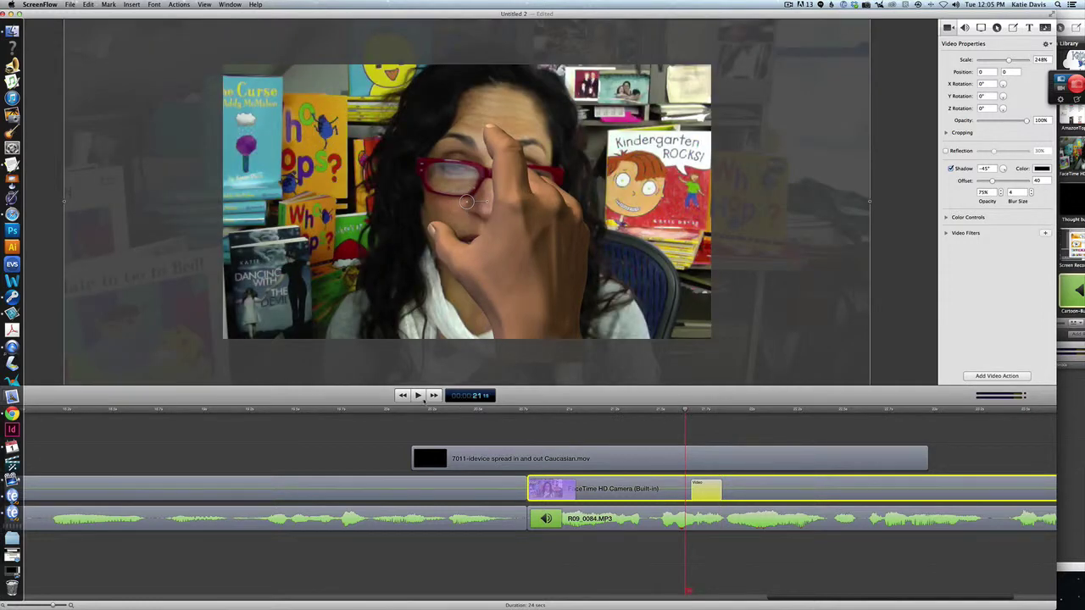
pyautogui.click(418, 395)
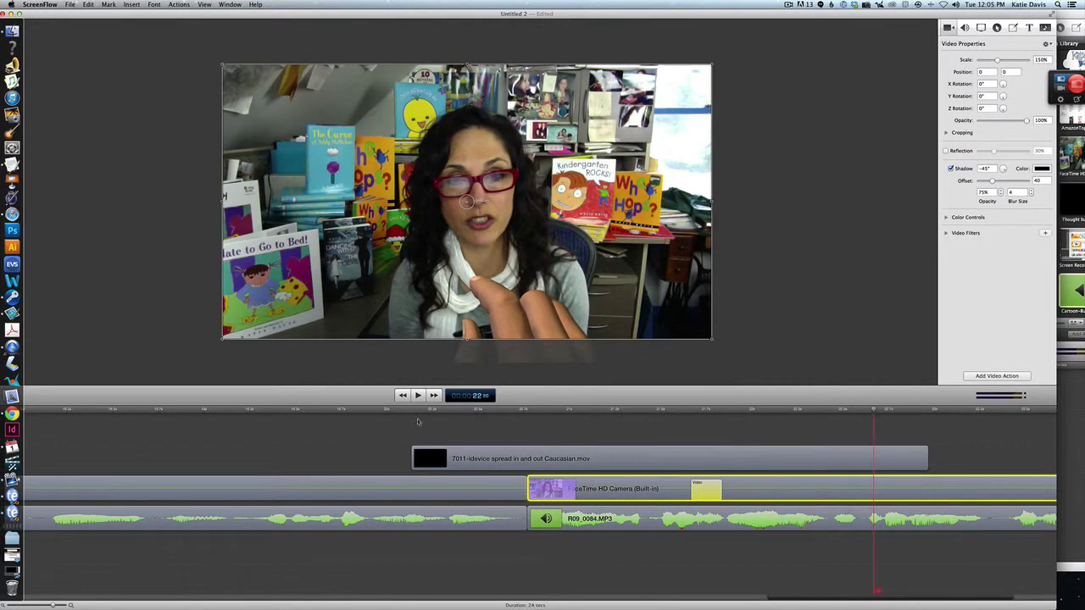
pyautogui.click(467, 410)
pyautogui.press('space')
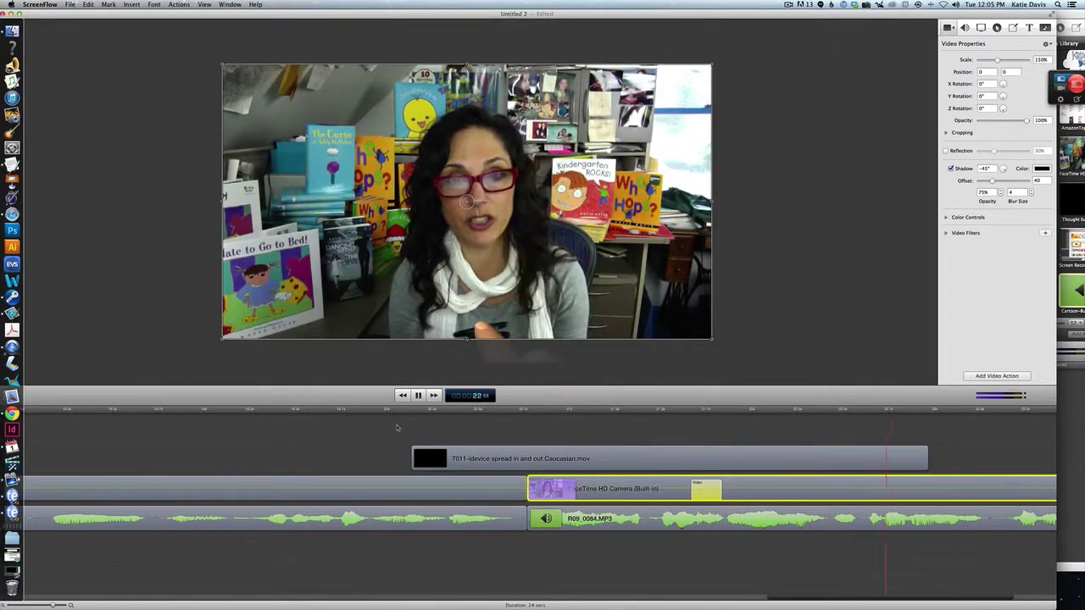
pyautogui.press('space')
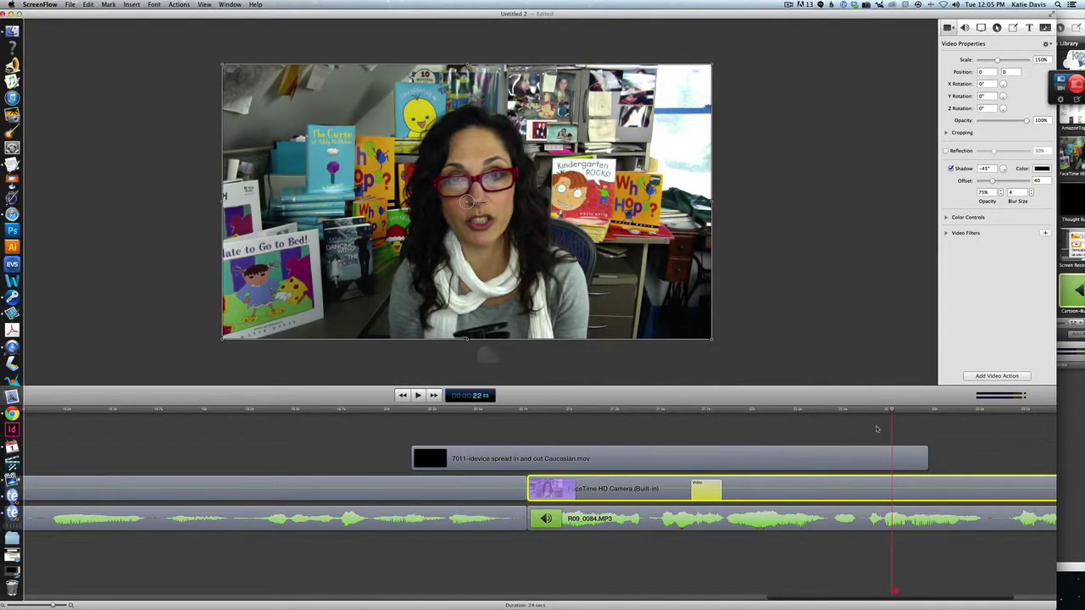
# Split the hand gesture clip just before the second video action and move its latter part farther along the timeline.
pyautogui.click(636, 411)
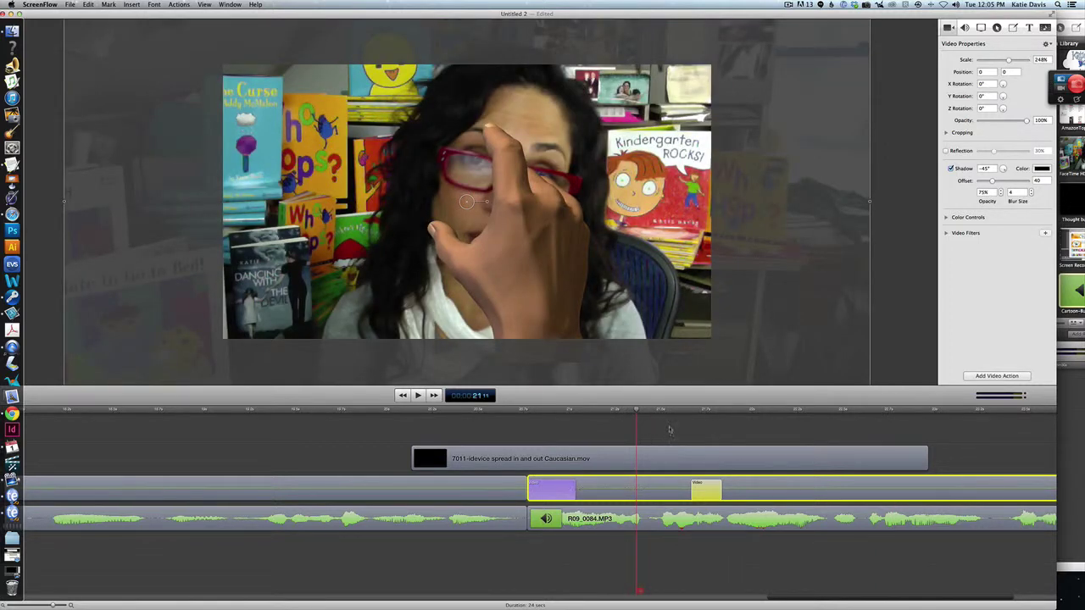
pyautogui.click(683, 410)
pyautogui.click(657, 458)
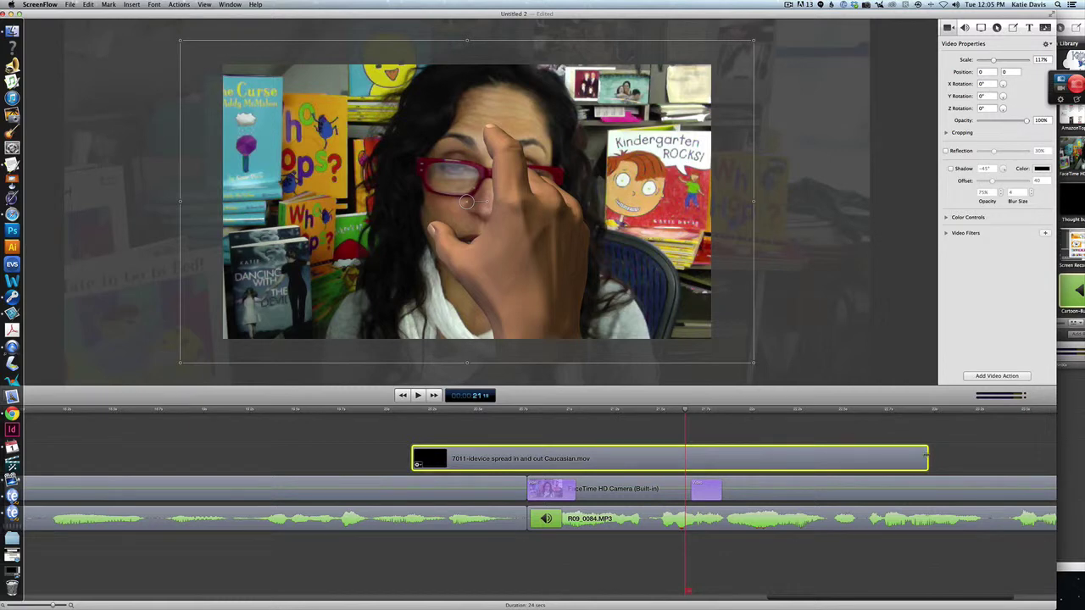
pyautogui.press('t')
pyautogui.moveTo(739, 459); pyautogui.dragTo(882, 459)
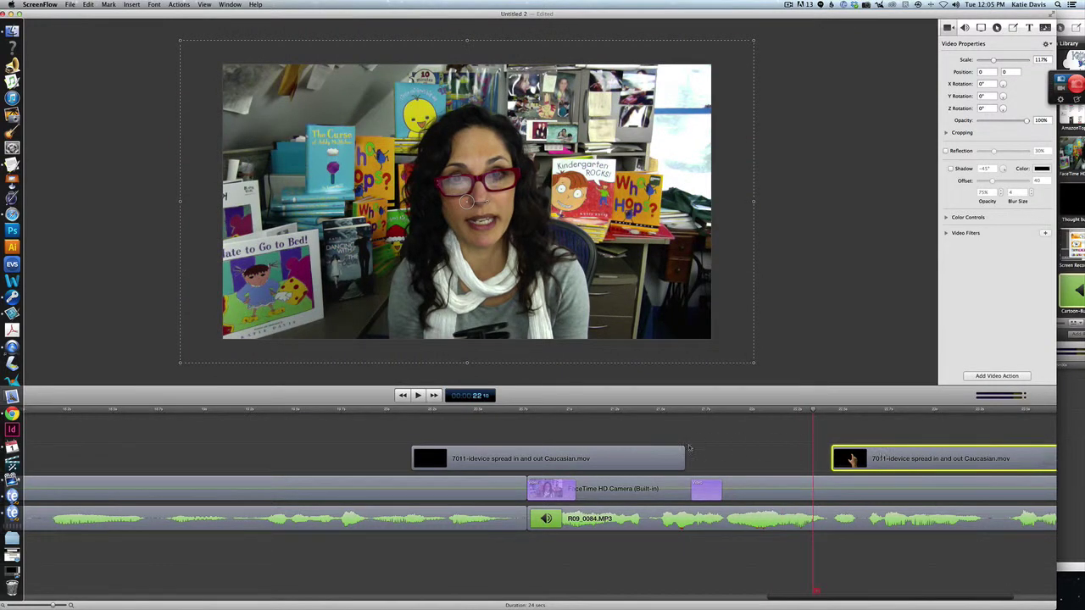
# Delete the second video action from the camera clip and play the section.
pyautogui.click(707, 490)
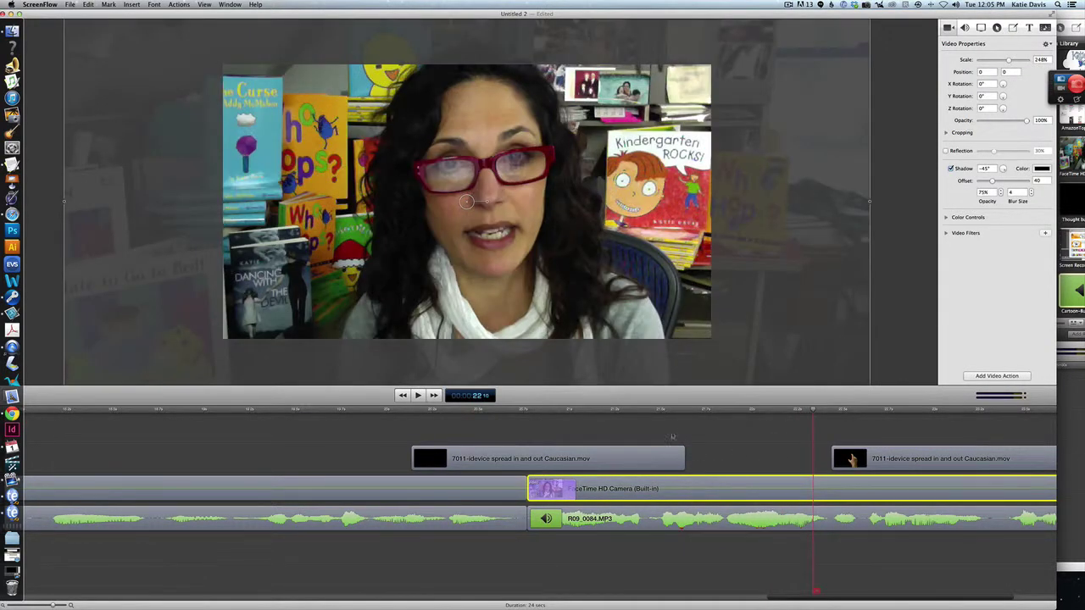
pyautogui.click(637, 411)
pyautogui.press('space')
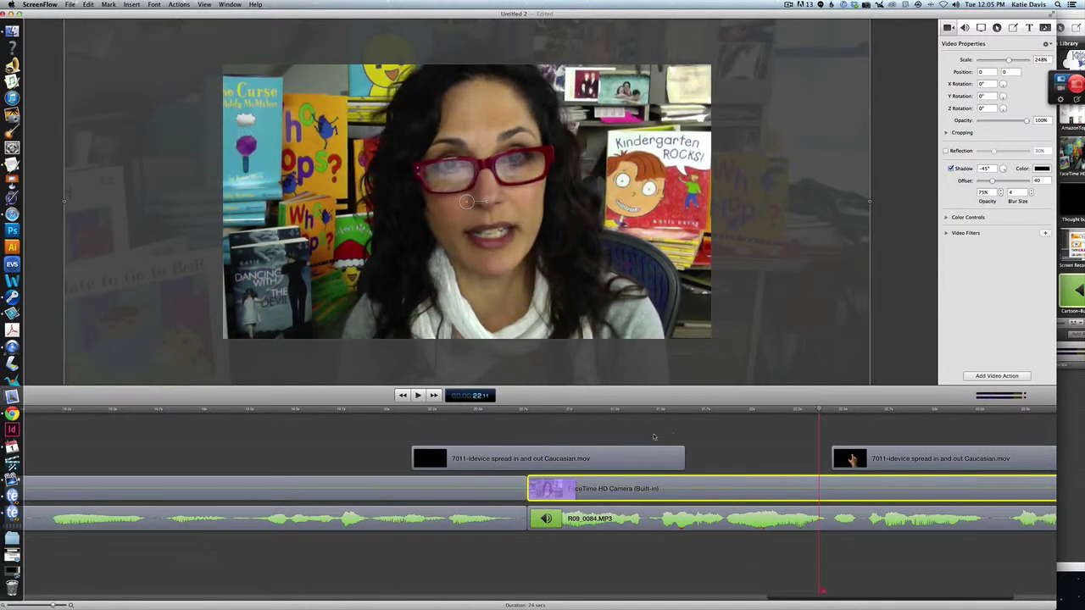
# Add an ending transition to the first hand gesture clip, shorten it to the clip's last part, and play it.
pyautogui.click(472, 459)
pyautogui.rightClick(417, 465)
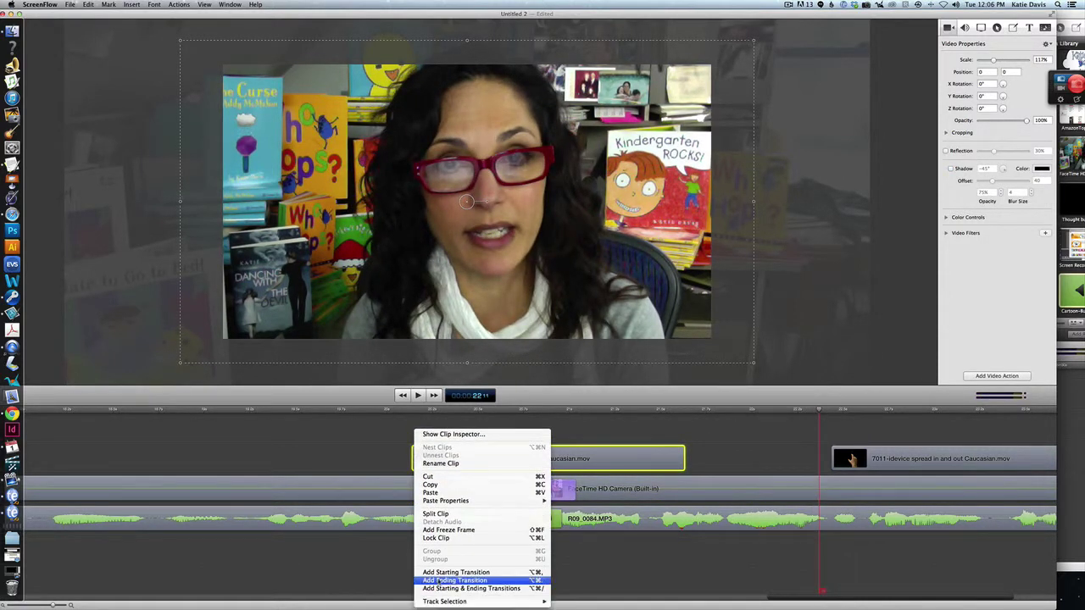
pyautogui.click(450, 580)
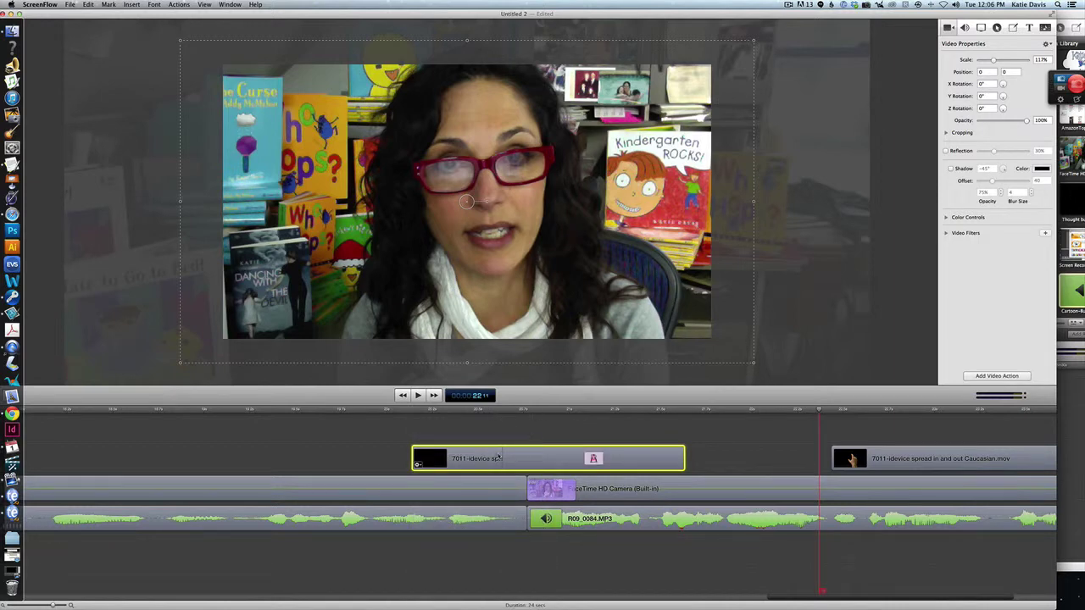
pyautogui.moveTo(508, 465); pyautogui.dragTo(637, 465)
pyautogui.click(472, 411)
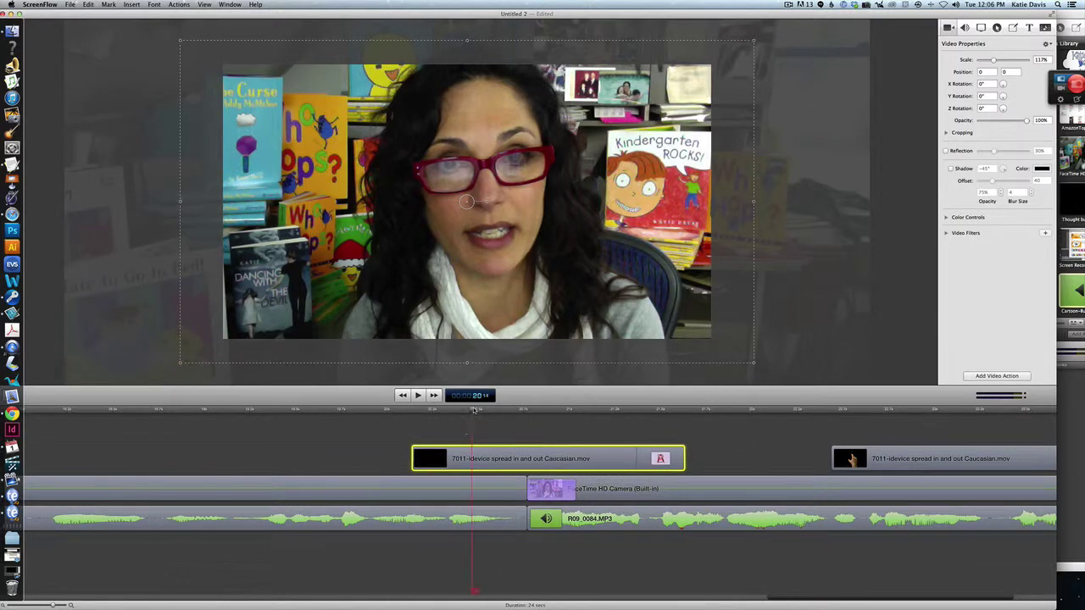
pyautogui.press('space')
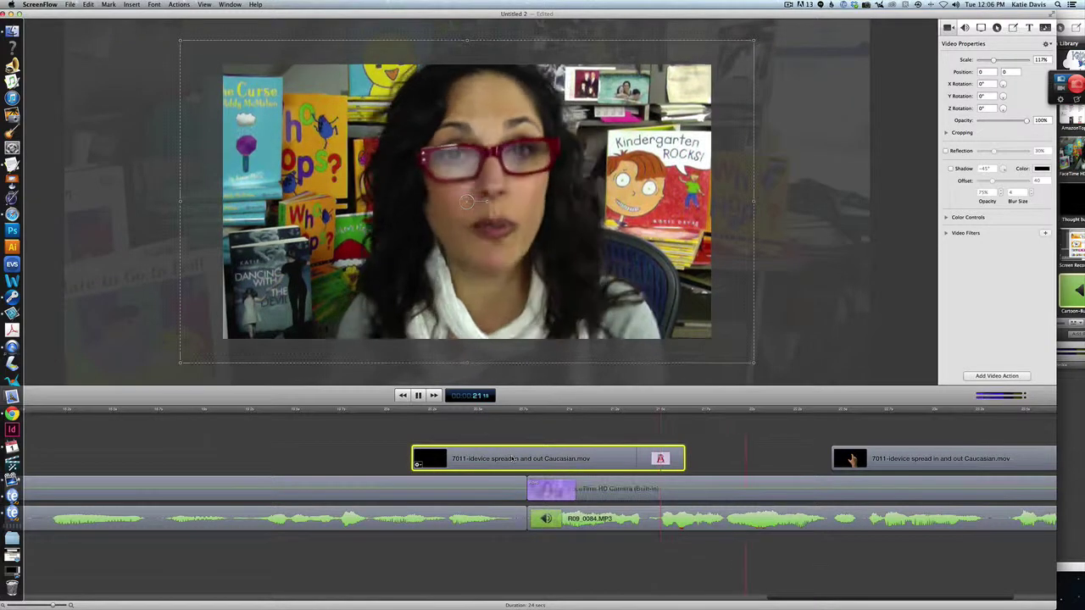
pyautogui.press('space')
# Delete the leftover second part of the hand gesture clip and play the zoom from just before the first part.
pyautogui.click(841, 463)
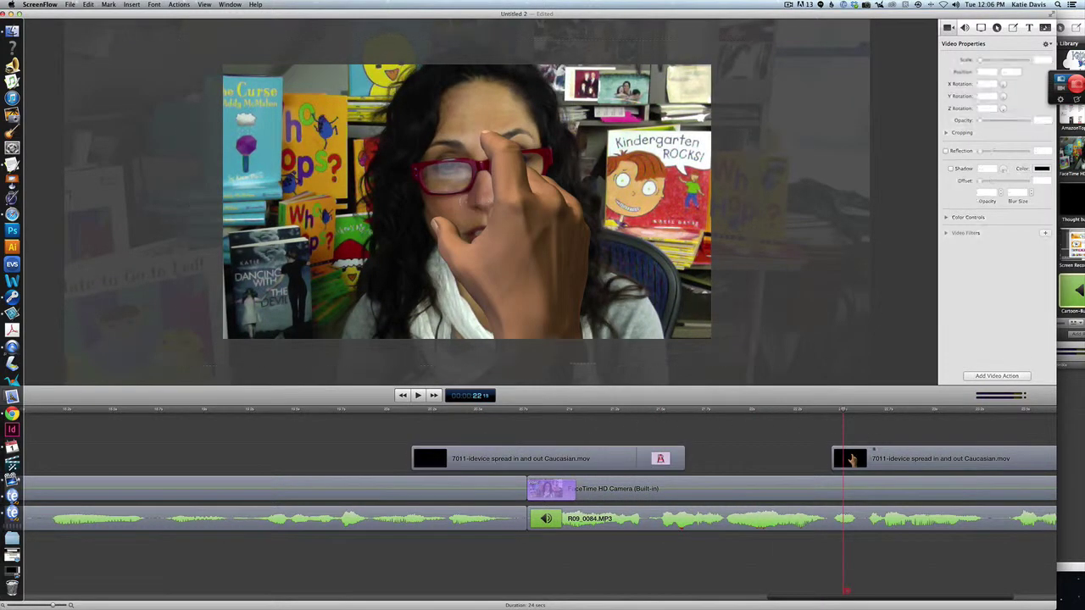
pyautogui.press('Delete')
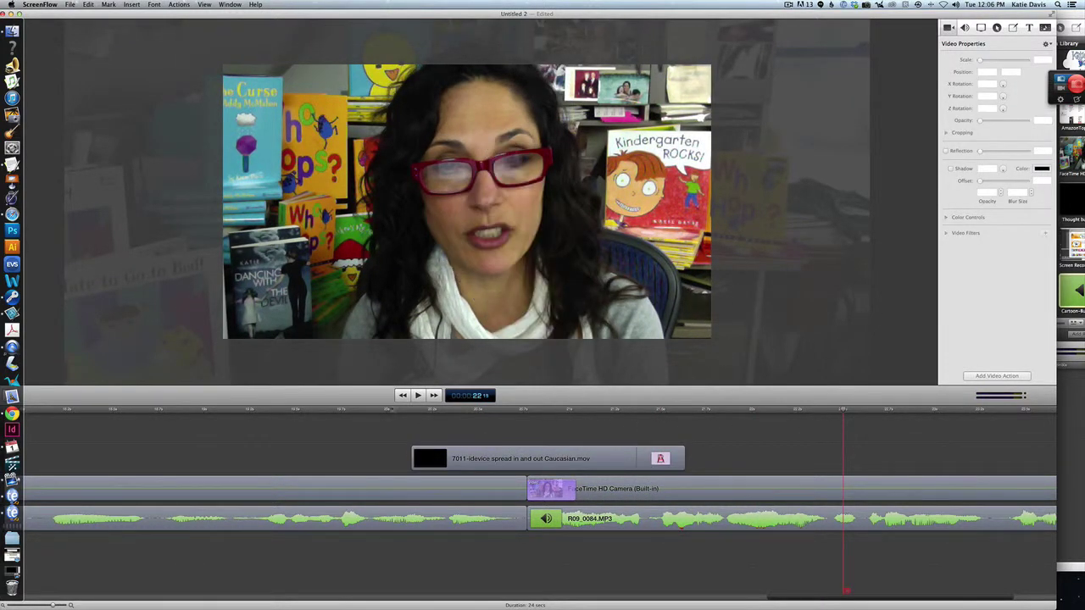
pyautogui.click(387, 410)
pyautogui.press('space')
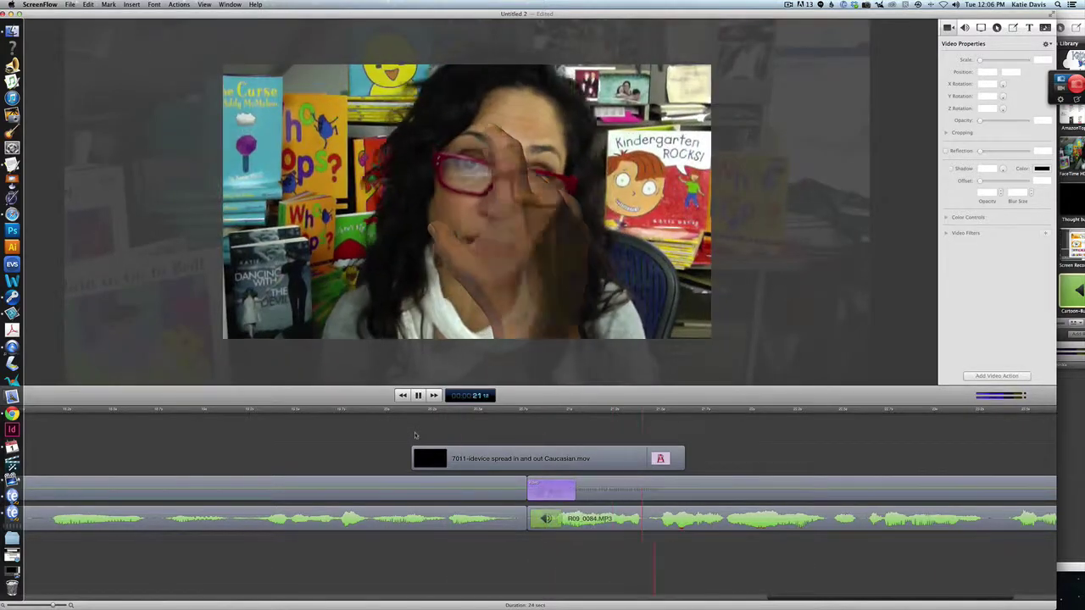